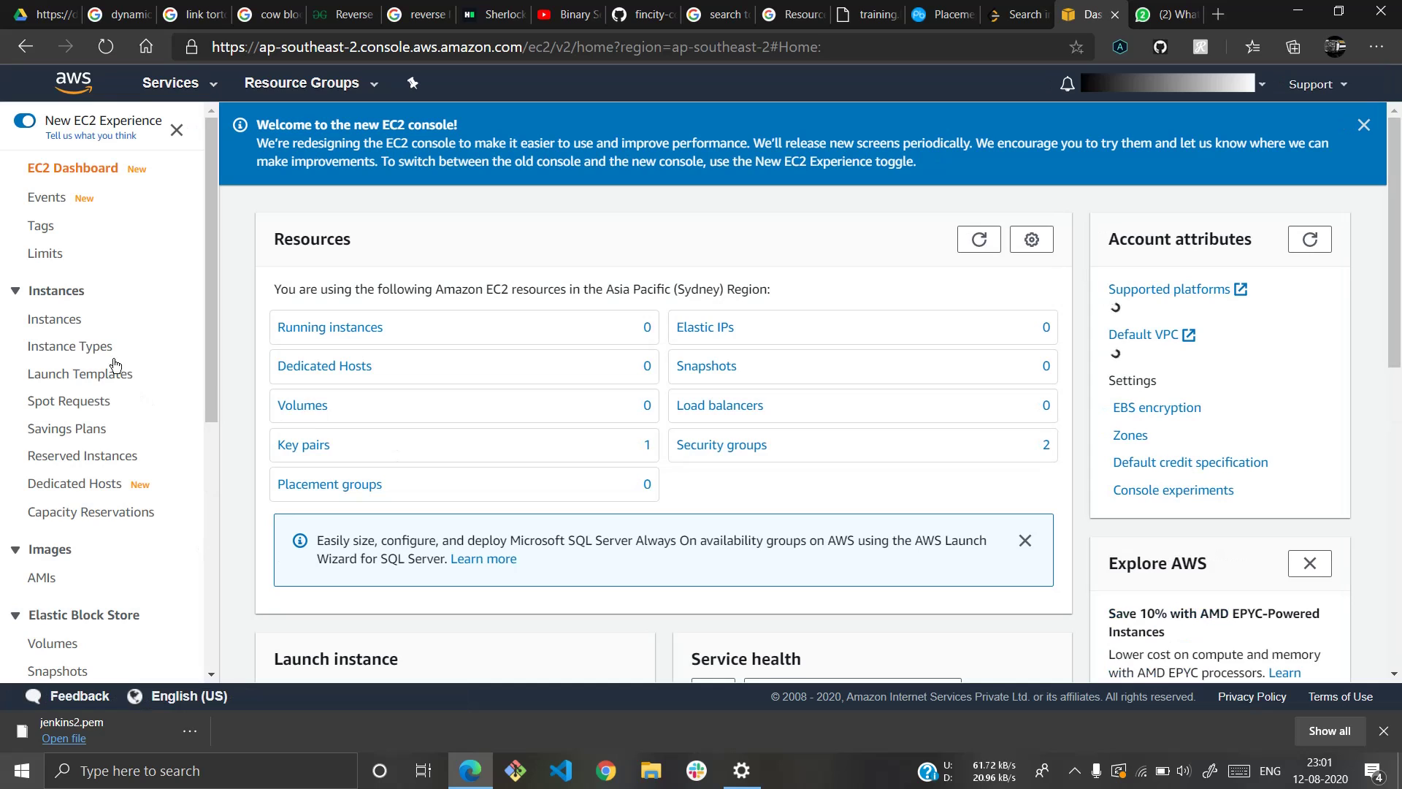
Start launching a new EC2 instance based on the Amazon Linux AMI 2018.03.0 (HVM), SSD Volume Type
{"action": "left_click", "coordinate": [54, 326]}
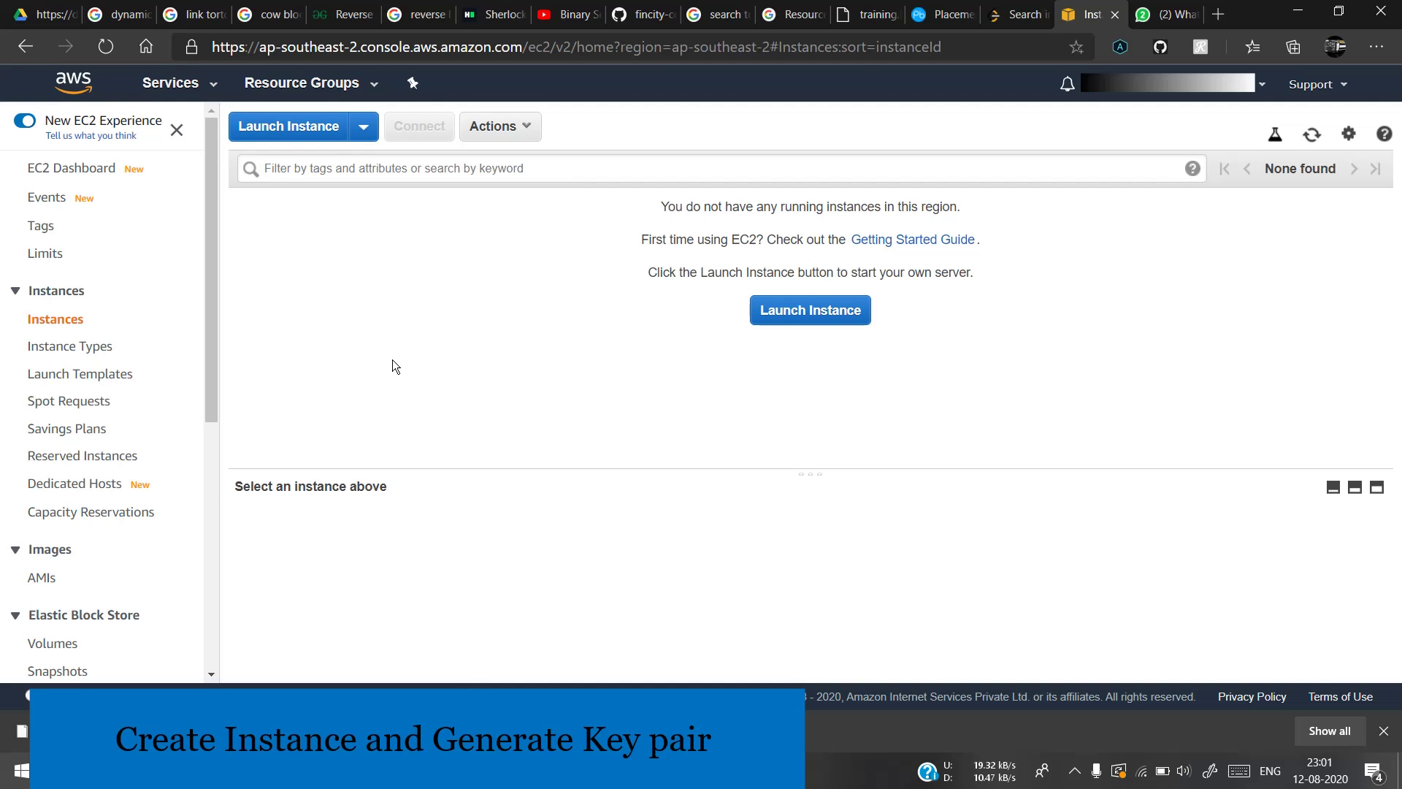
{"action": "left_click", "coordinate": [785, 310]}
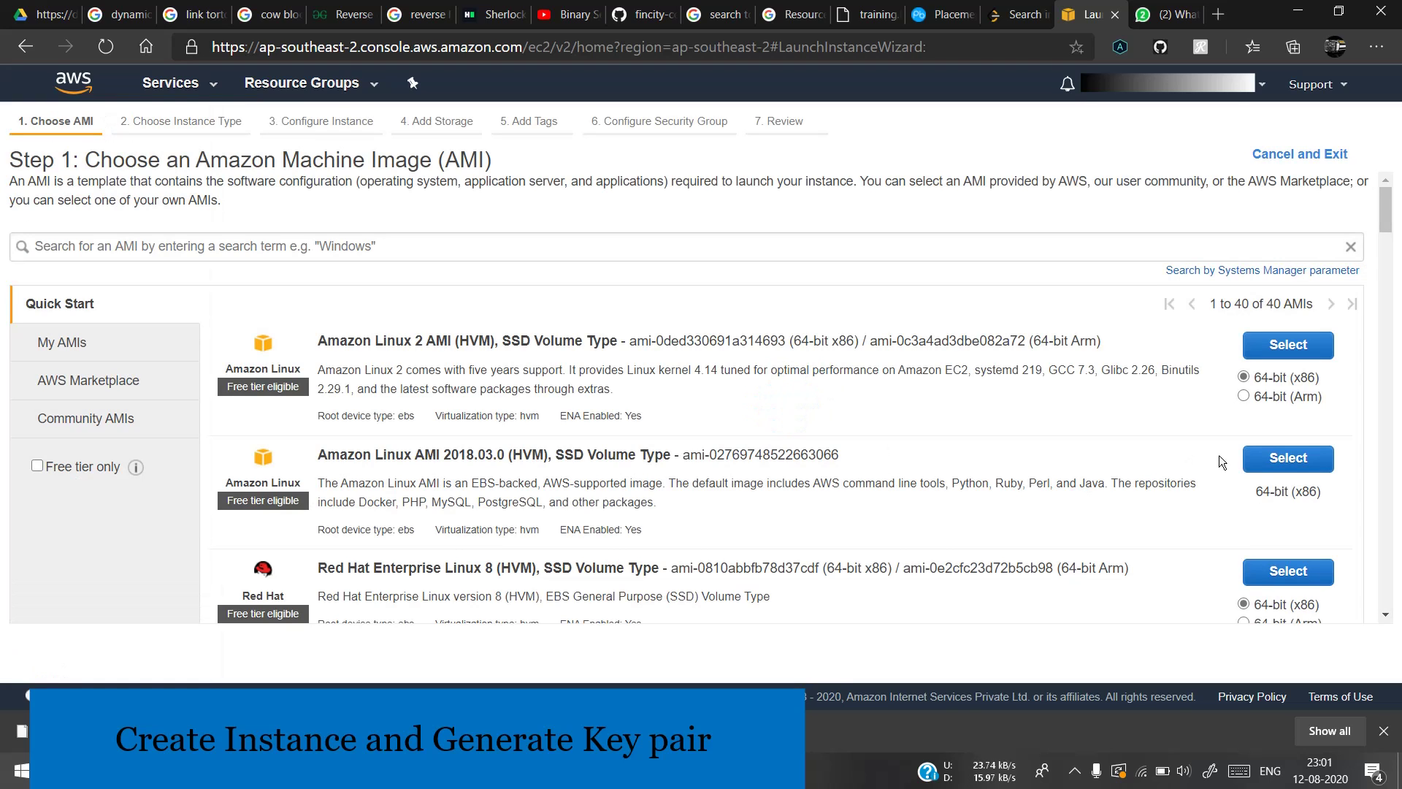
{"action": "left_click", "coordinate": [1270, 460]}
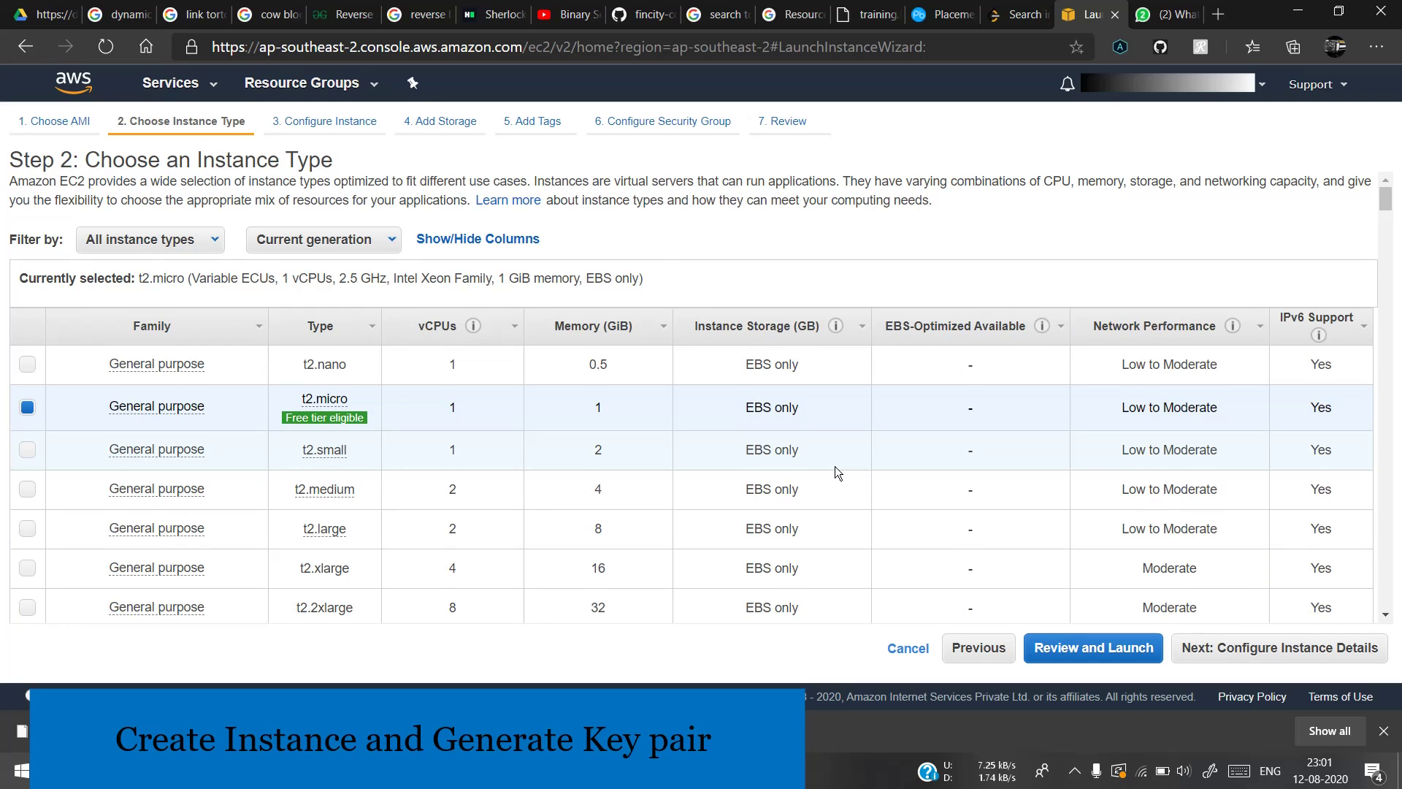
Keep the t2.micro type and the default instance details, storage and tags, proceeding to the security group configuration
{"action": "scroll", "coordinate": [836, 469], "scroll_direction": "down", "scroll_amount": 1}
{"action": "scroll", "coordinate": [834, 466], "scroll_direction": "down", "scroll_amount": 1}
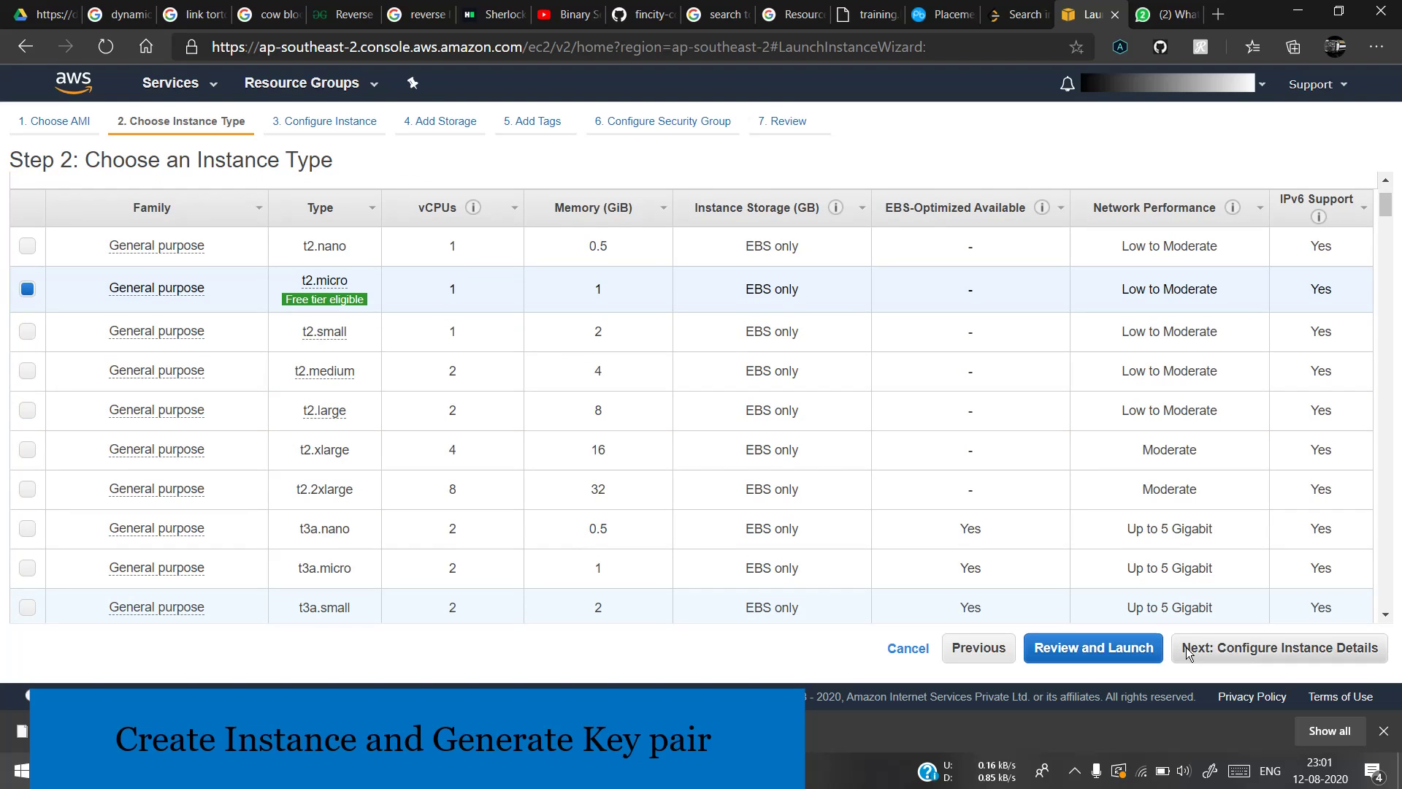
{"action": "left_click", "coordinate": [1234, 649]}
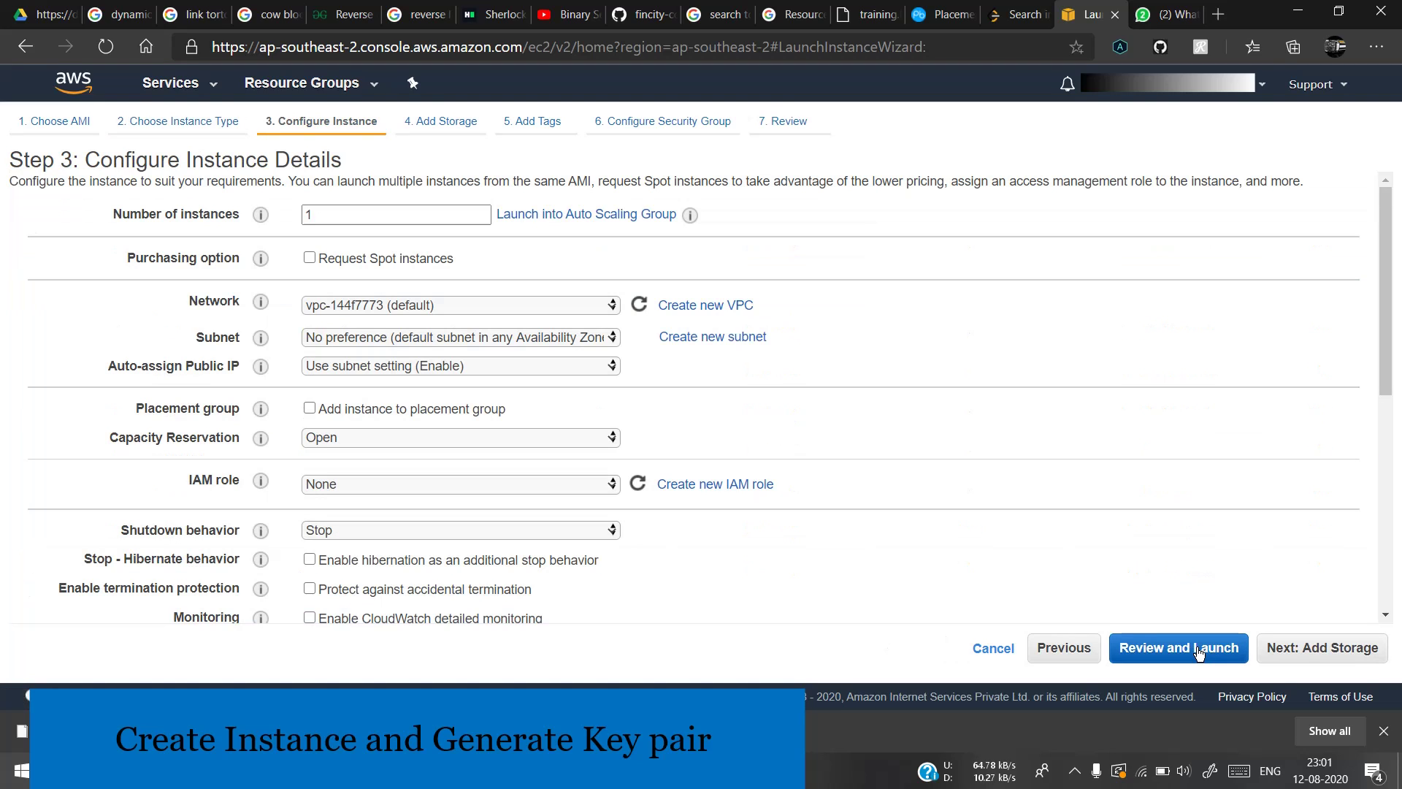
{"action": "left_click", "coordinate": [1289, 652]}
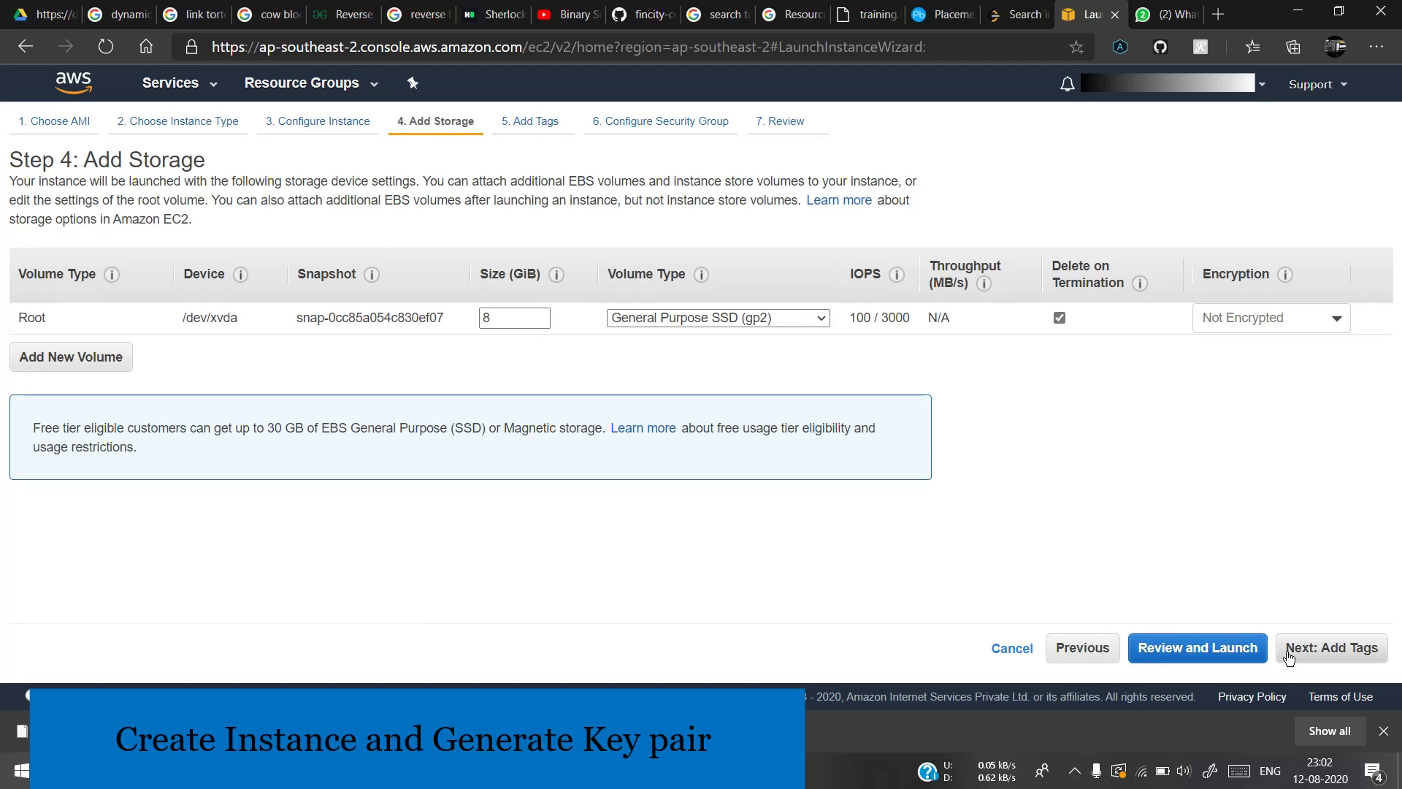
{"action": "left_click", "coordinate": [1289, 652]}
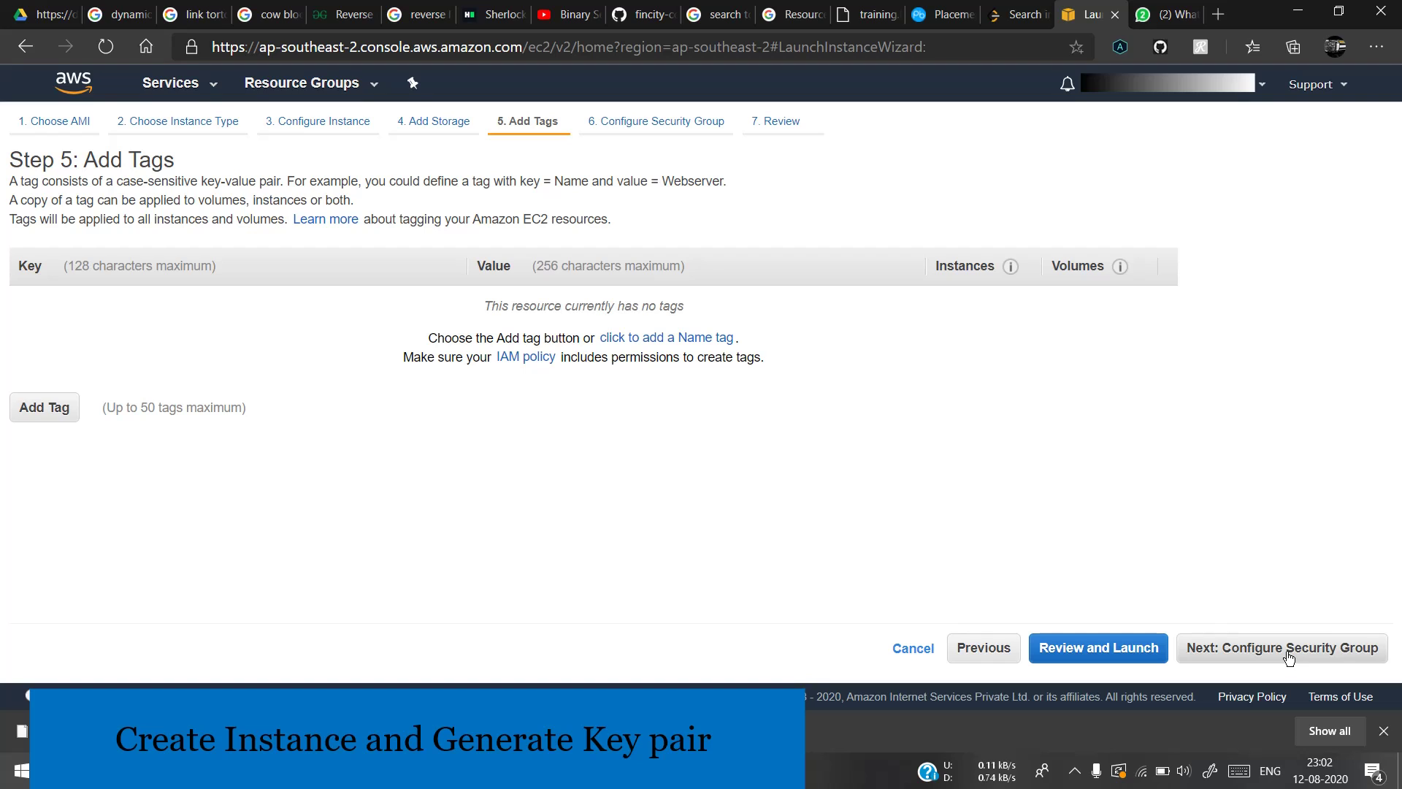
{"action": "left_click", "coordinate": [1288, 652]}
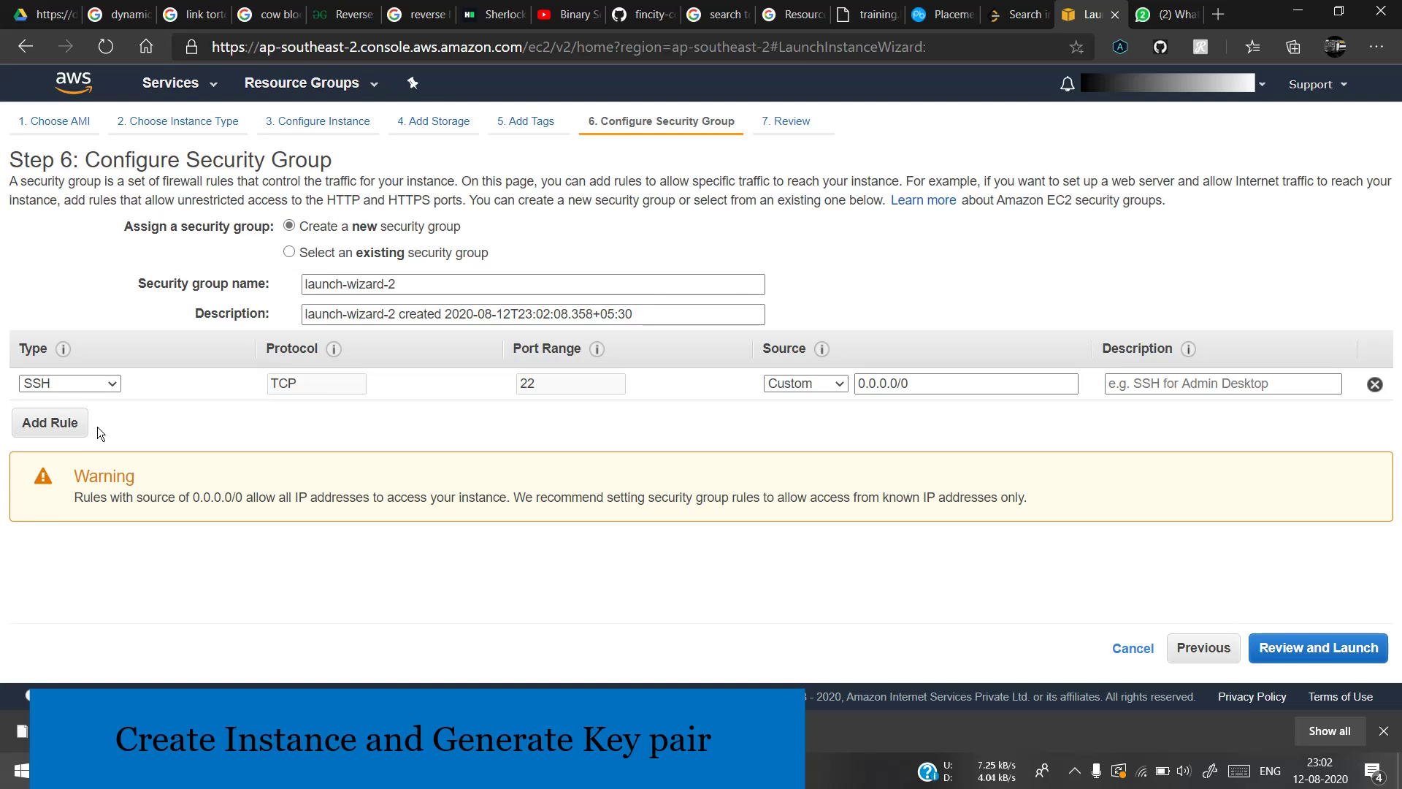
Add a custom TCP rule for port 8080 to the new security group and proceed to the launch review
{"action": "left_click", "coordinate": [69, 427]}
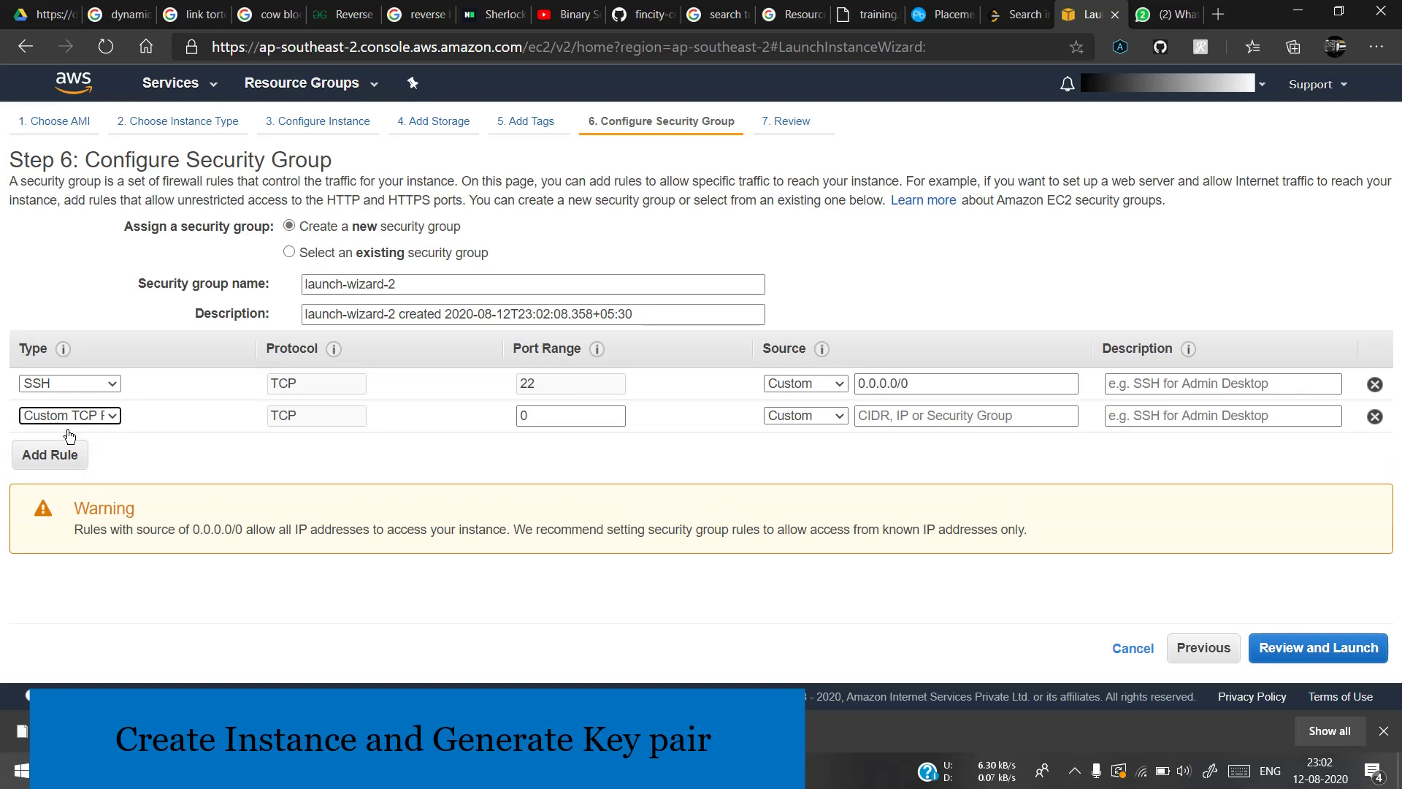
{"action": "double_click", "coordinate": [550, 409]}
{"action": "type", "text": "808"}
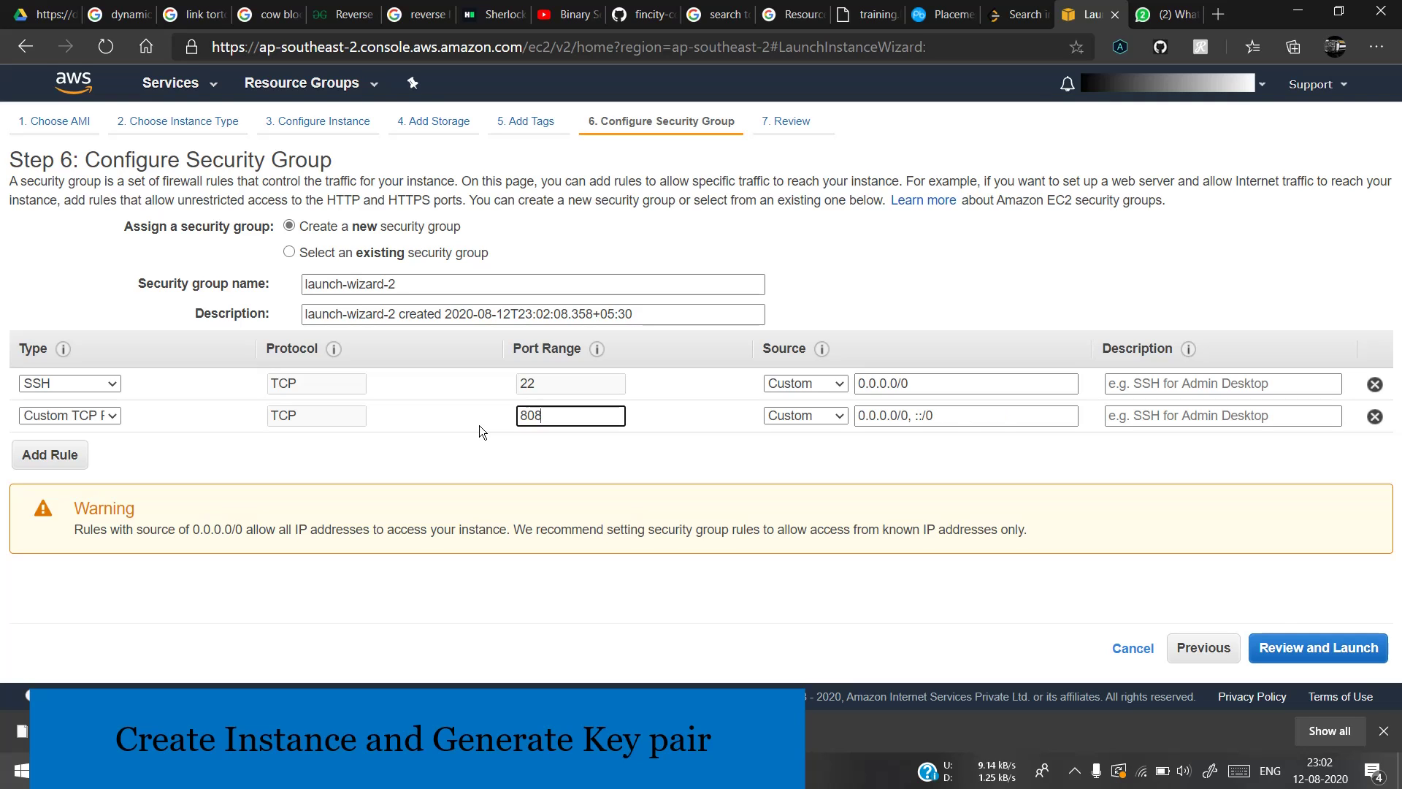
{"action": "type", "text": "0"}
{"action": "left_click", "coordinate": [1303, 647]}
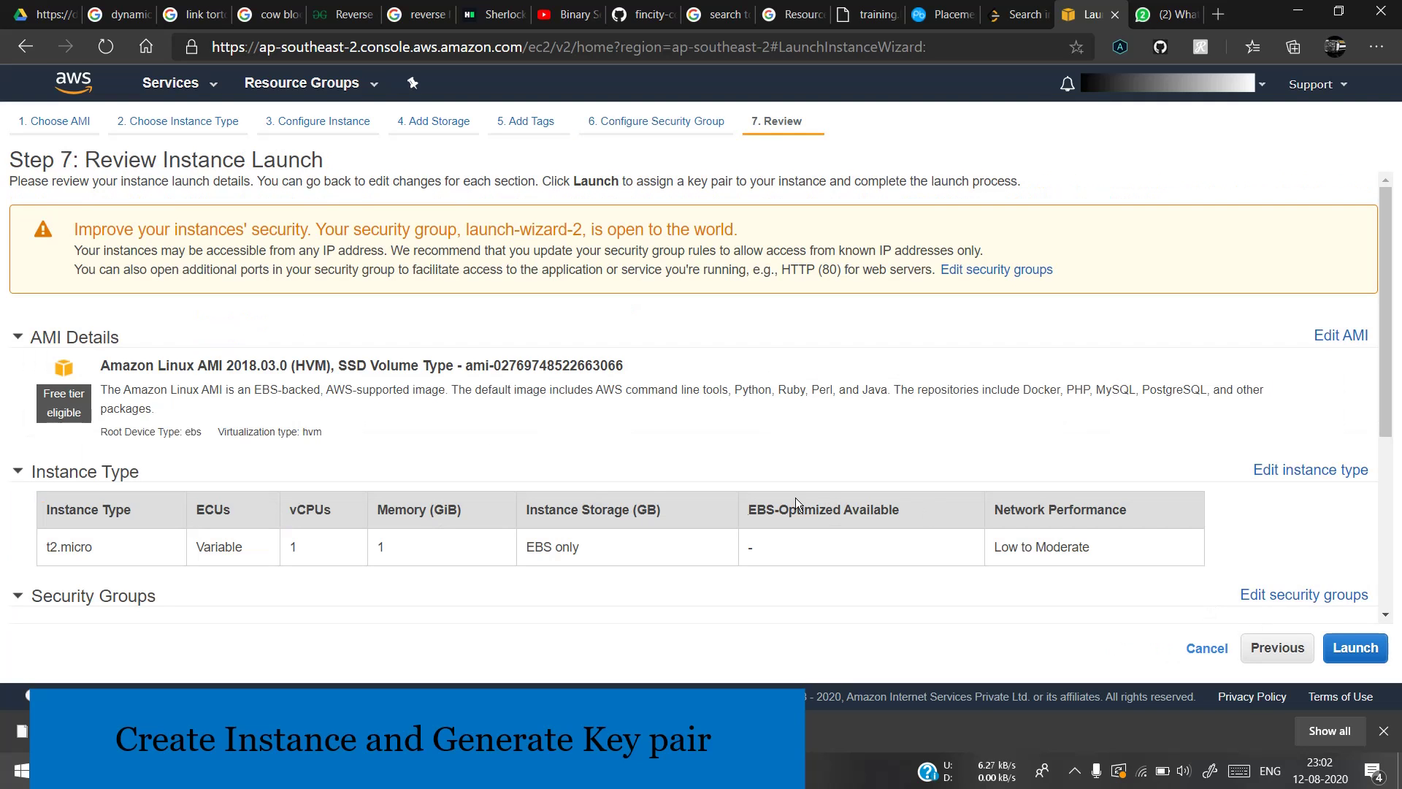
Create a new key pair named ahdev for the instance and save ahdev.pem in the Downloads folder
{"action": "left_click", "coordinate": [1354, 648]}
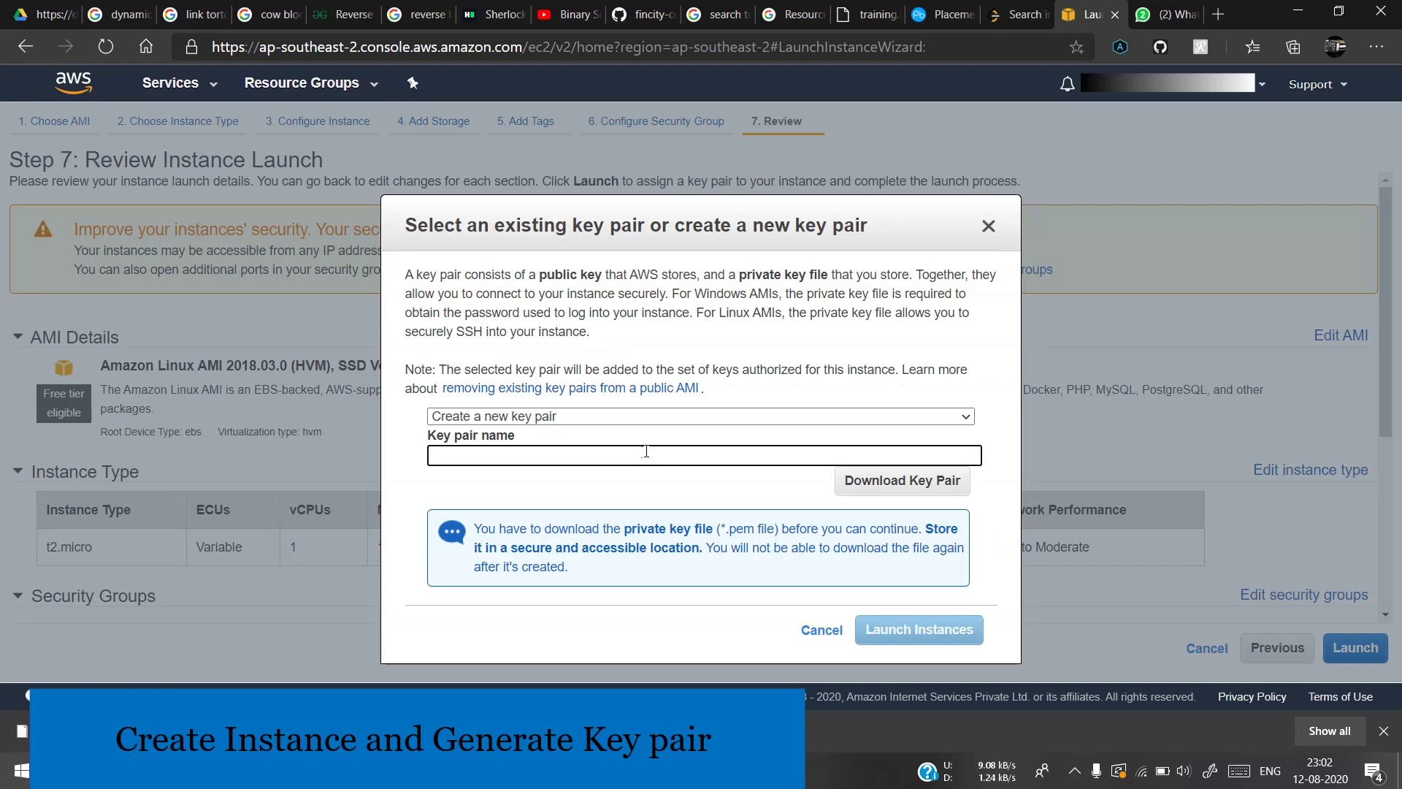
{"action": "type", "text": "a"}
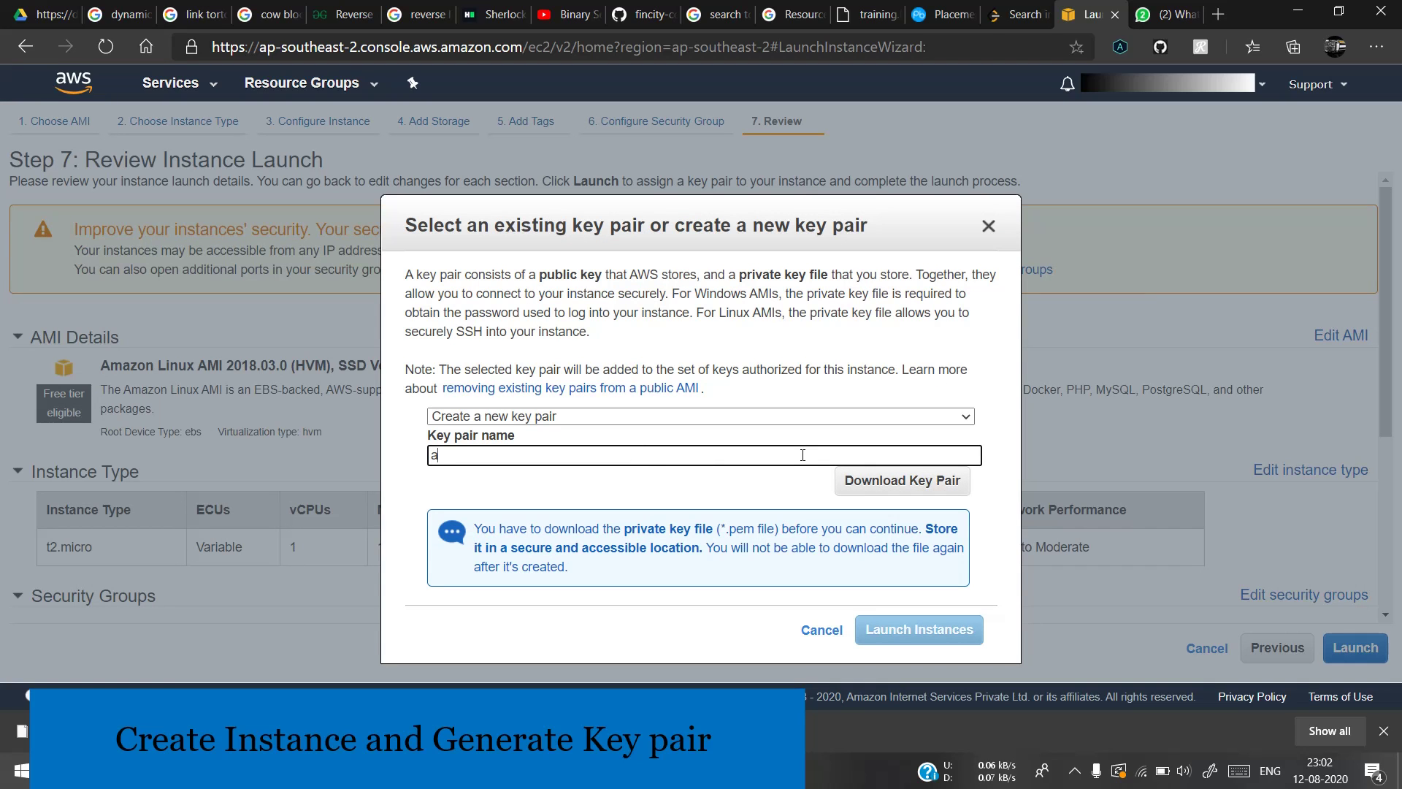
{"action": "key", "text": "BackSpace"}
{"action": "key", "text": "BackSpace"}
{"action": "type", "text": "ahdev"}
{"action": "left_click", "coordinate": [881, 484]}
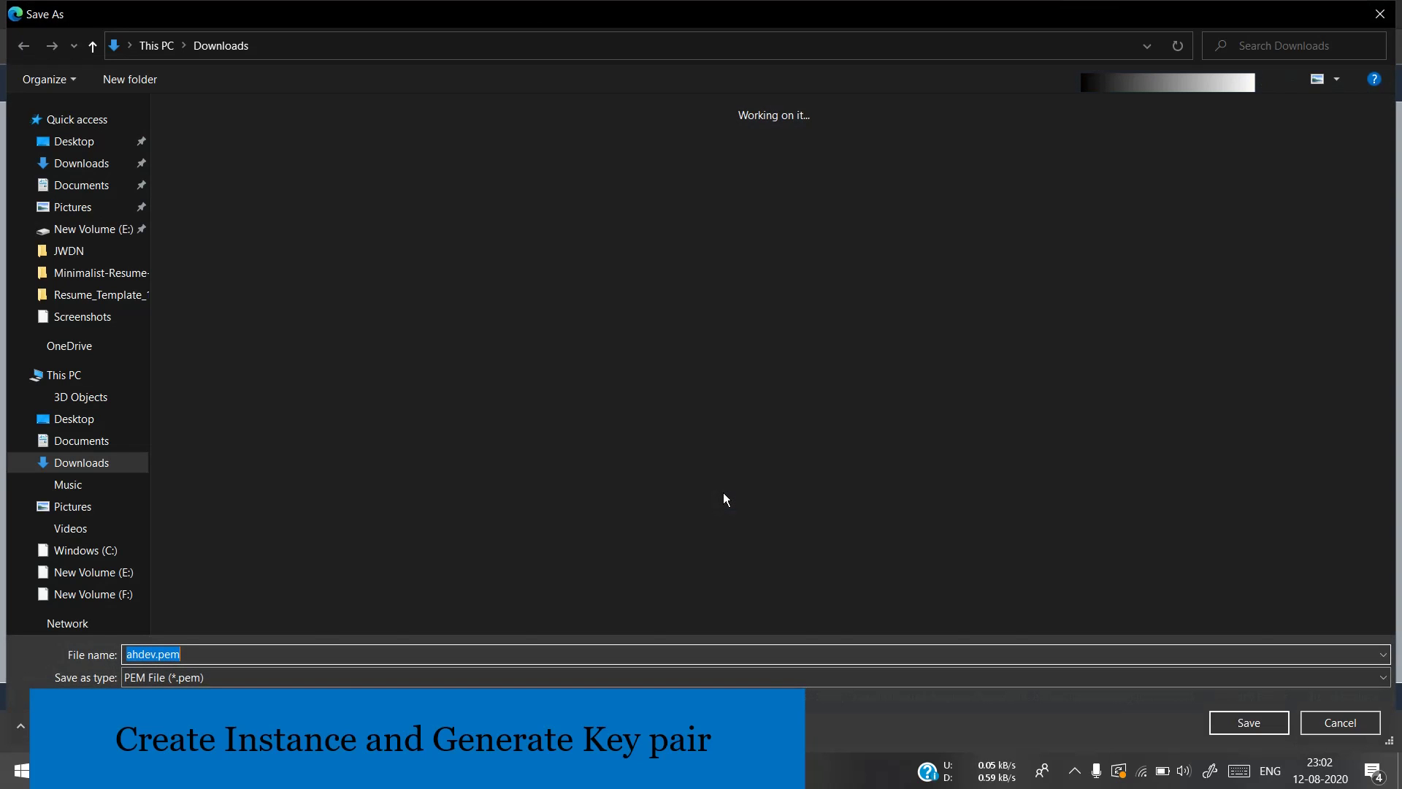
{"action": "left_click", "coordinate": [1234, 721]}
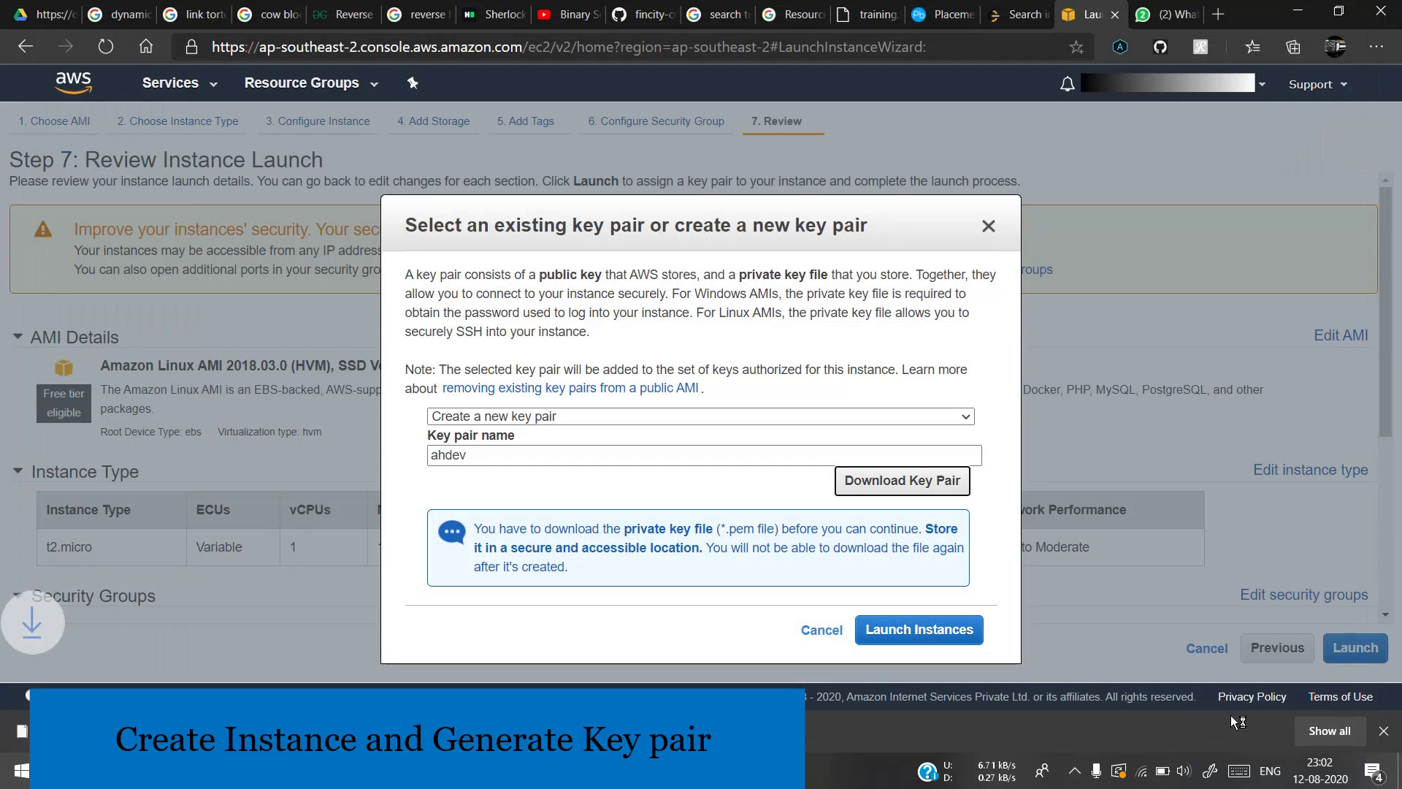
Launch the instance and open its entry in the instances list
{"action": "left_click", "coordinate": [884, 632]}
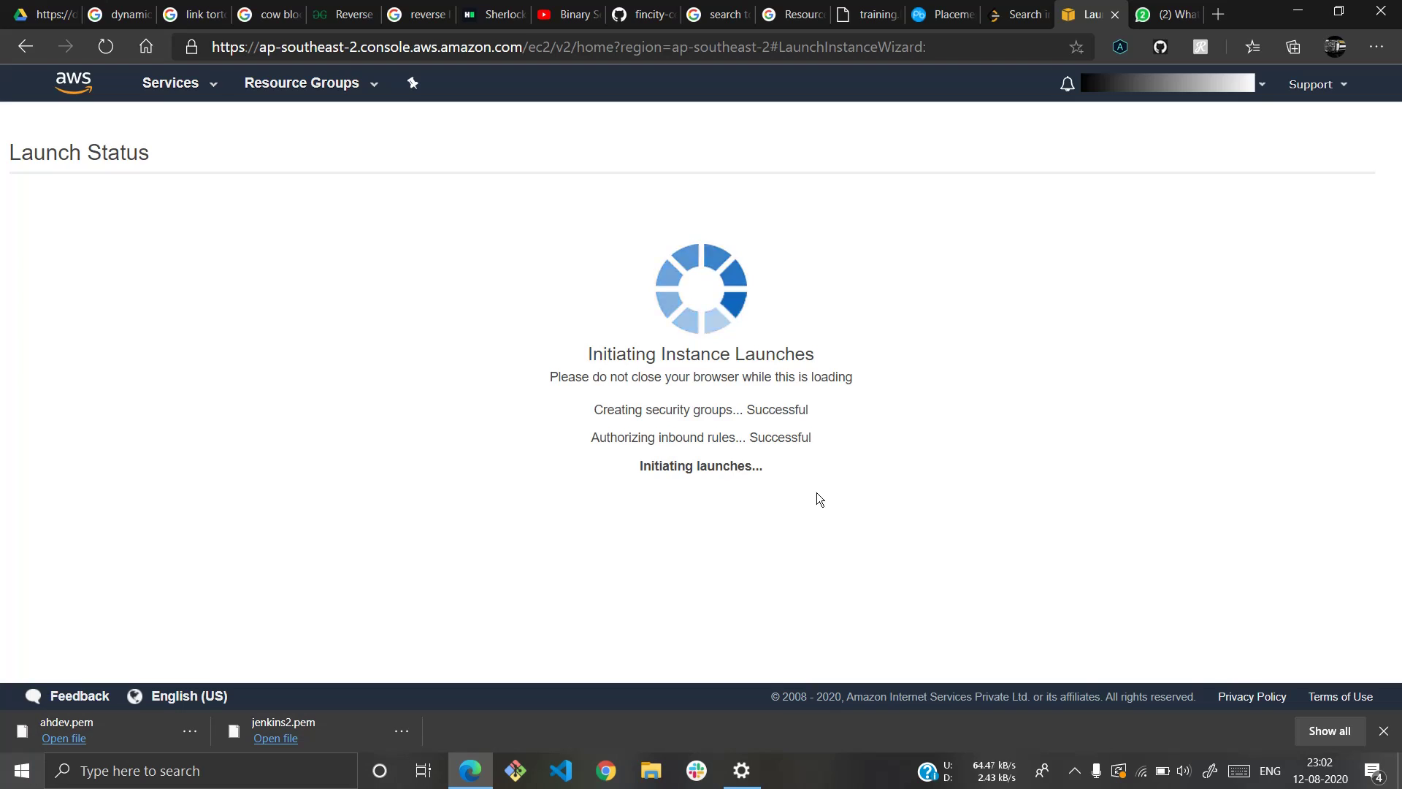
{"action": "left_click", "coordinate": [1383, 730]}
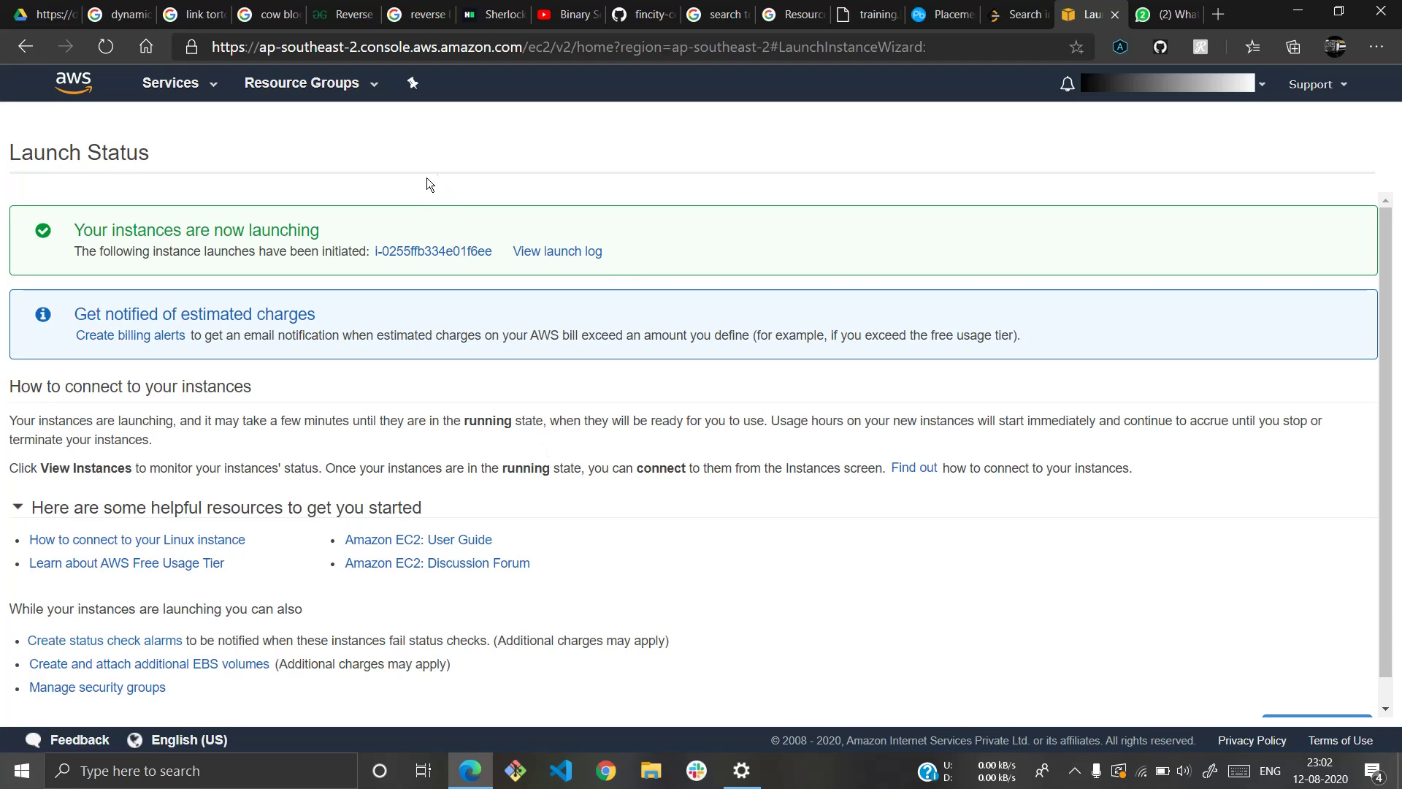
{"action": "left_click", "coordinate": [422, 250]}
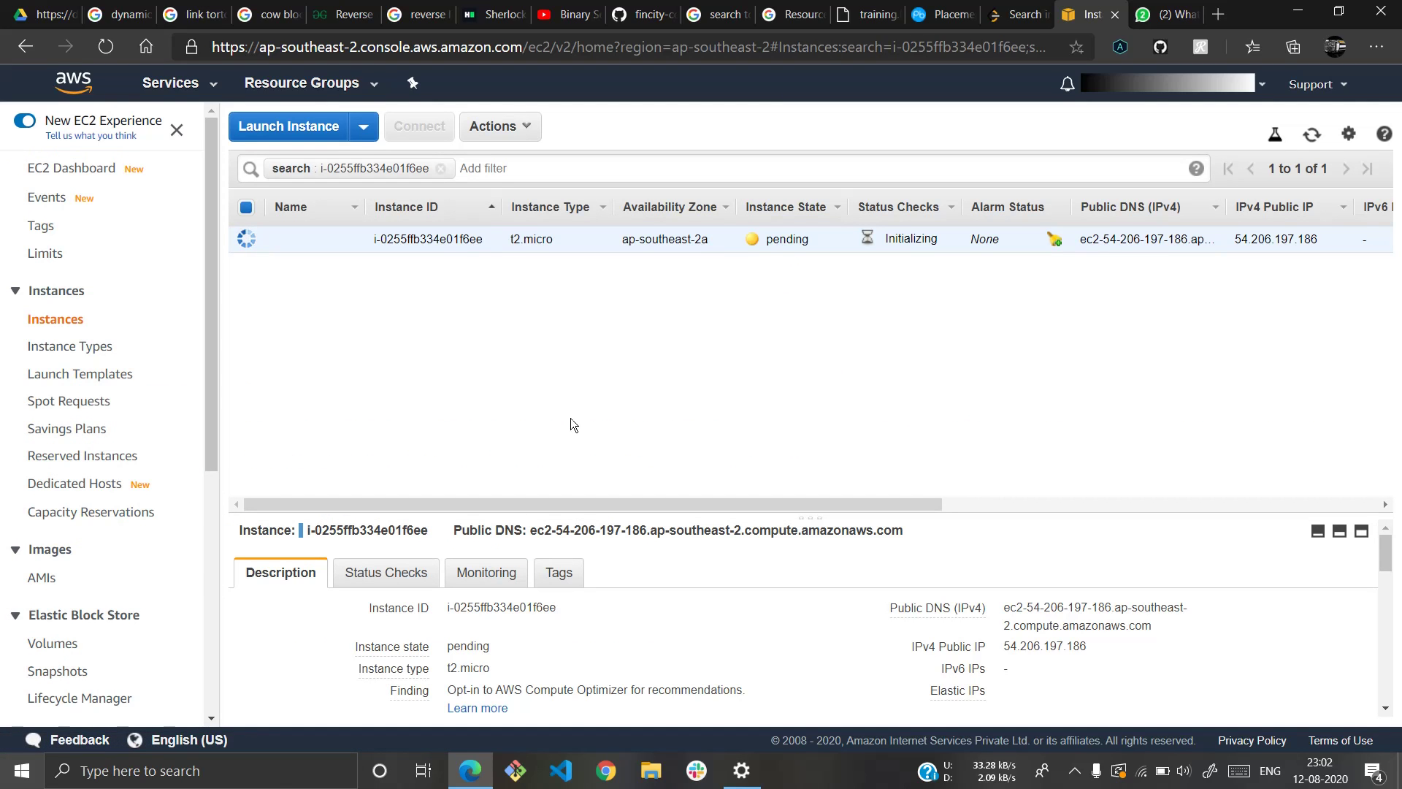
Open a Git Bash terminal and copy the example SSH command from the instance's connection instructions
{"action": "left_click", "coordinate": [264, 774]}
{"action": "left_click", "coordinate": [921, 285]}
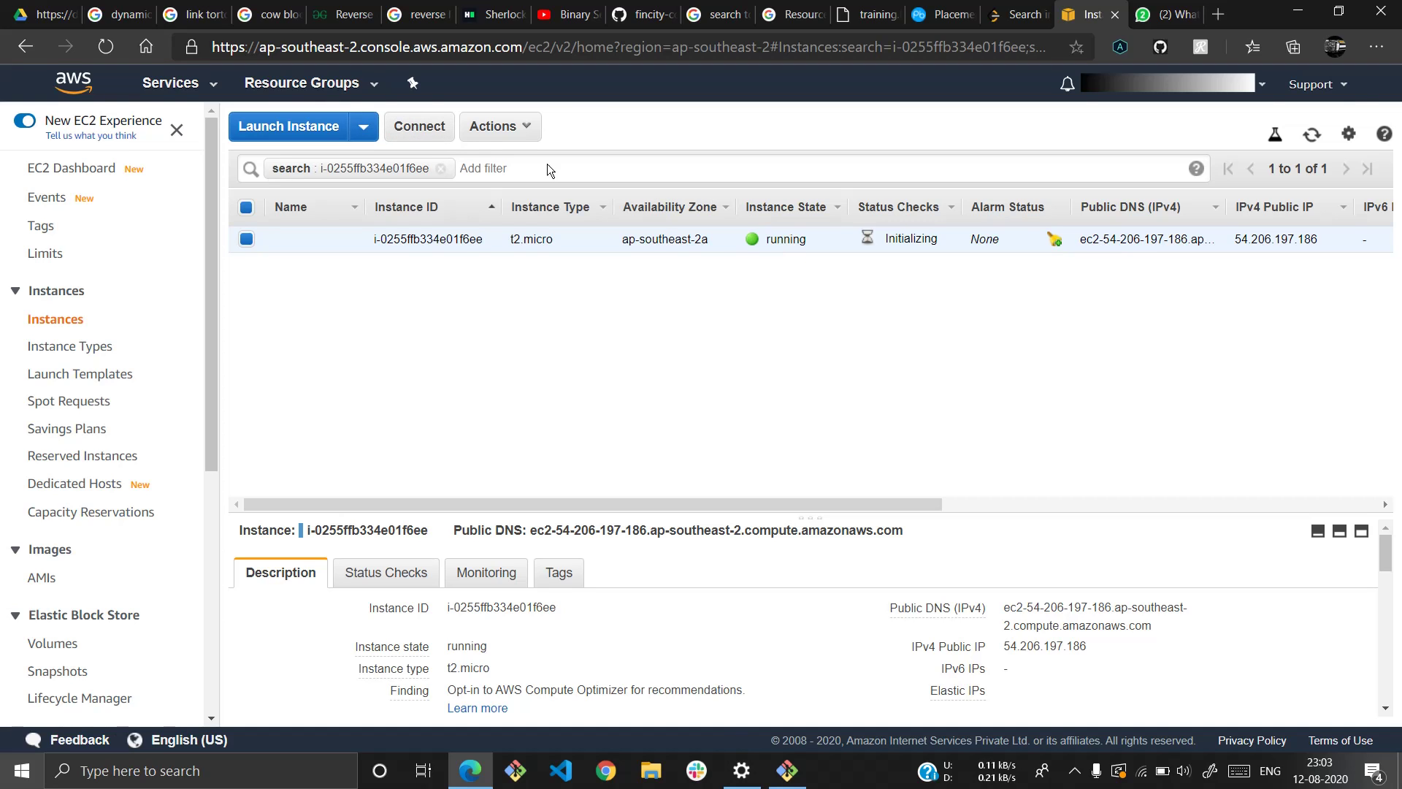
{"action": "left_click", "coordinate": [419, 126]}
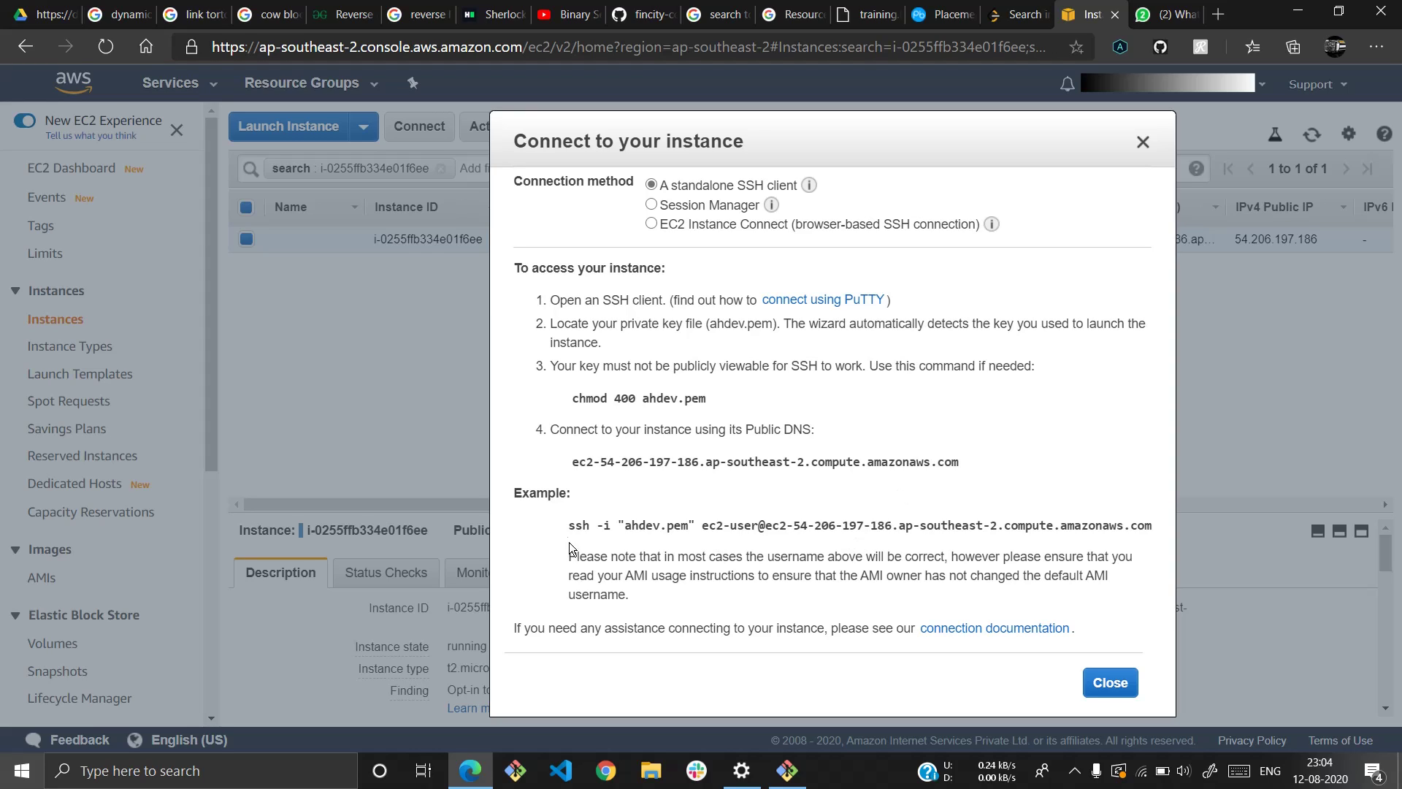
{"action": "left_click_drag", "start_coordinate": [567, 526], "coordinate": [633, 526]}
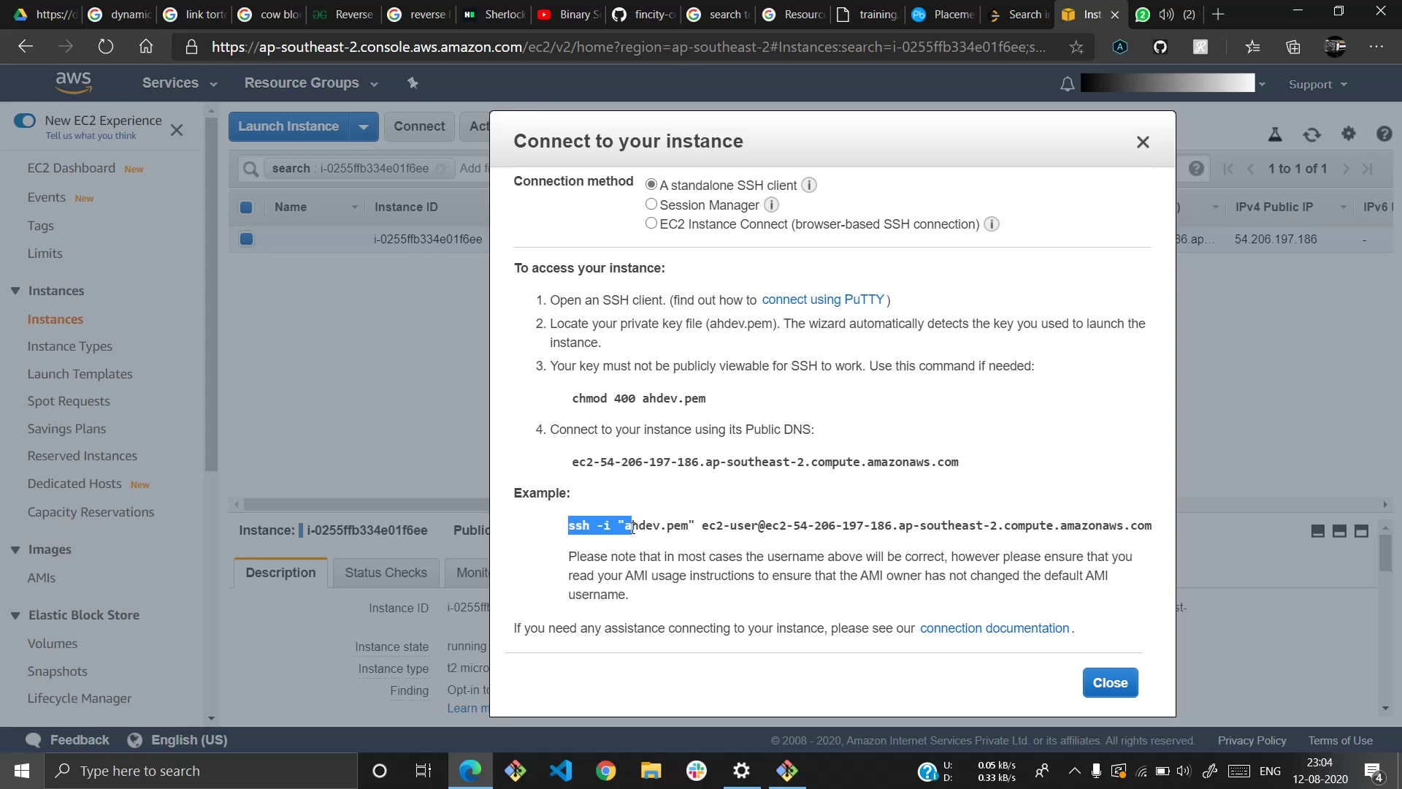
{"action": "triple_click", "coordinate": [762, 525]}
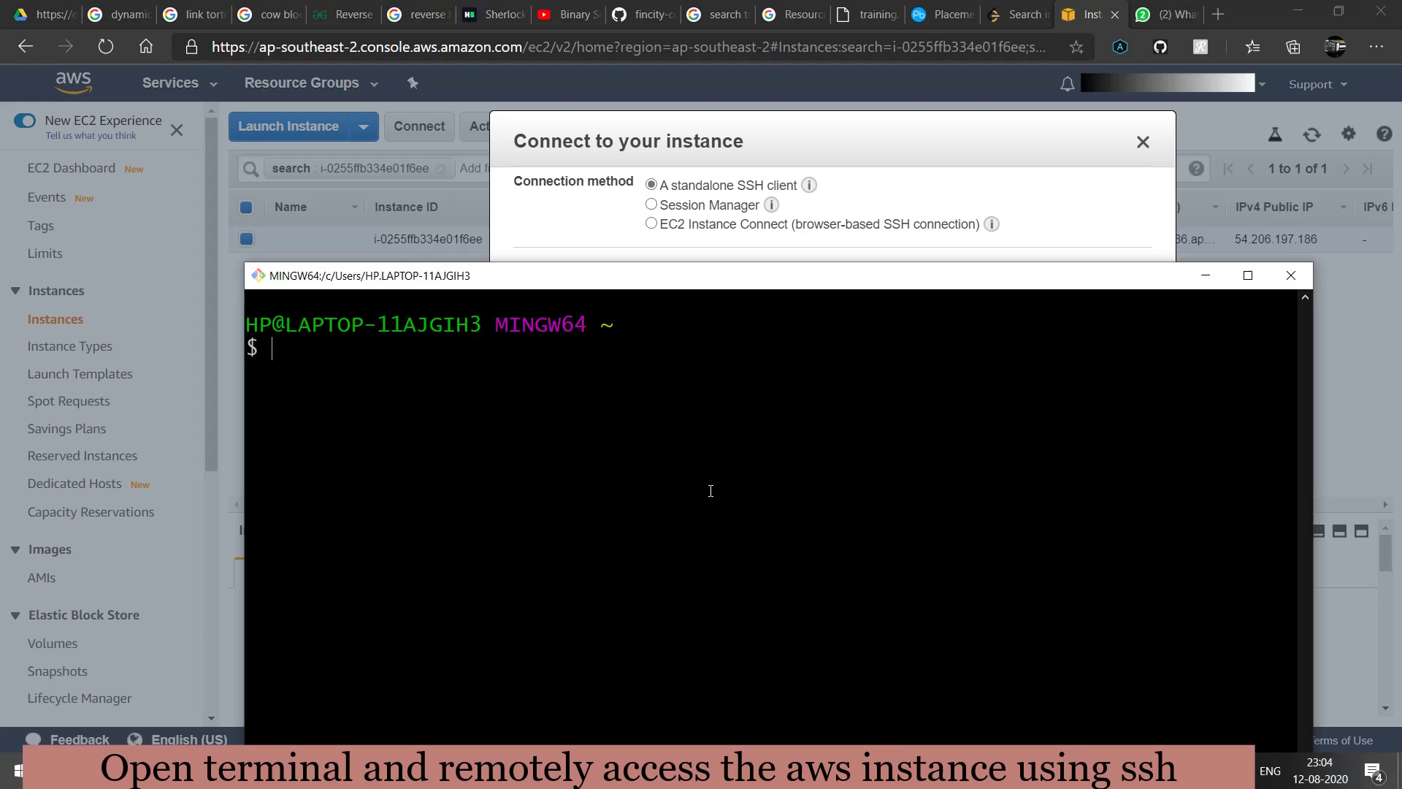
Change to the Downloads folder in Git Bash and connect to the instance over SSH with ahdev.pem, accepting the host key
{"action": "type", "text": "cd Down"}
{"action": "key", "text": "Tab"}
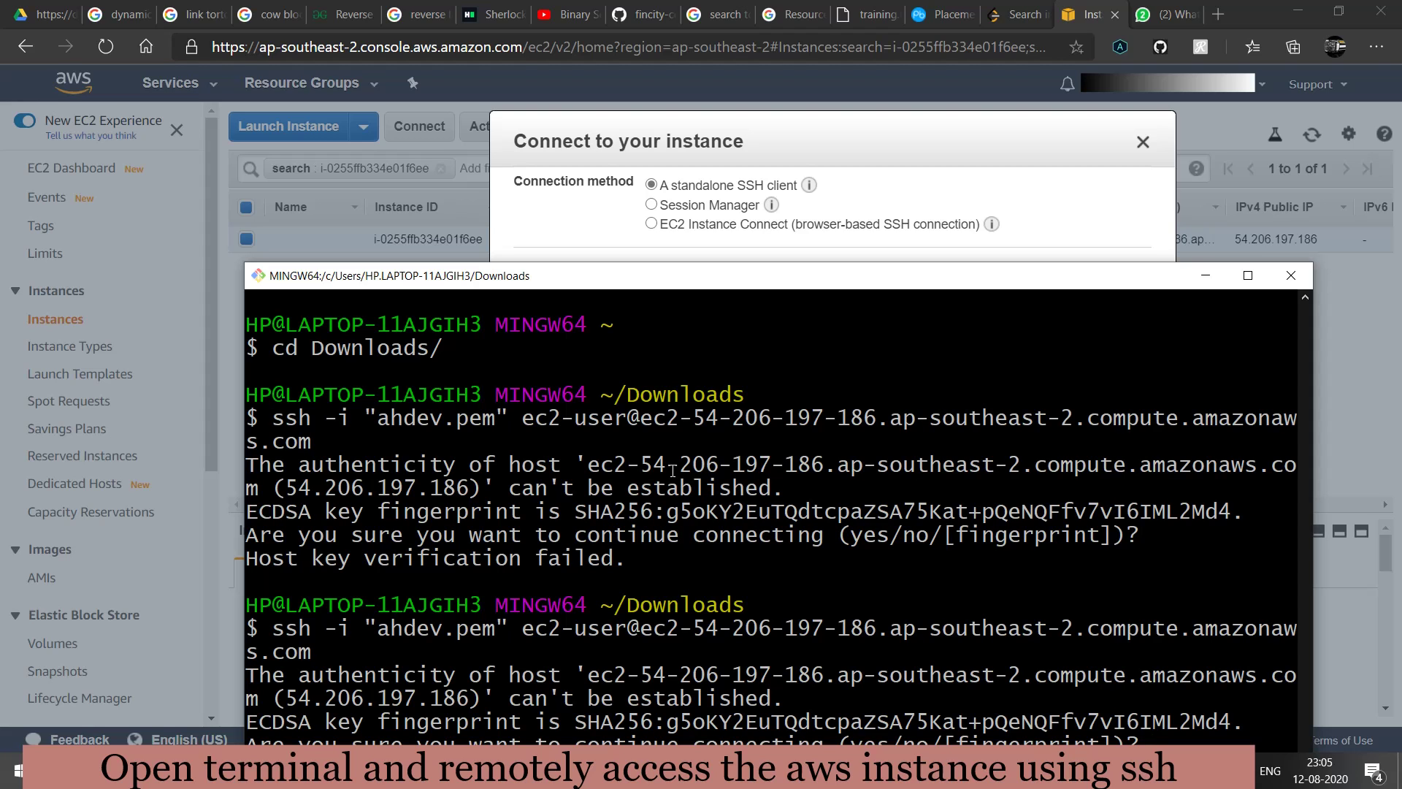
{"action": "left_click_drag", "start_coordinate": [739, 275], "coordinate": [703, 164]}
{"action": "type", "text": "yes"}
{"action": "key", "text": "Return"}
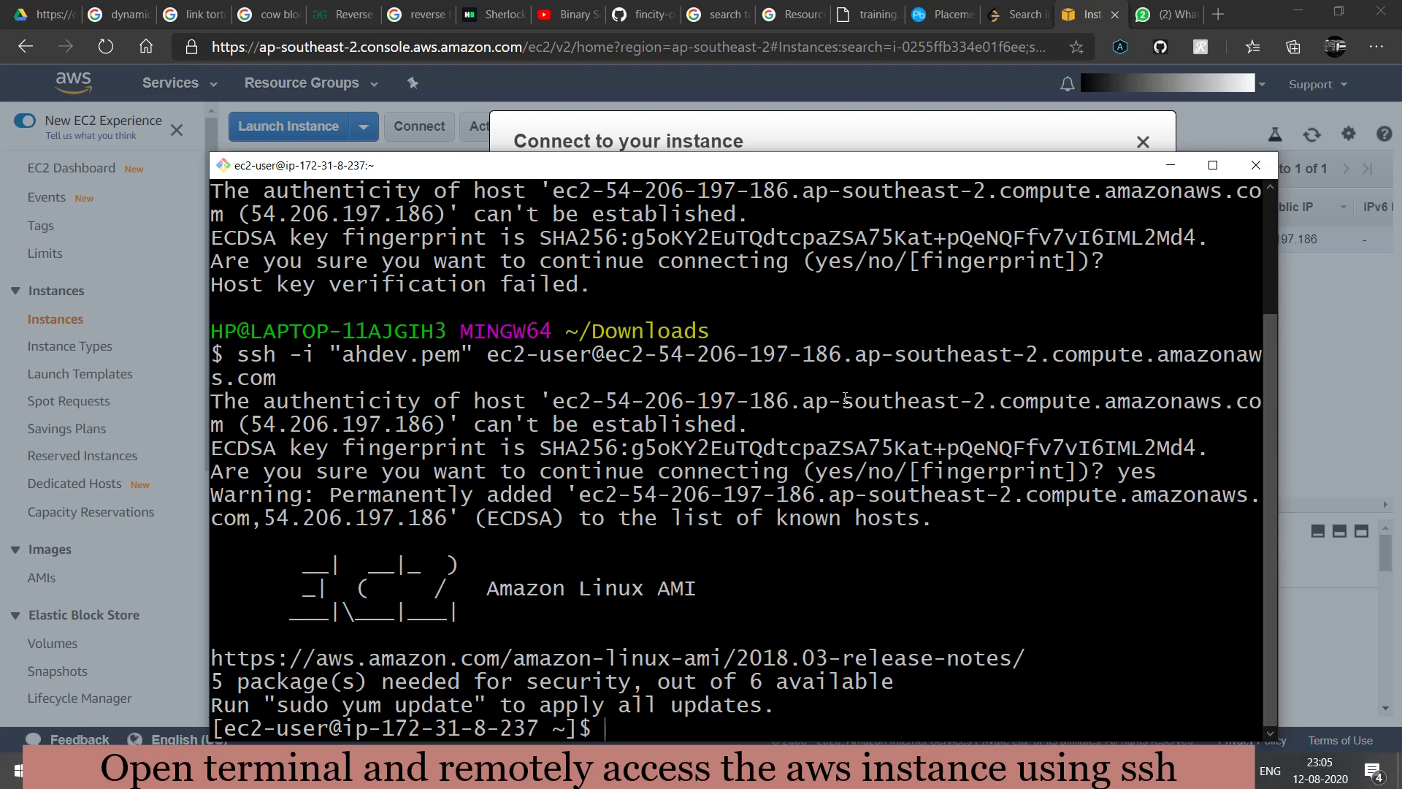
{"action": "left_click_drag", "start_coordinate": [773, 162], "coordinate": [769, 123]}
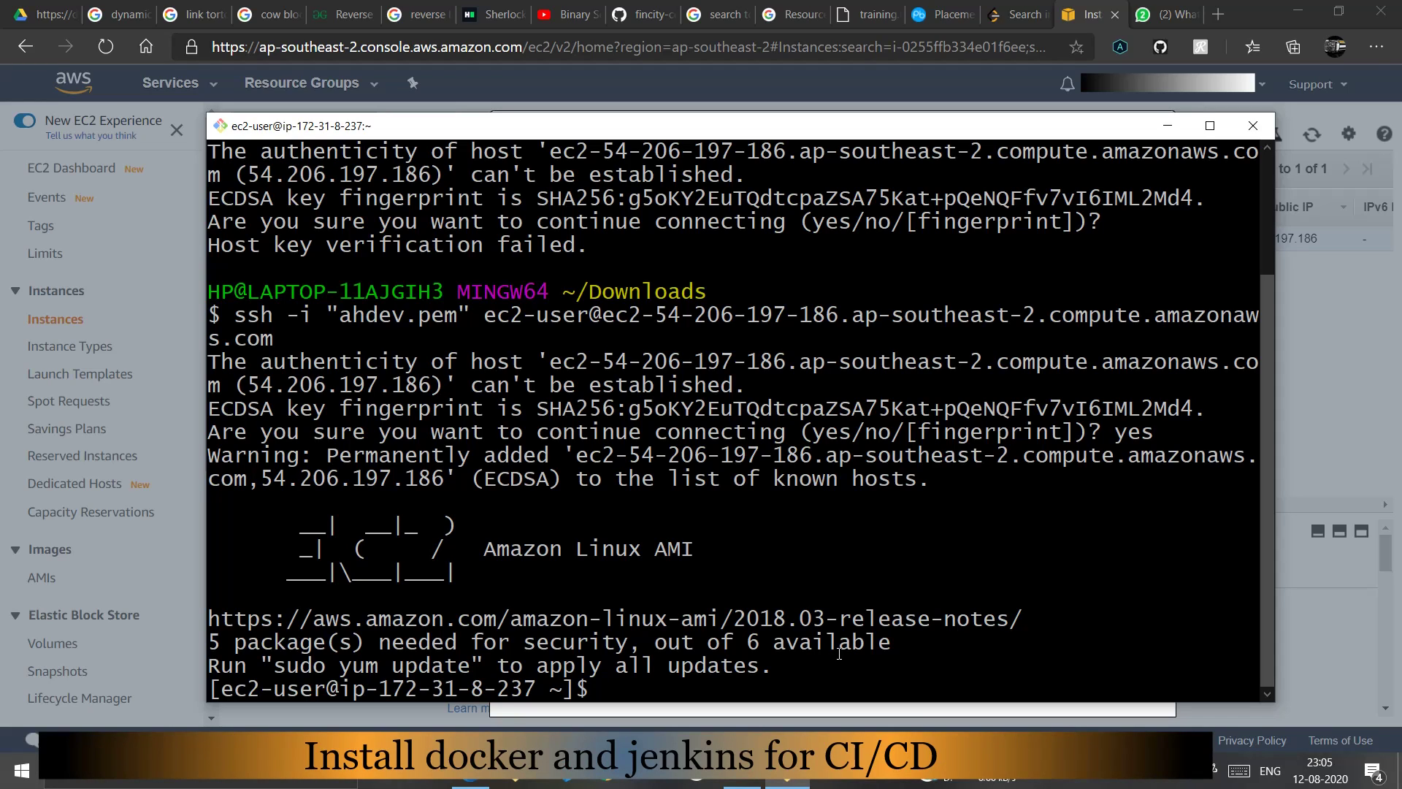
Install Docker on the instance with sudo yum install docker and start it with sudo service docker start
{"action": "type", "text": "sudo yum insta"}
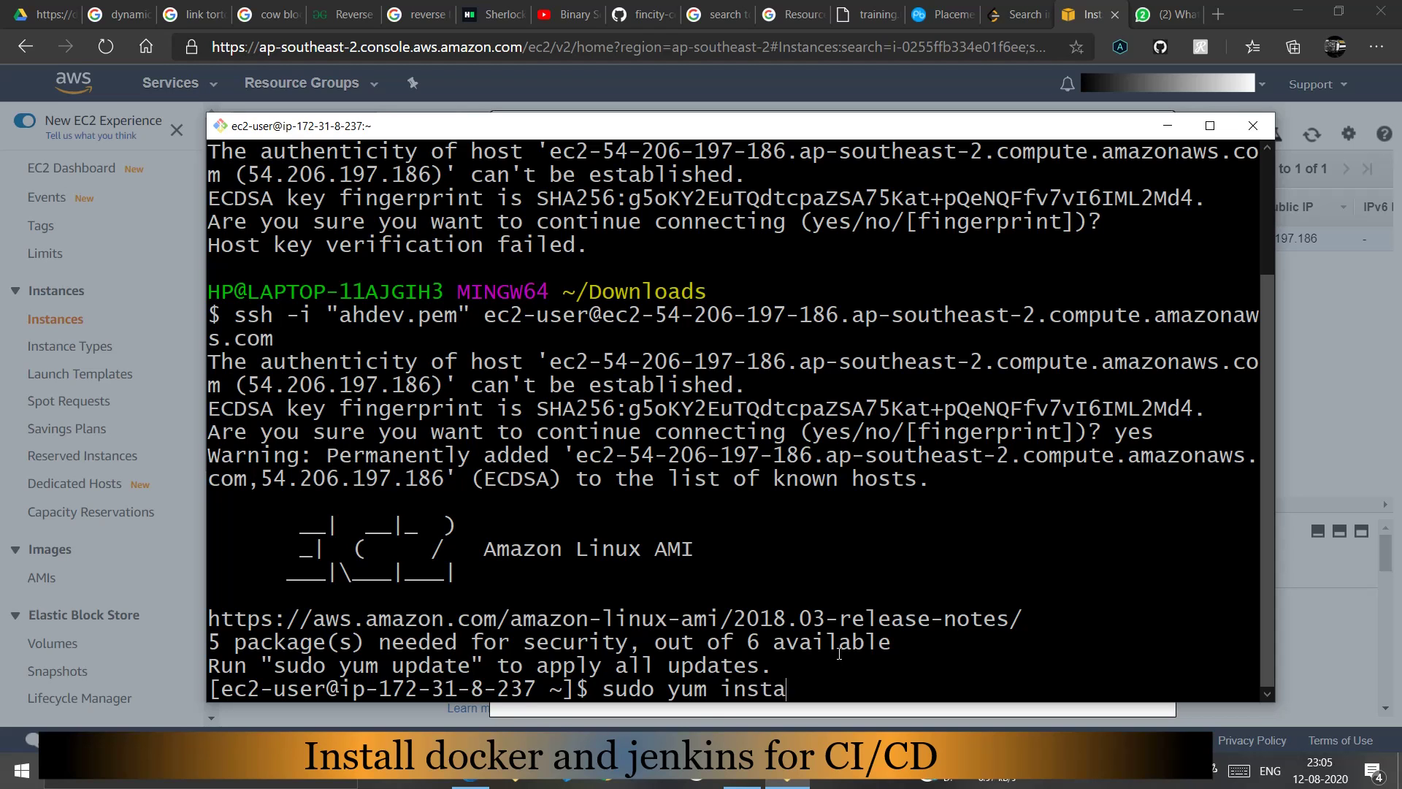
{"action": "type", "text": "ll docker"}
{"action": "key", "text": "Return"}
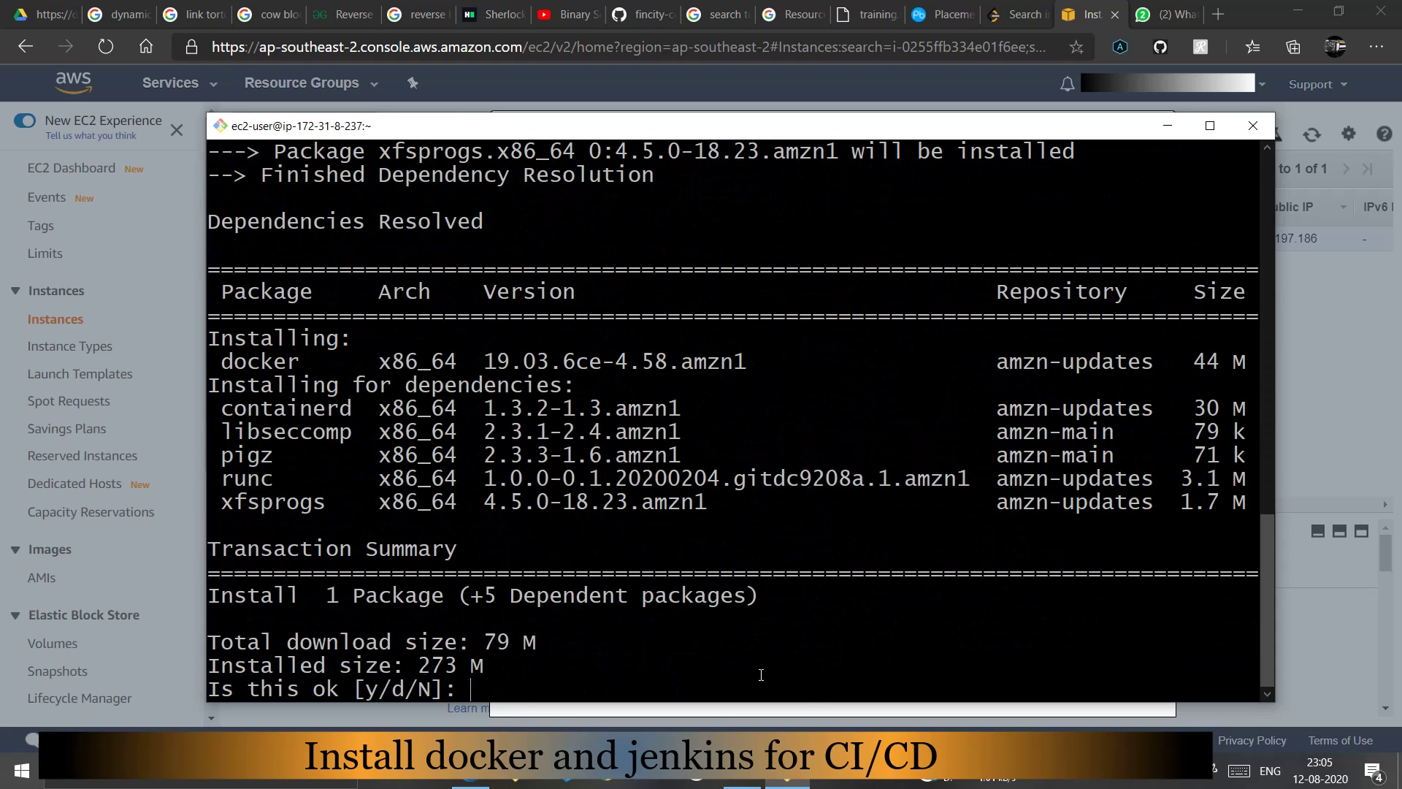
{"action": "type", "text": "y"}
{"action": "key", "text": "Return"}
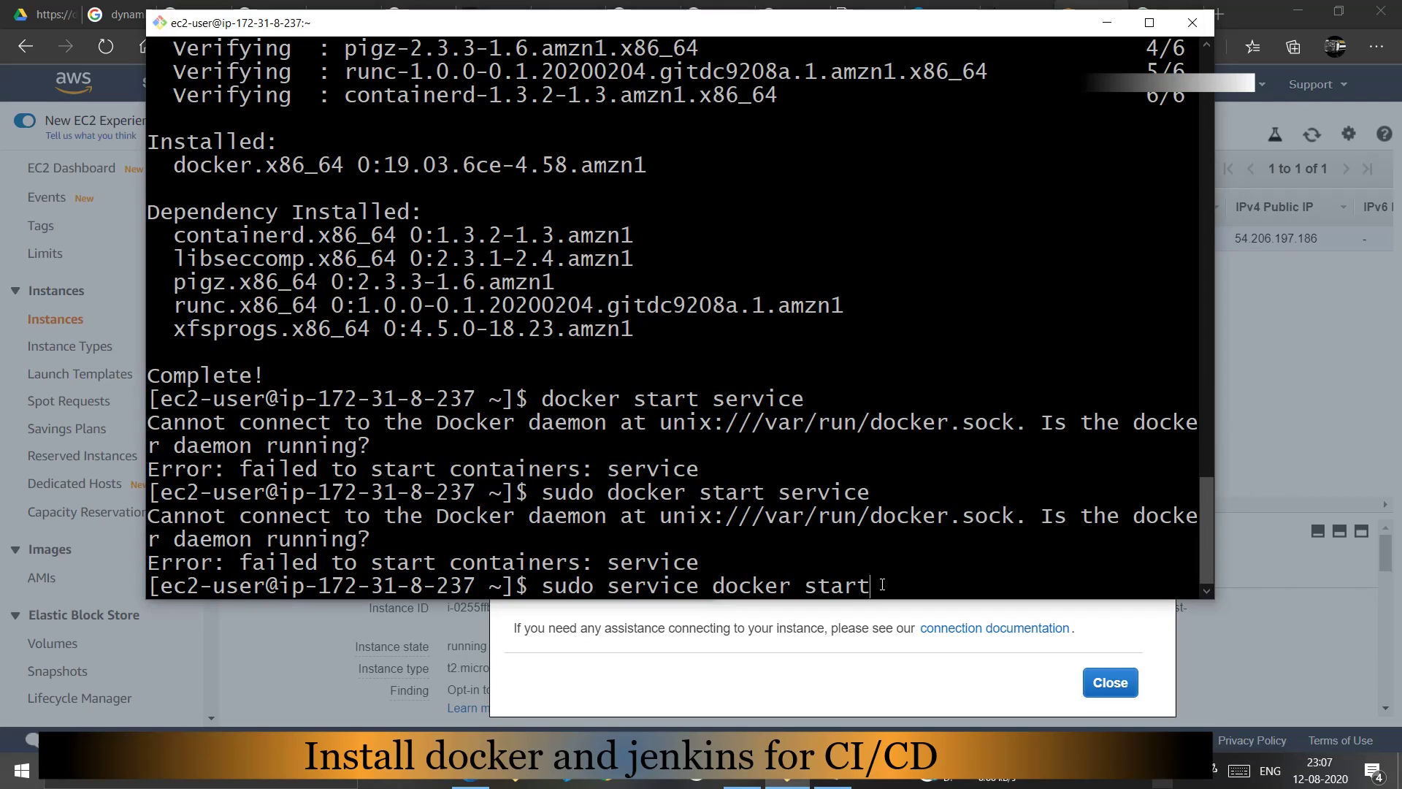
{"action": "key", "text": "Return"}
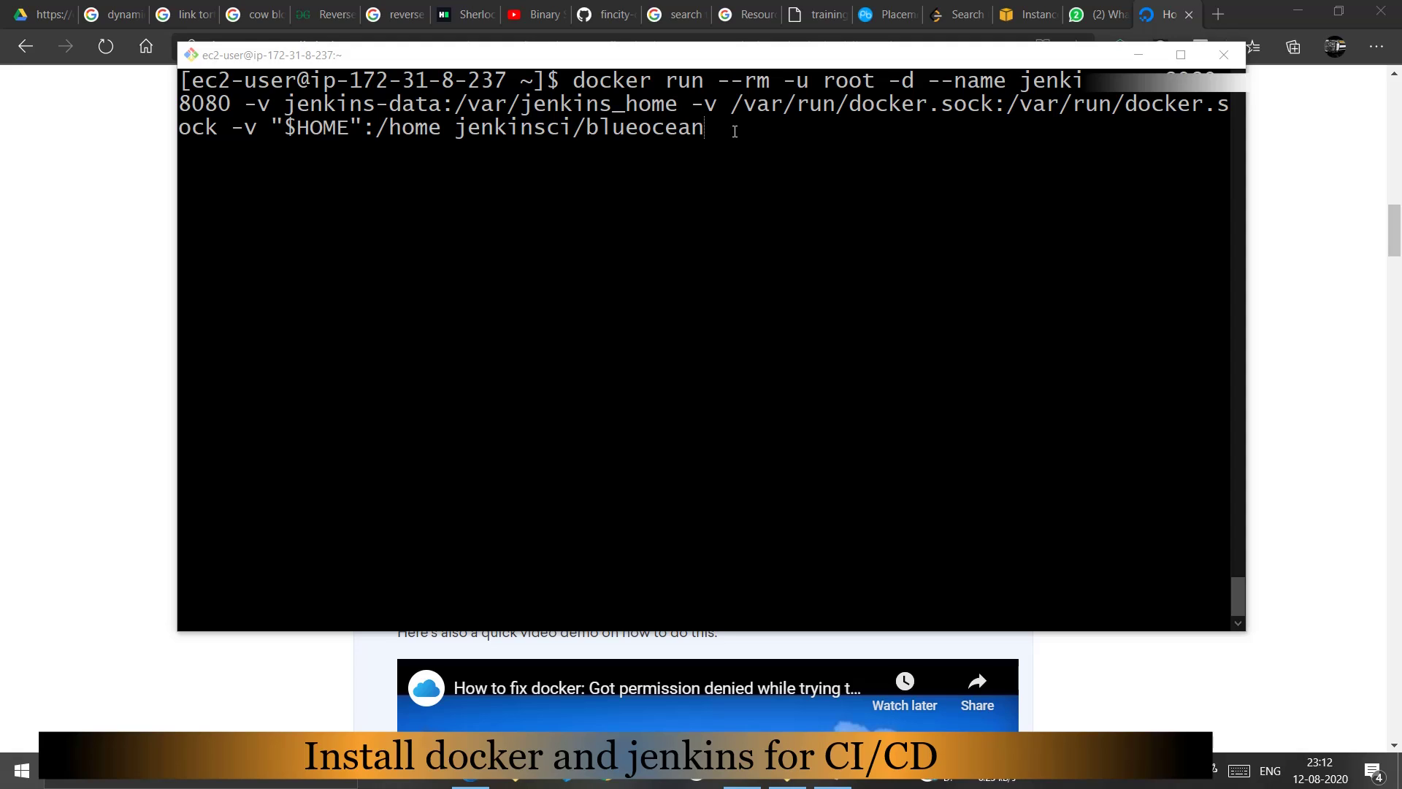
Run the jenkinsci/blueocean image as a detached container with the jenkins-data volume, and open a bash shell in the jenkins container
{"action": "left_click", "coordinate": [734, 130]}
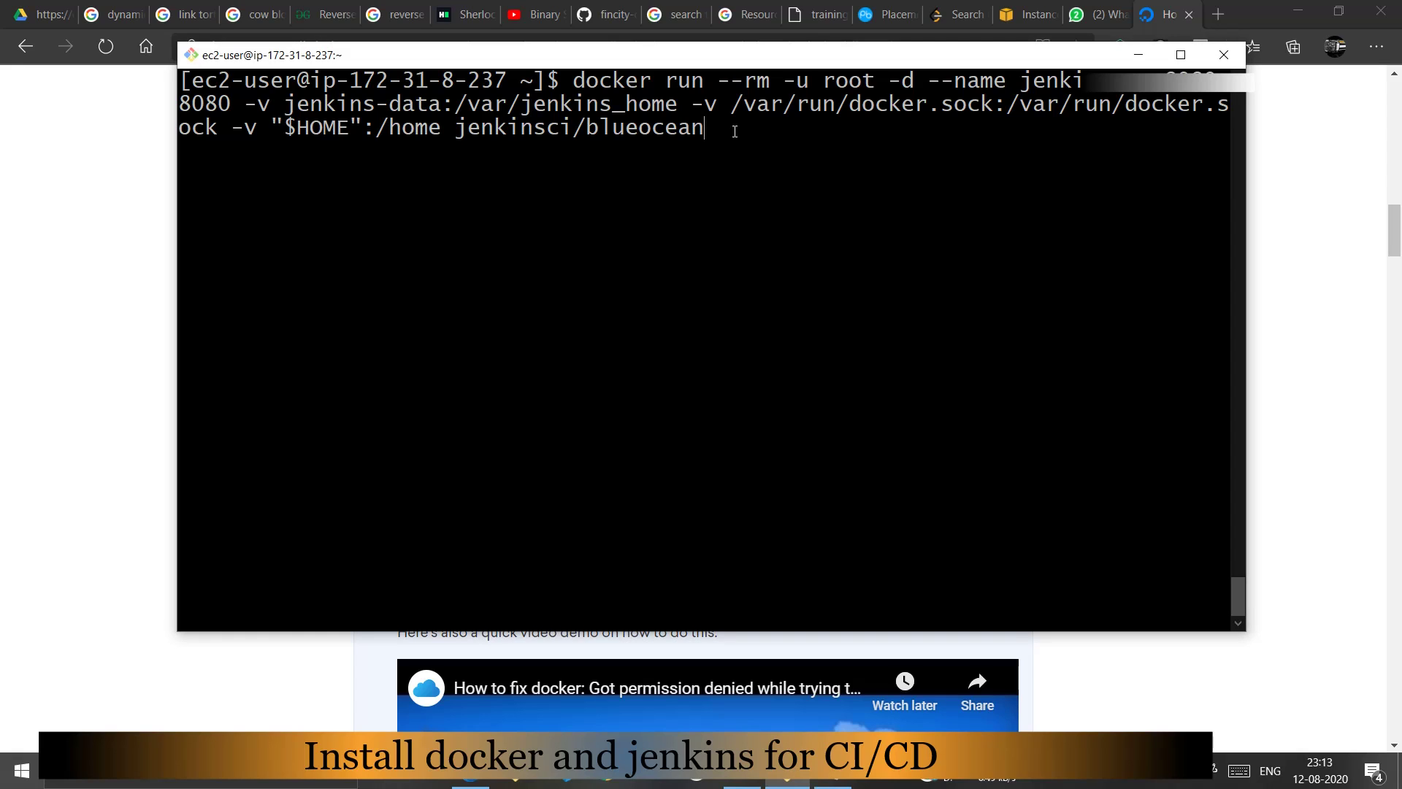
{"action": "key", "text": "Return"}
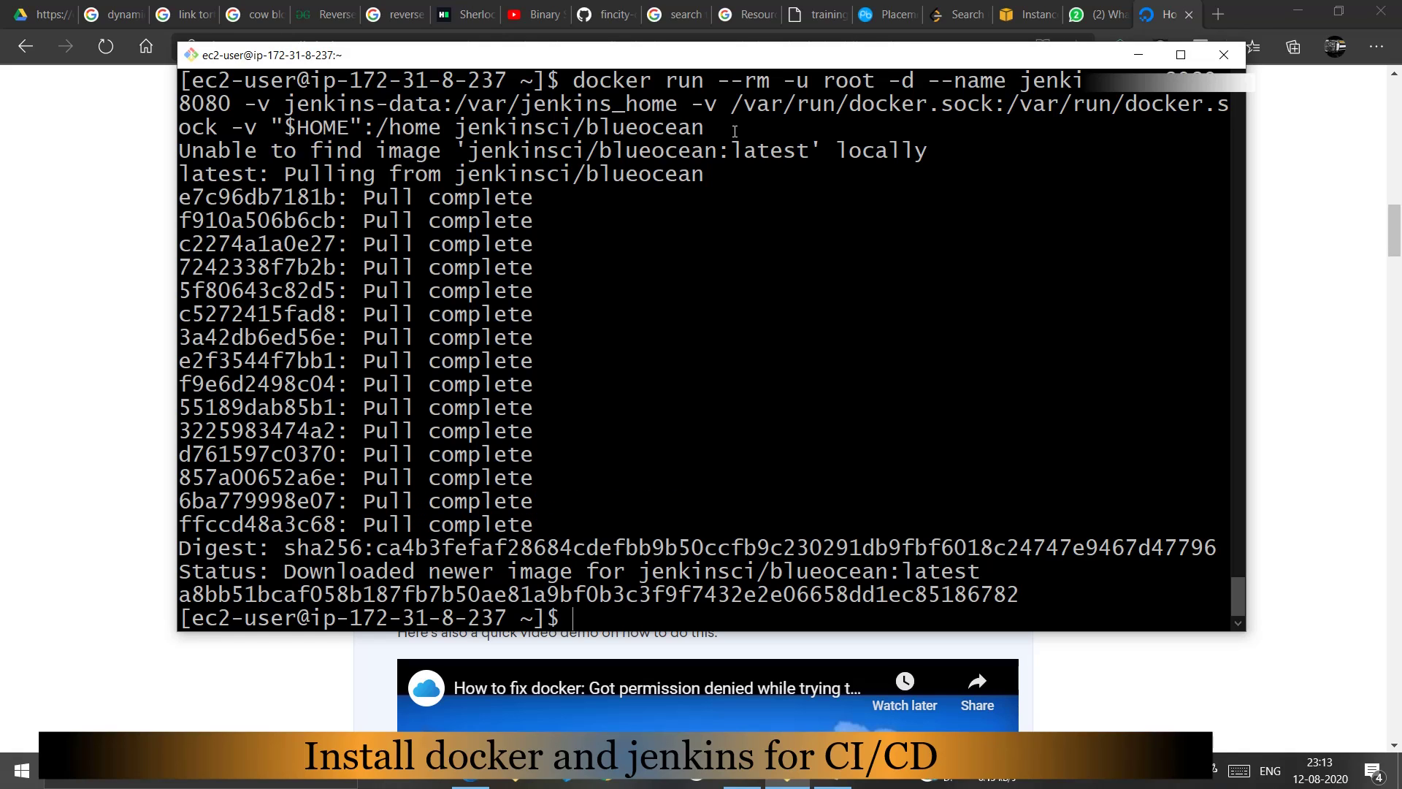
{"action": "type", "text": "docker exec"}
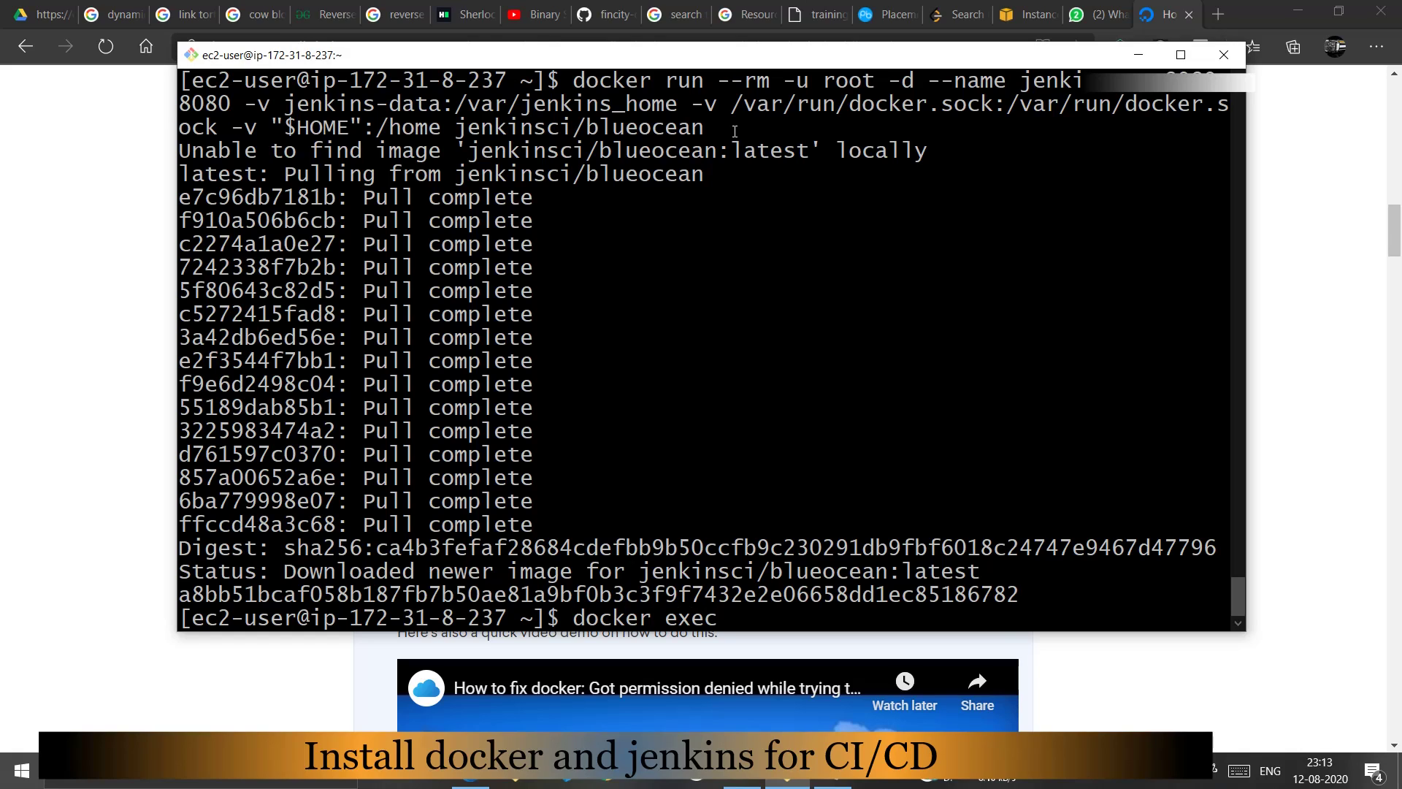
{"action": "type", "text": " -it jenkins bash"}
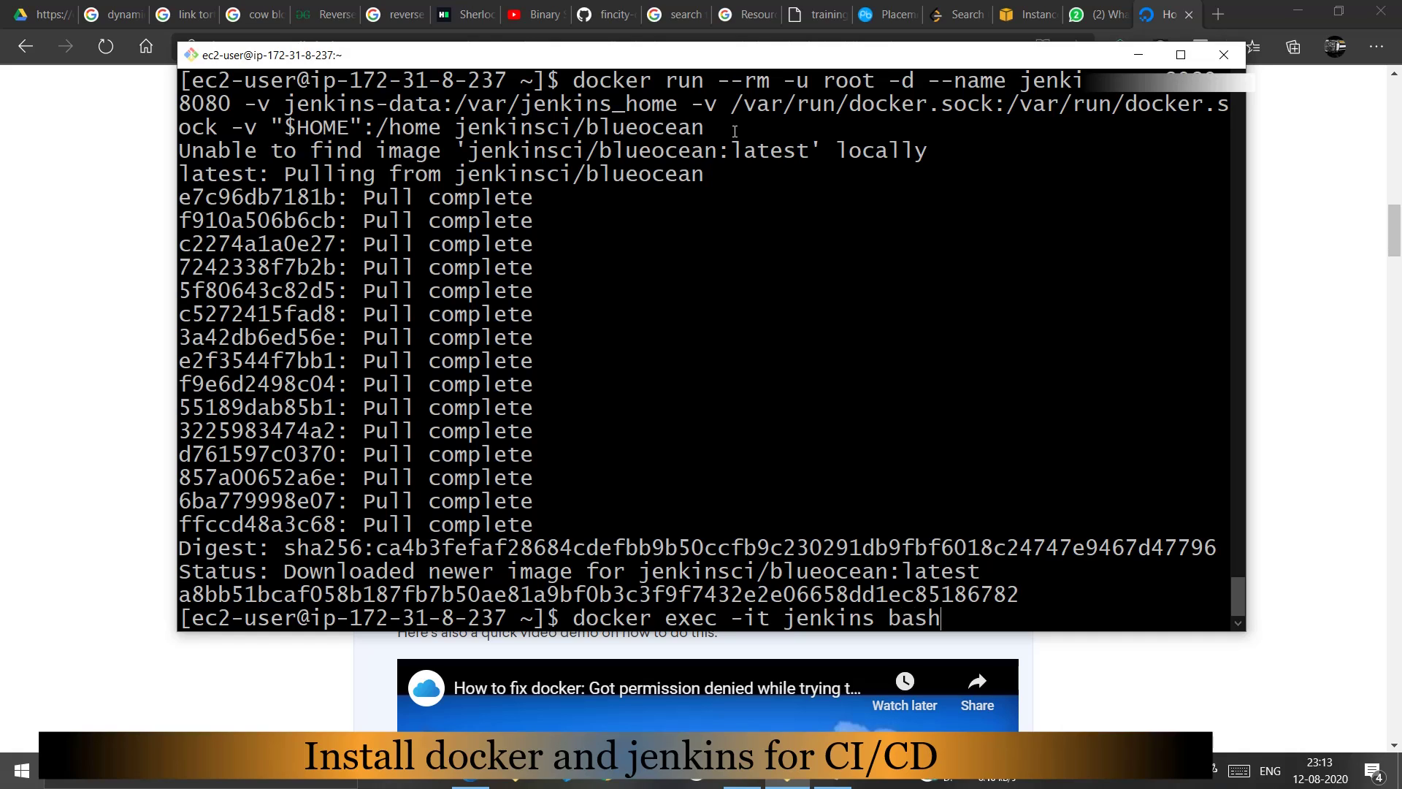
{"action": "key", "text": "Return"}
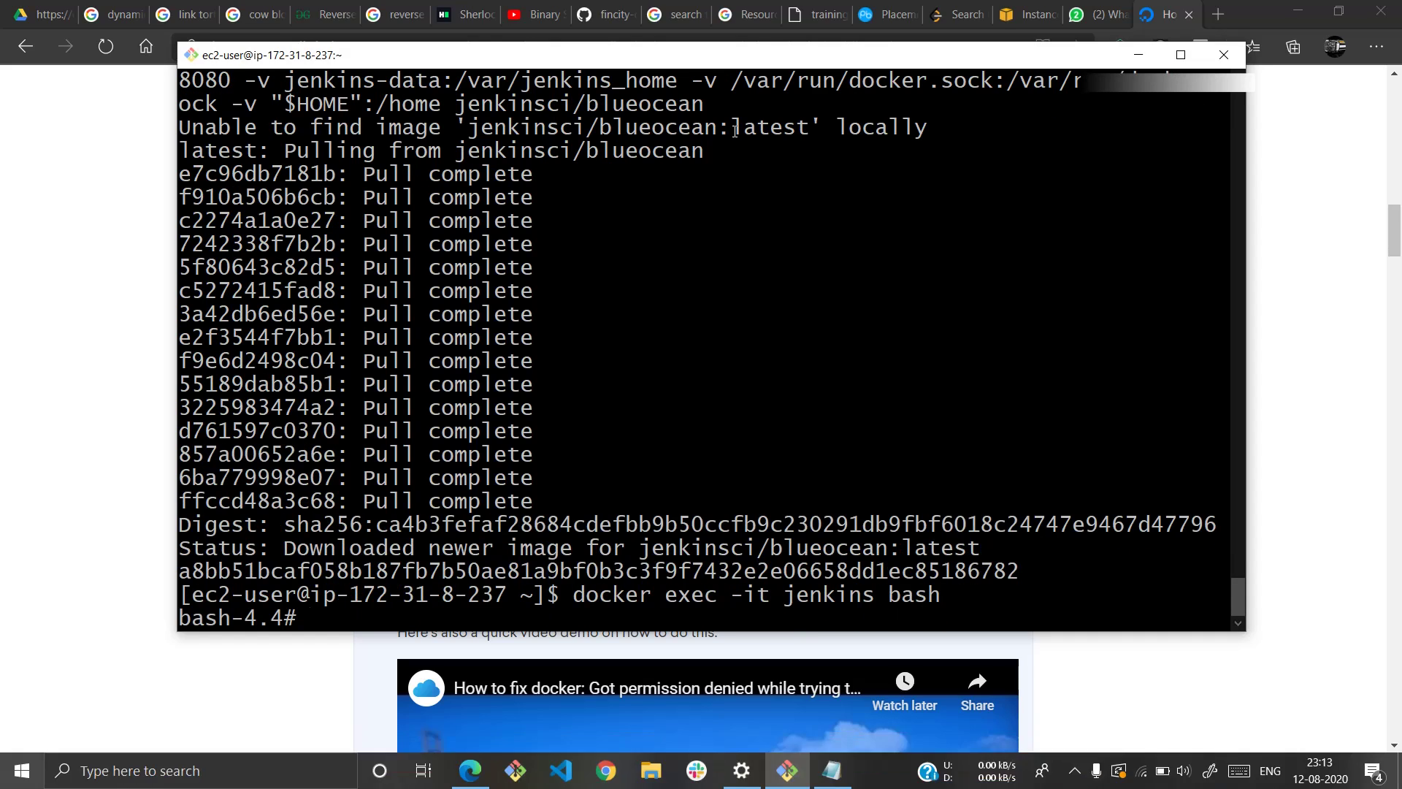
Install Maven inside the jenkins container with apk add maven
{"action": "type", "text": "apk add m"}
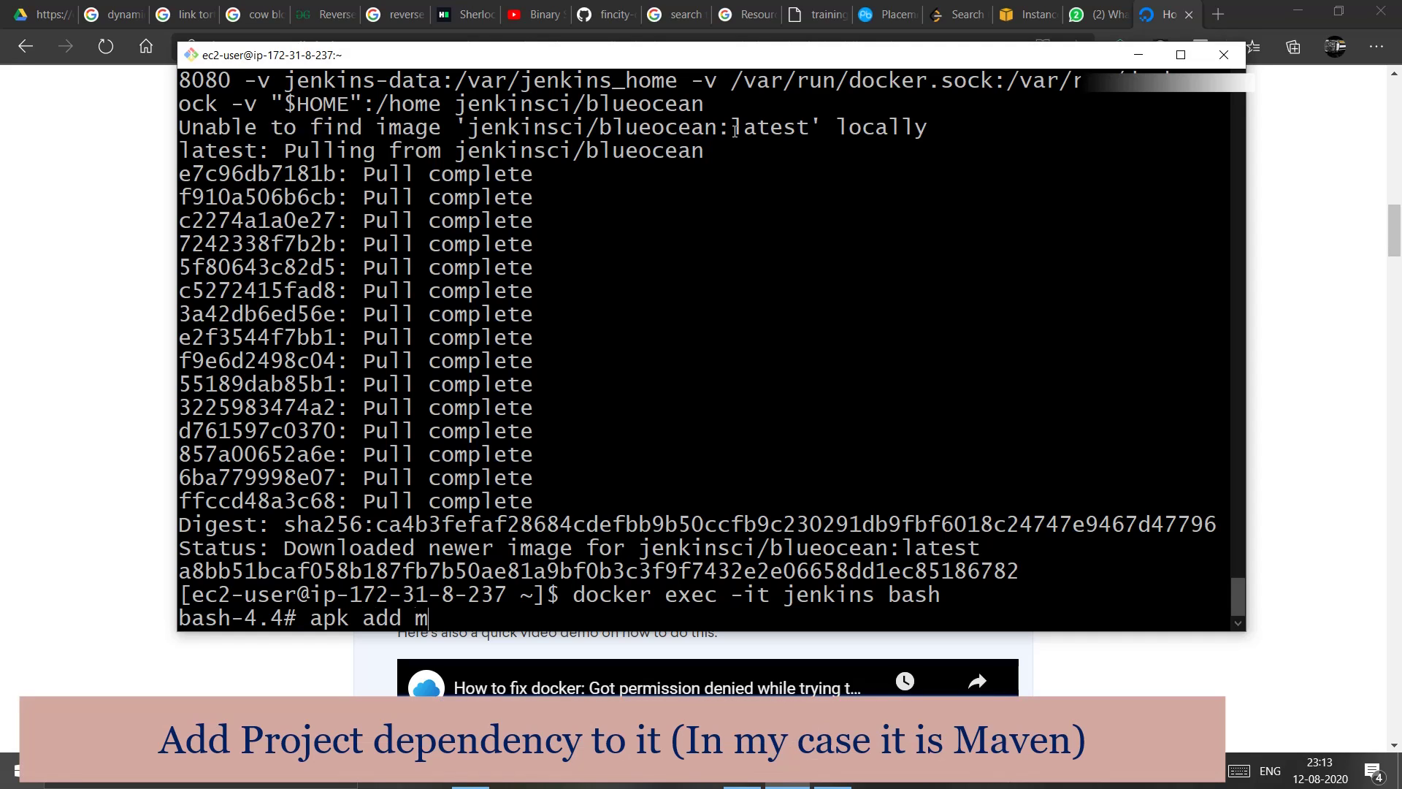
{"action": "type", "text": "aven"}
{"action": "key", "text": "Return"}
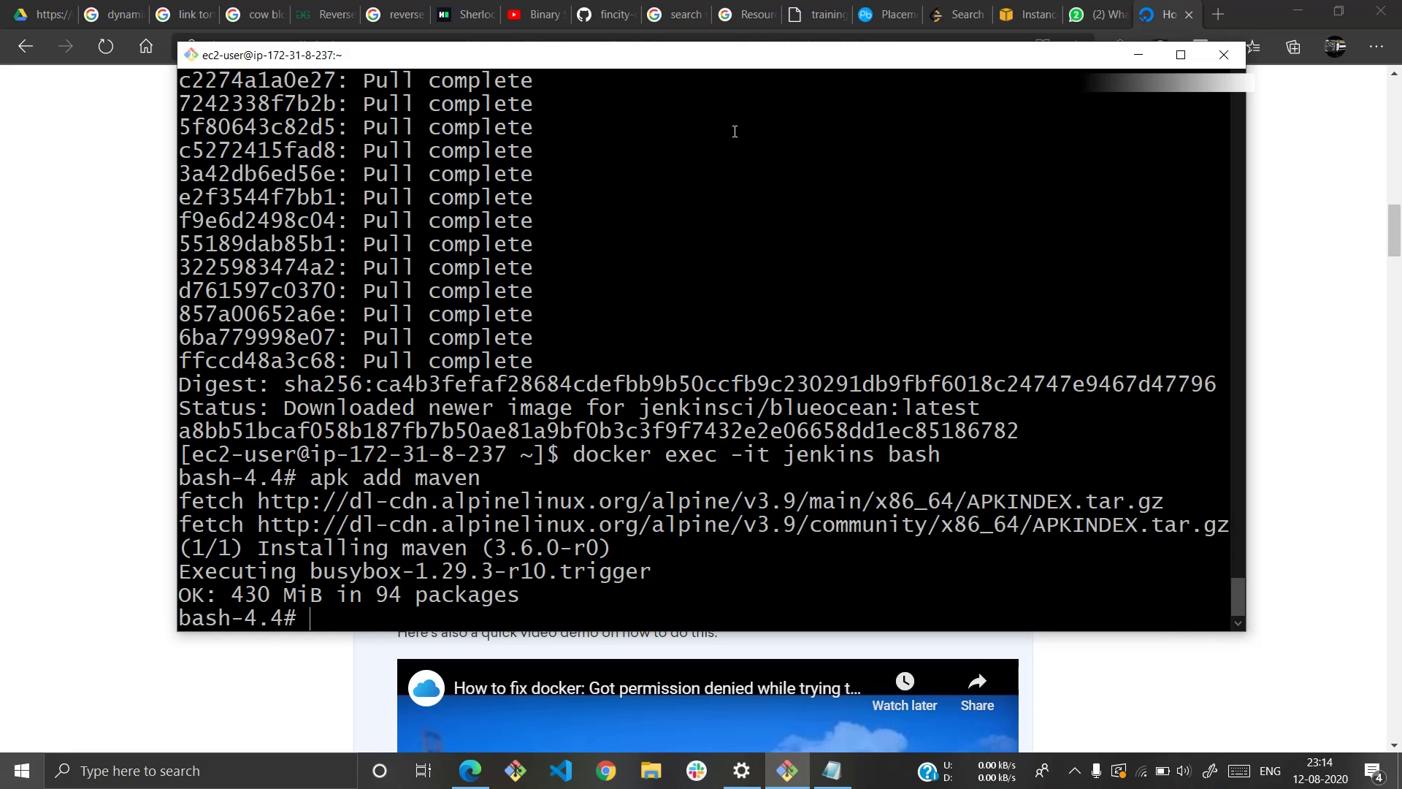
Generate an RSA key pair with ssh-keygen -t rsa, accepting the default file location and leaving the passphrase empty
{"action": "type", "text": "ssh-keygen"}
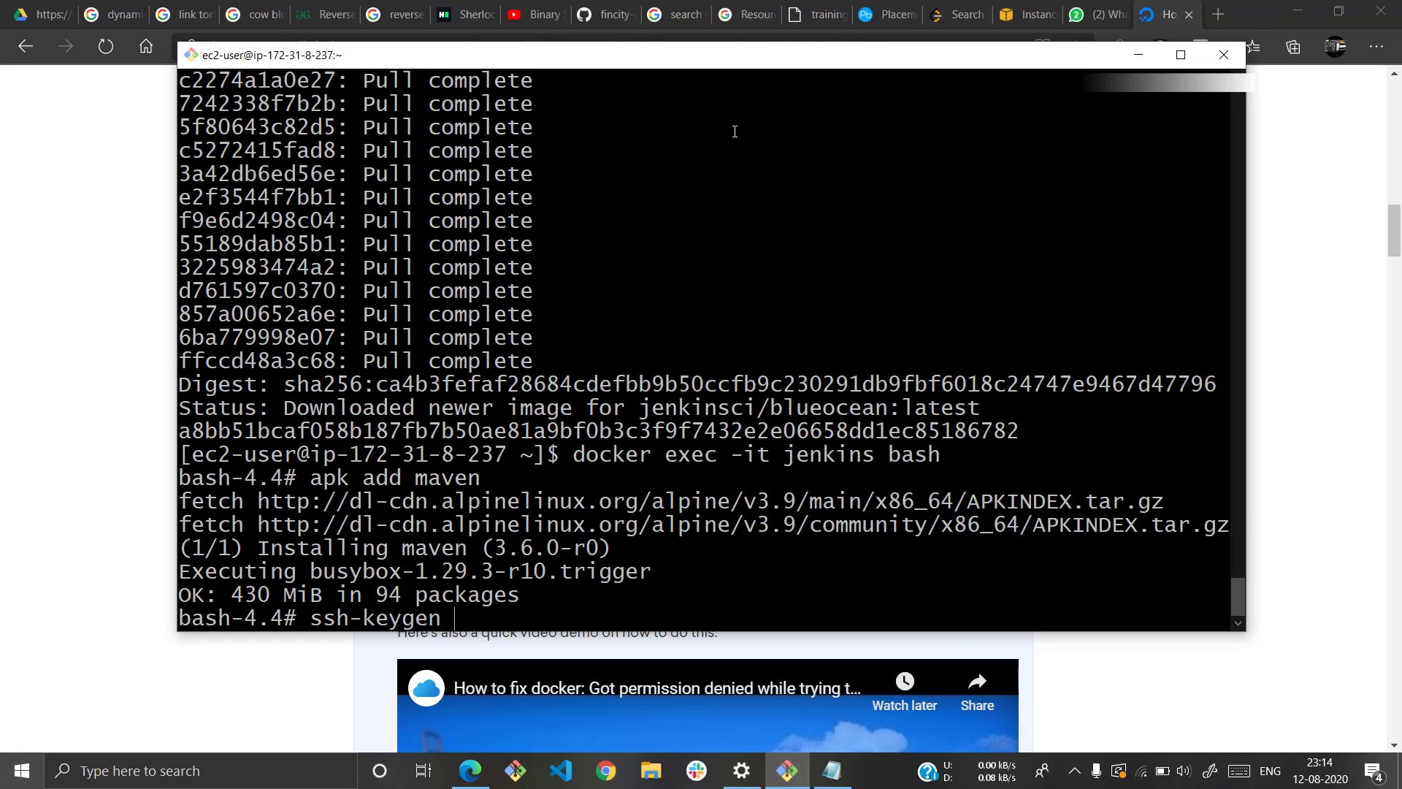
{"action": "type", "text": " -t rsa"}
{"action": "key", "text": "Return"}
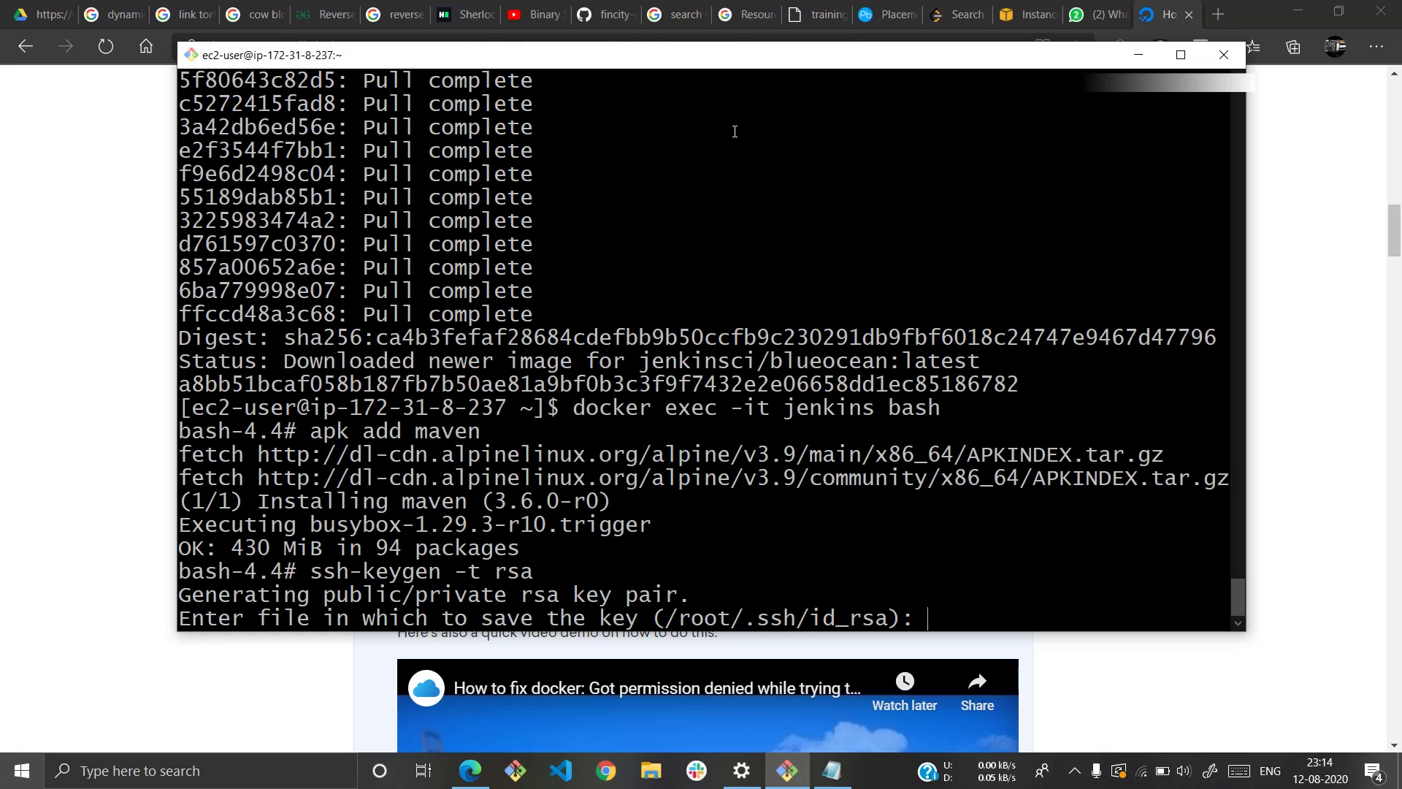
{"action": "key", "text": "Return"}
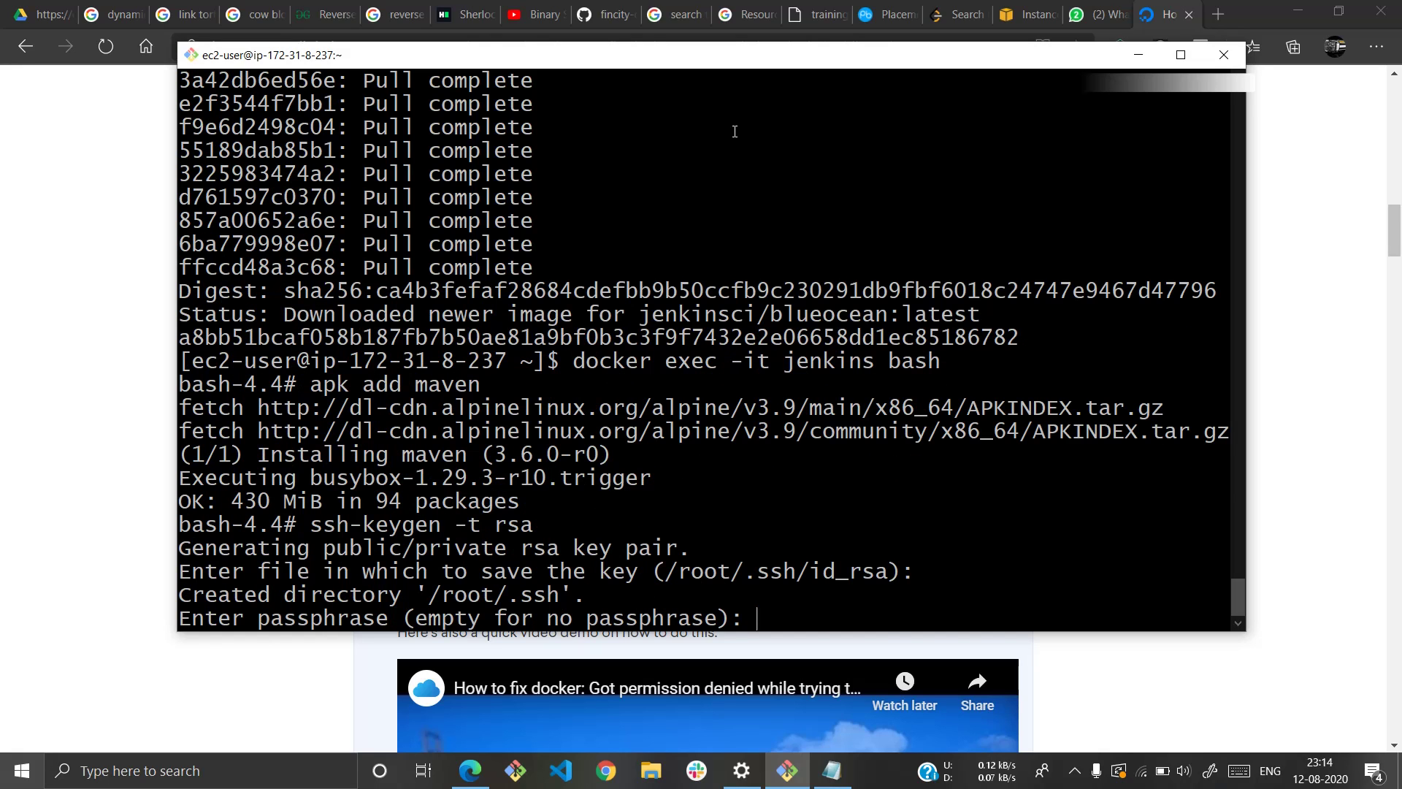
{"action": "key", "text": "Return"}
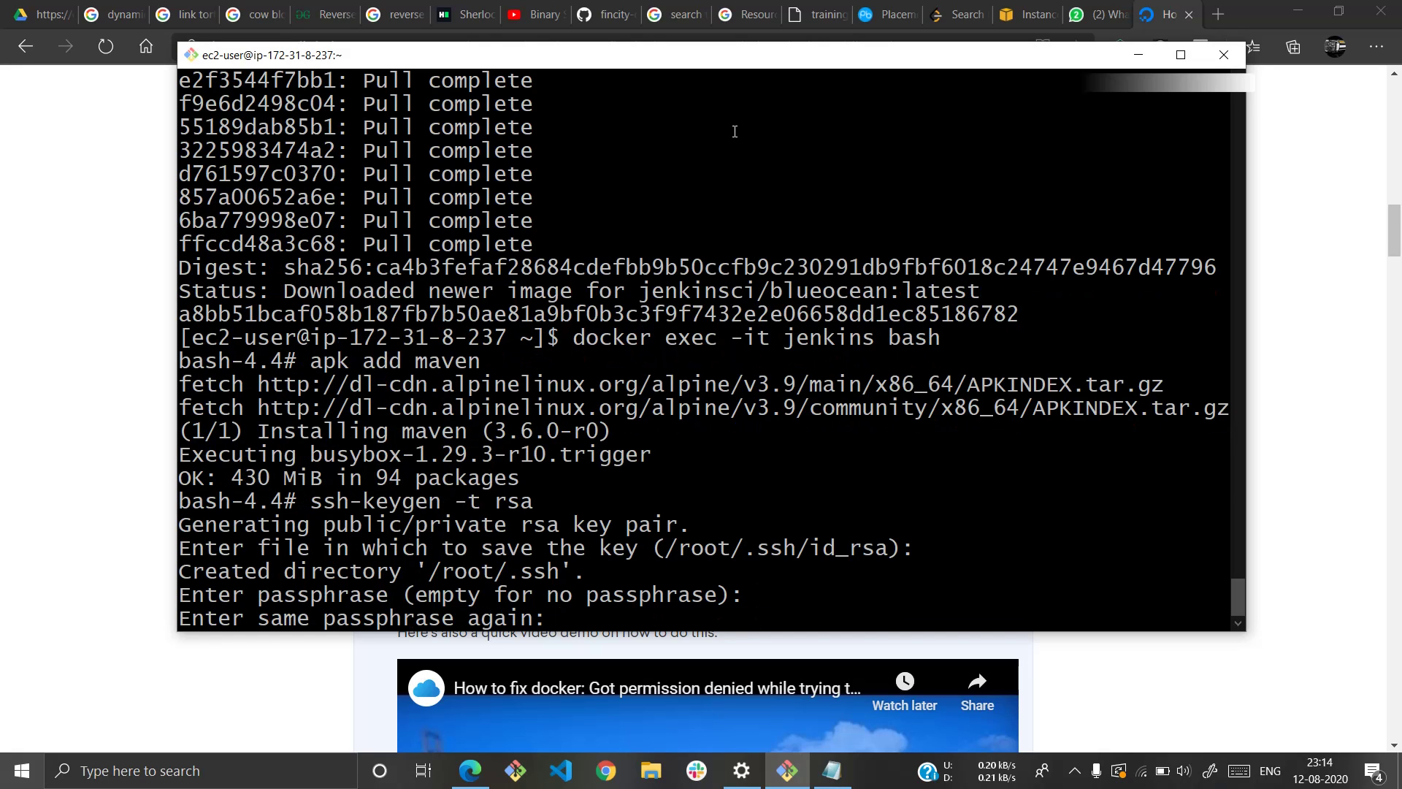
{"action": "key", "text": "Return"}
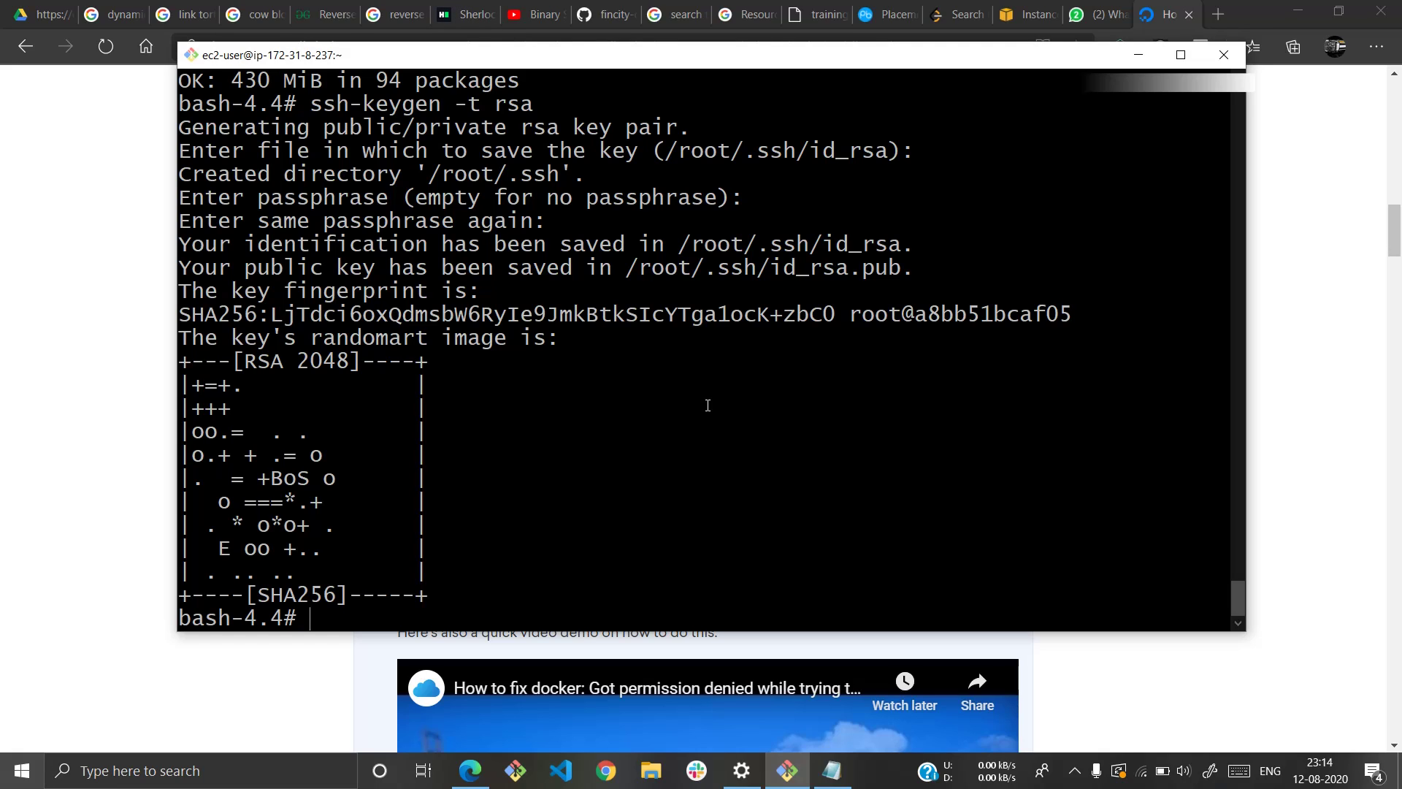
{"action": "type", "text": "ca"}
{"action": "key", "text": "BackSpace"}
{"action": "key", "text": "BackSpace"}
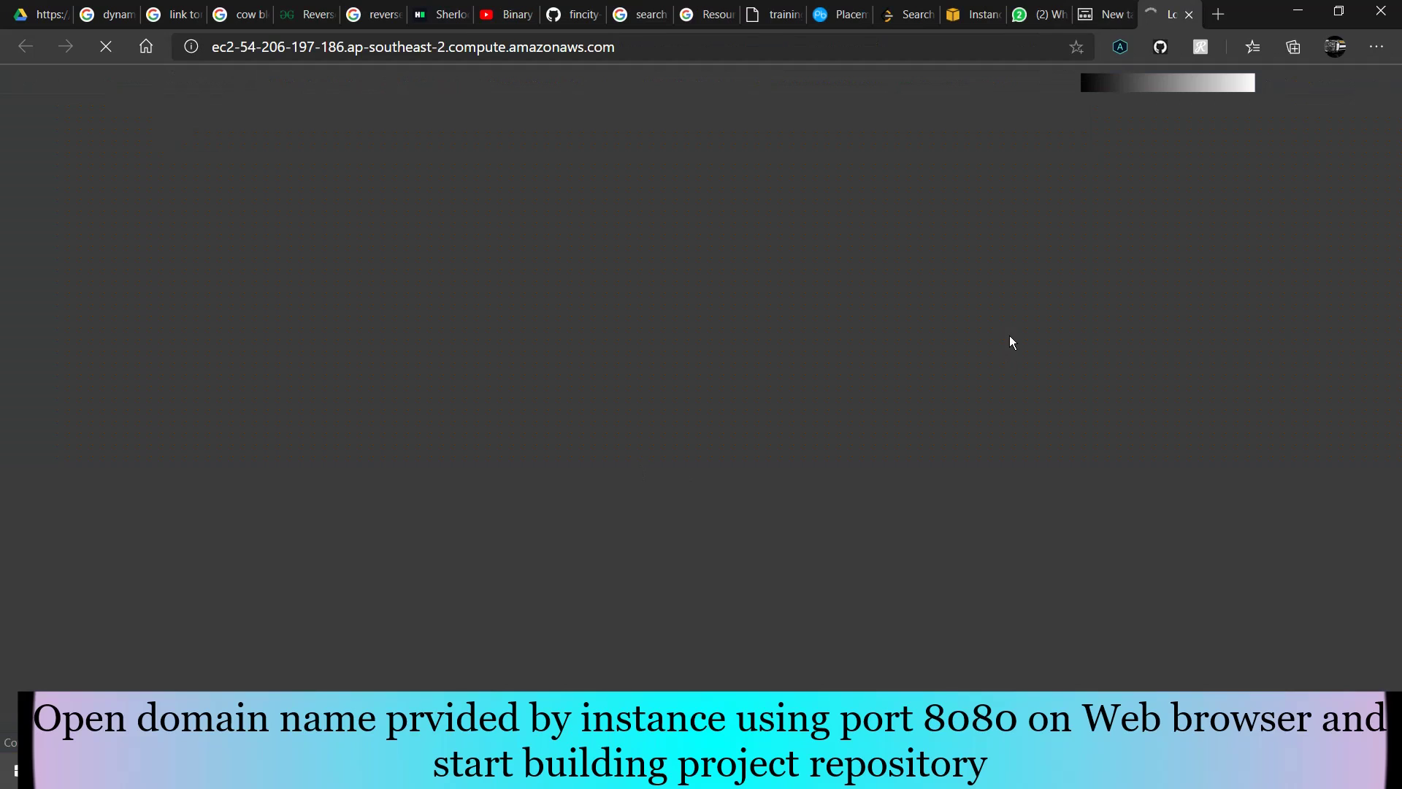
Open the EC2 instance's public domain on port 8080 in the browser
{"action": "left_click", "coordinate": [704, 55]}
{"action": "left_click", "coordinate": [702, 53]}
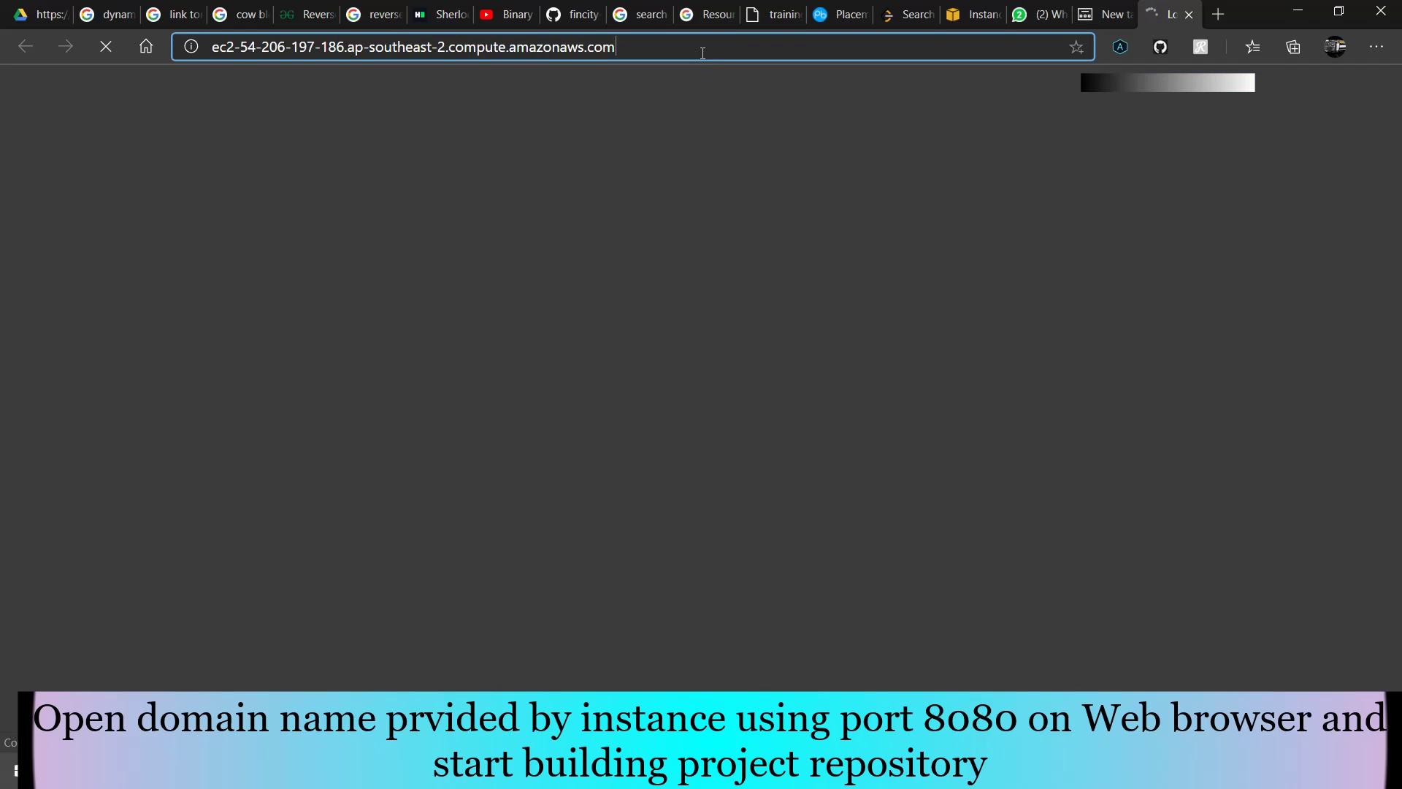
{"action": "type", "text": ":8080"}
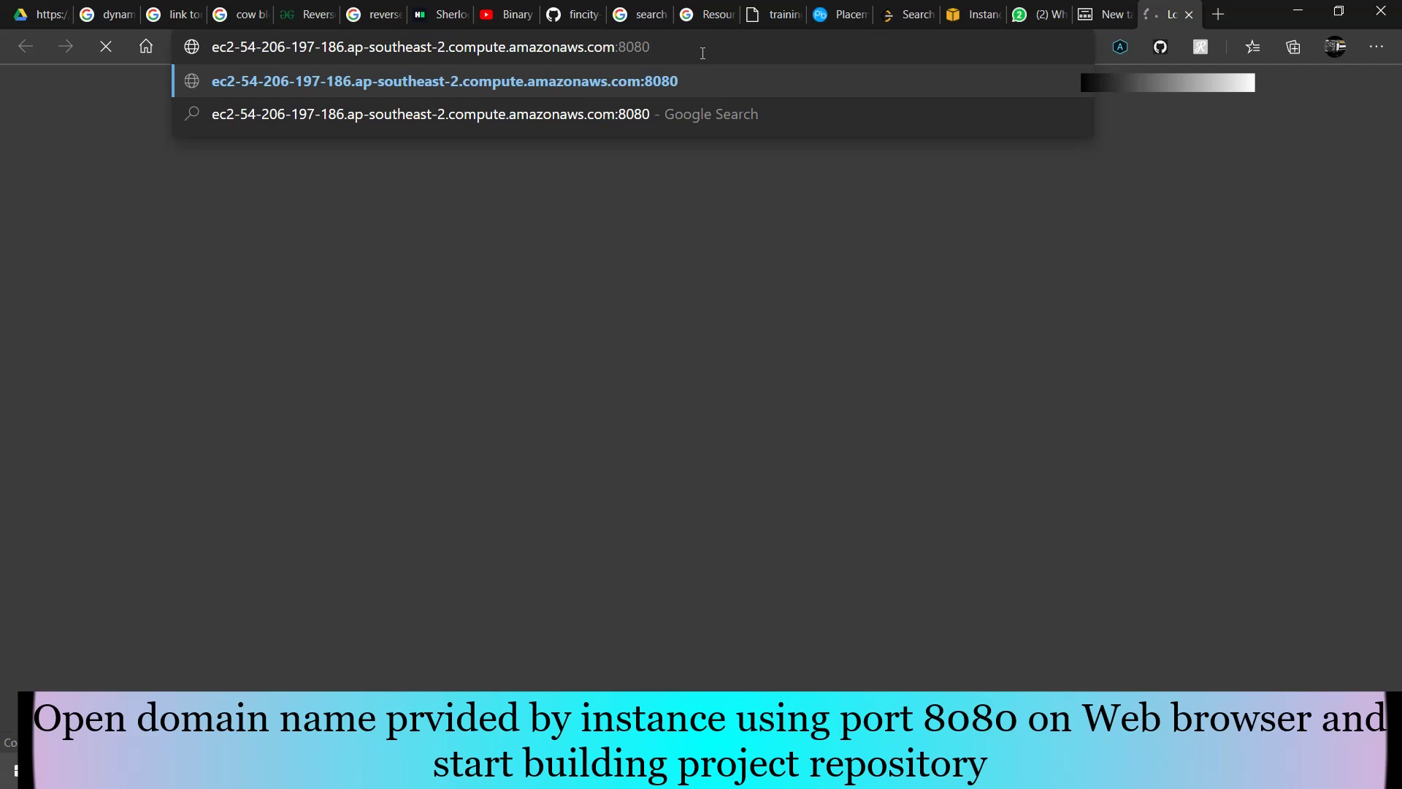
{"action": "key", "text": "Return"}
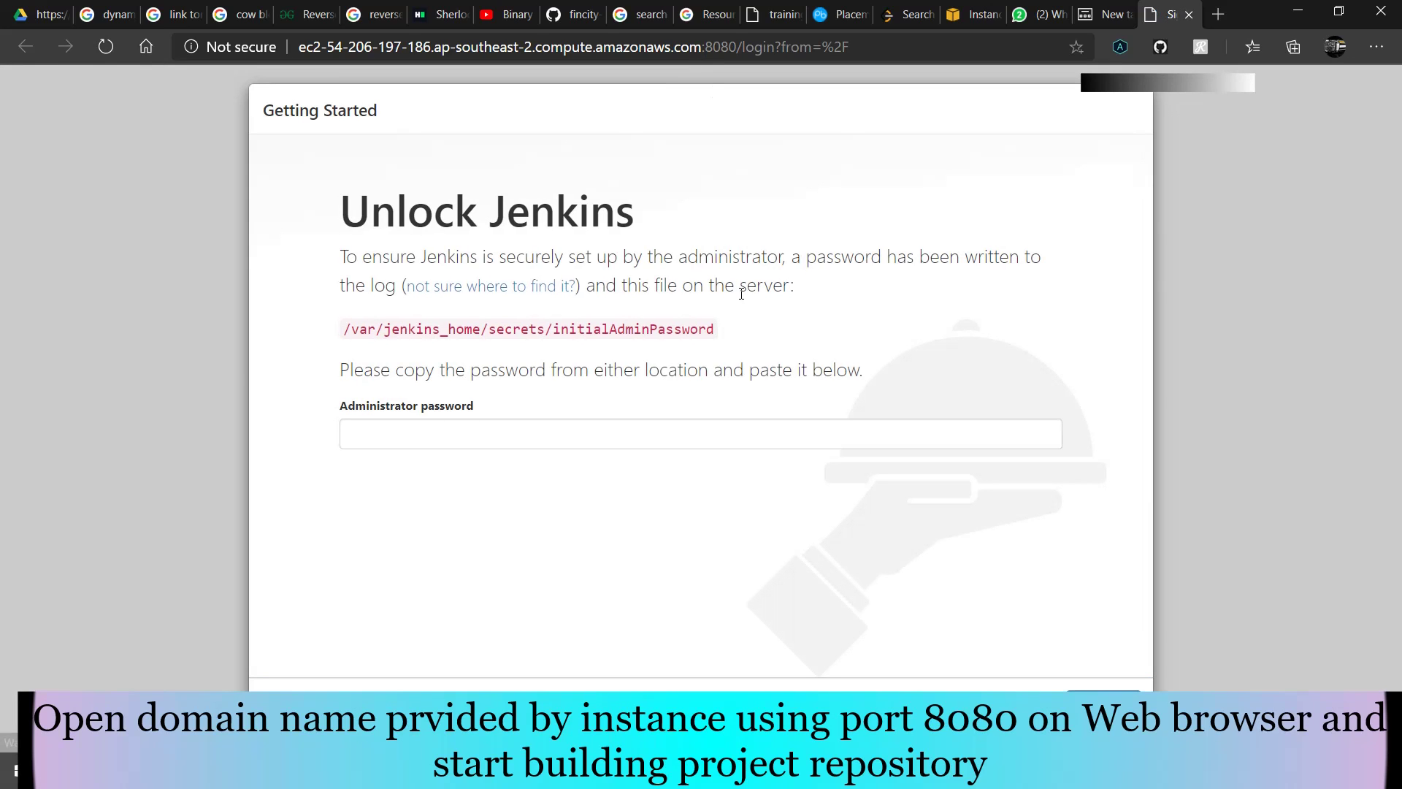
Copy the initialAdminPassword file path from the Unlock Jenkins page and print that file with cat in the container's shell
{"action": "left_click", "coordinate": [543, 436]}
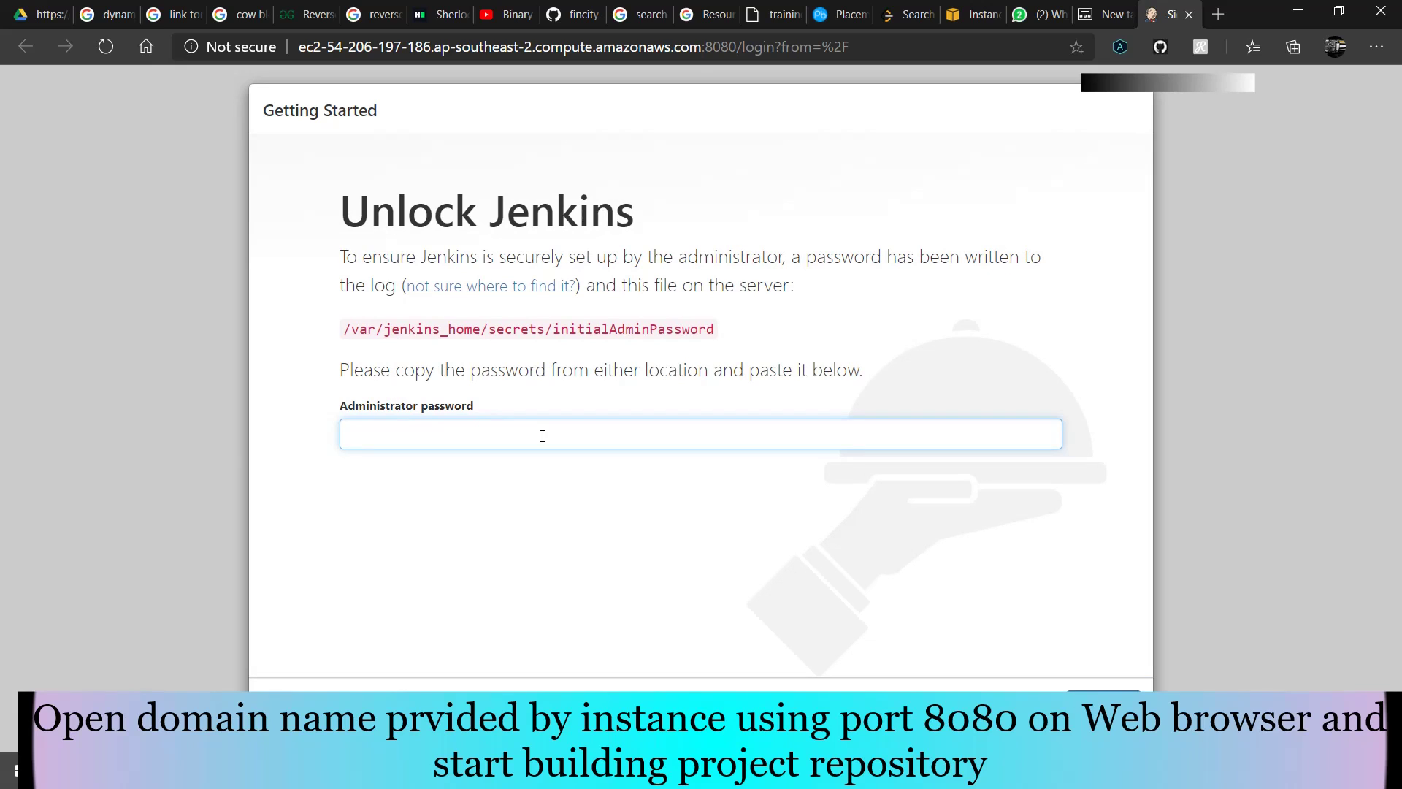
{"action": "left_click_drag", "start_coordinate": [714, 329], "coordinate": [343, 328]}
{"action": "key", "text": "ctrl+c"}
{"action": "key", "text": "alt+Tab"}
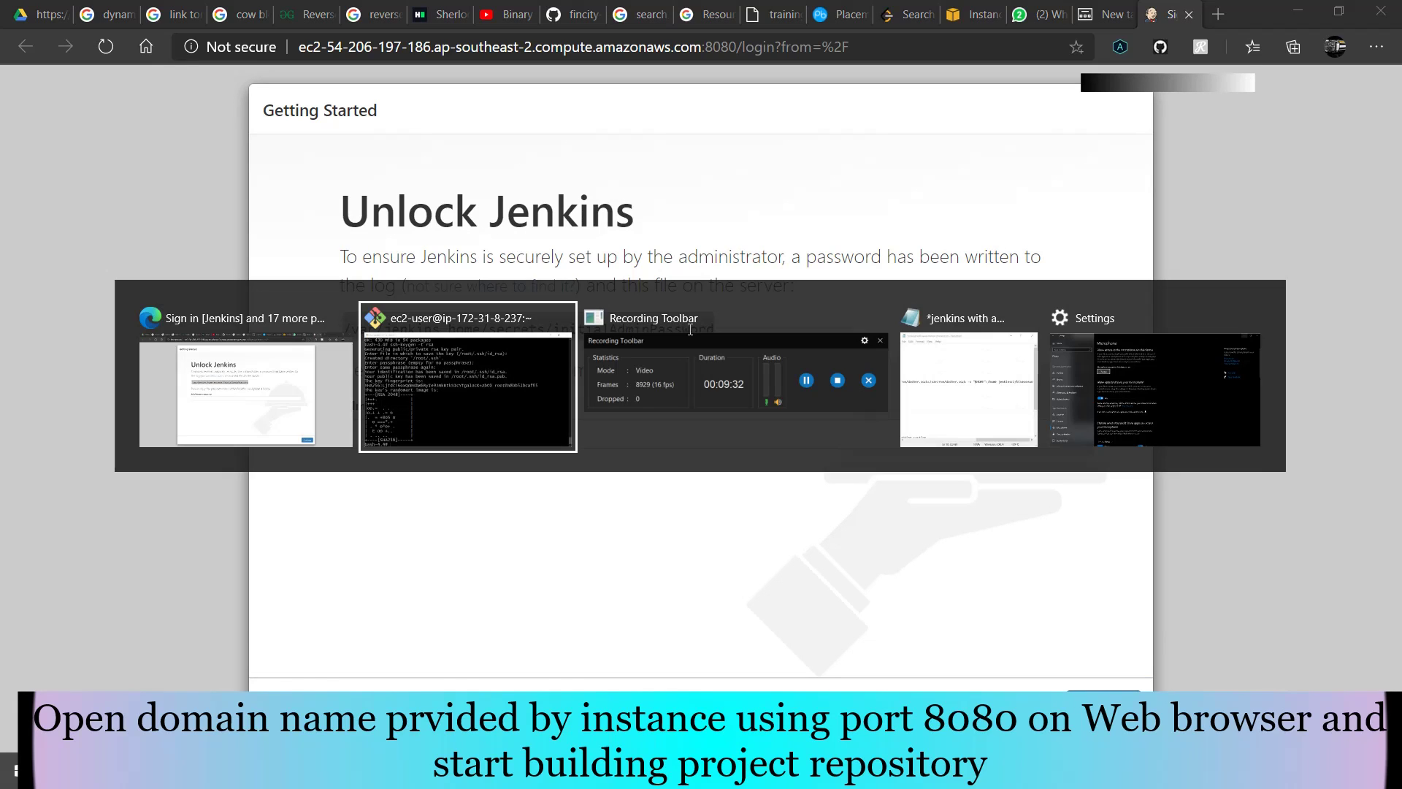
{"action": "type", "text": "cat"}
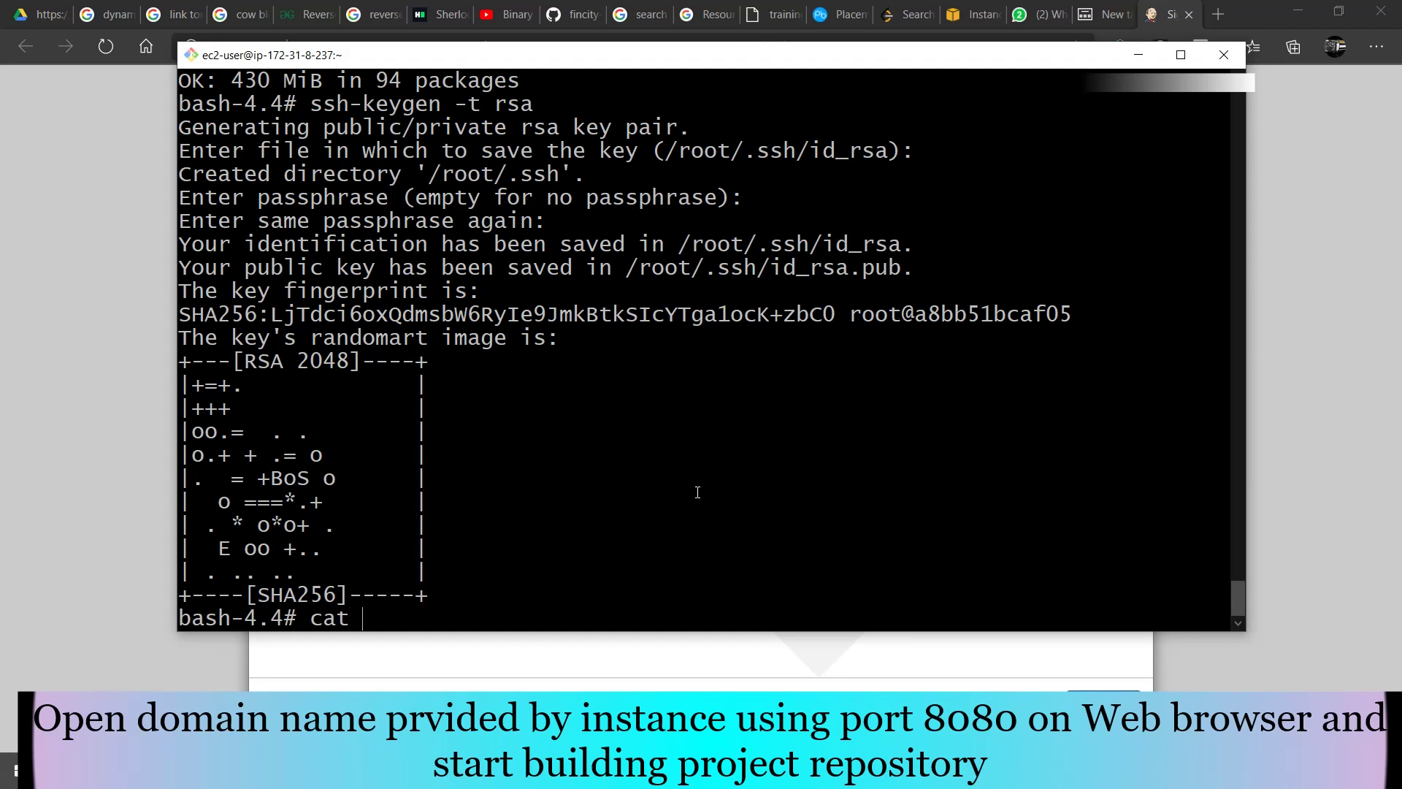
{"action": "right_click", "coordinate": [493, 615]}
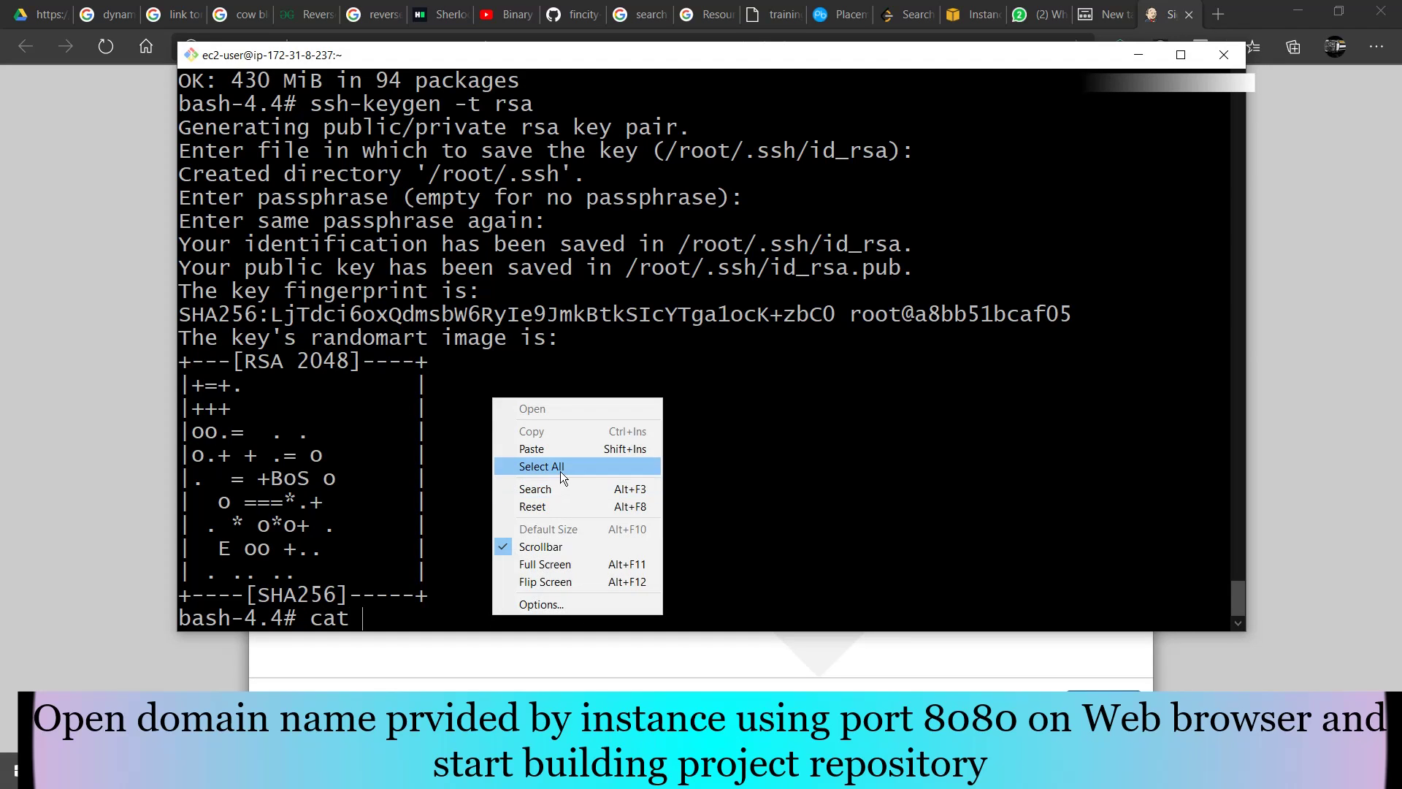
{"action": "left_click", "coordinate": [553, 449]}
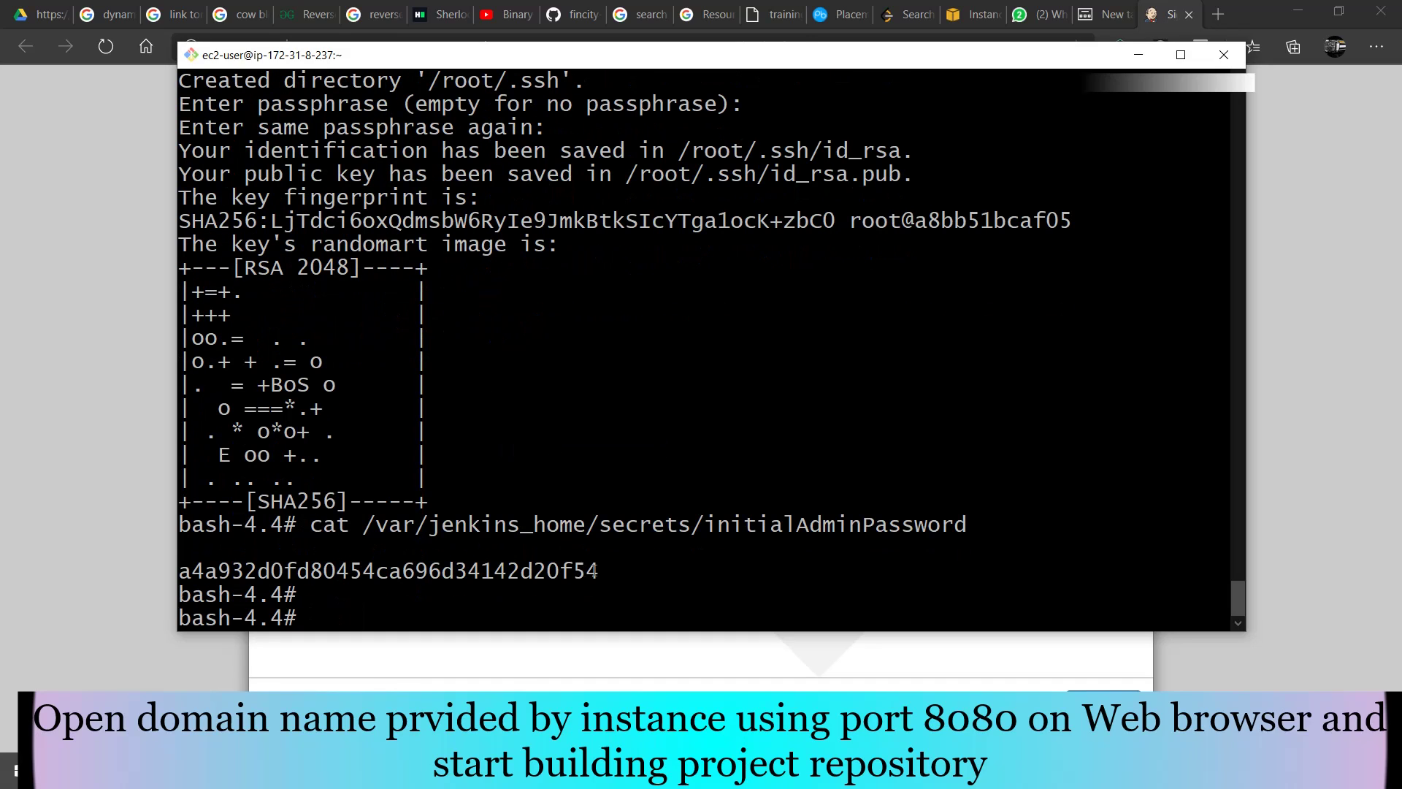
Unlock Jenkins with the initial administrator password copied from the terminal, and install the suggested plugins
{"action": "left_click_drag", "start_coordinate": [588, 570], "coordinate": [183, 575]}
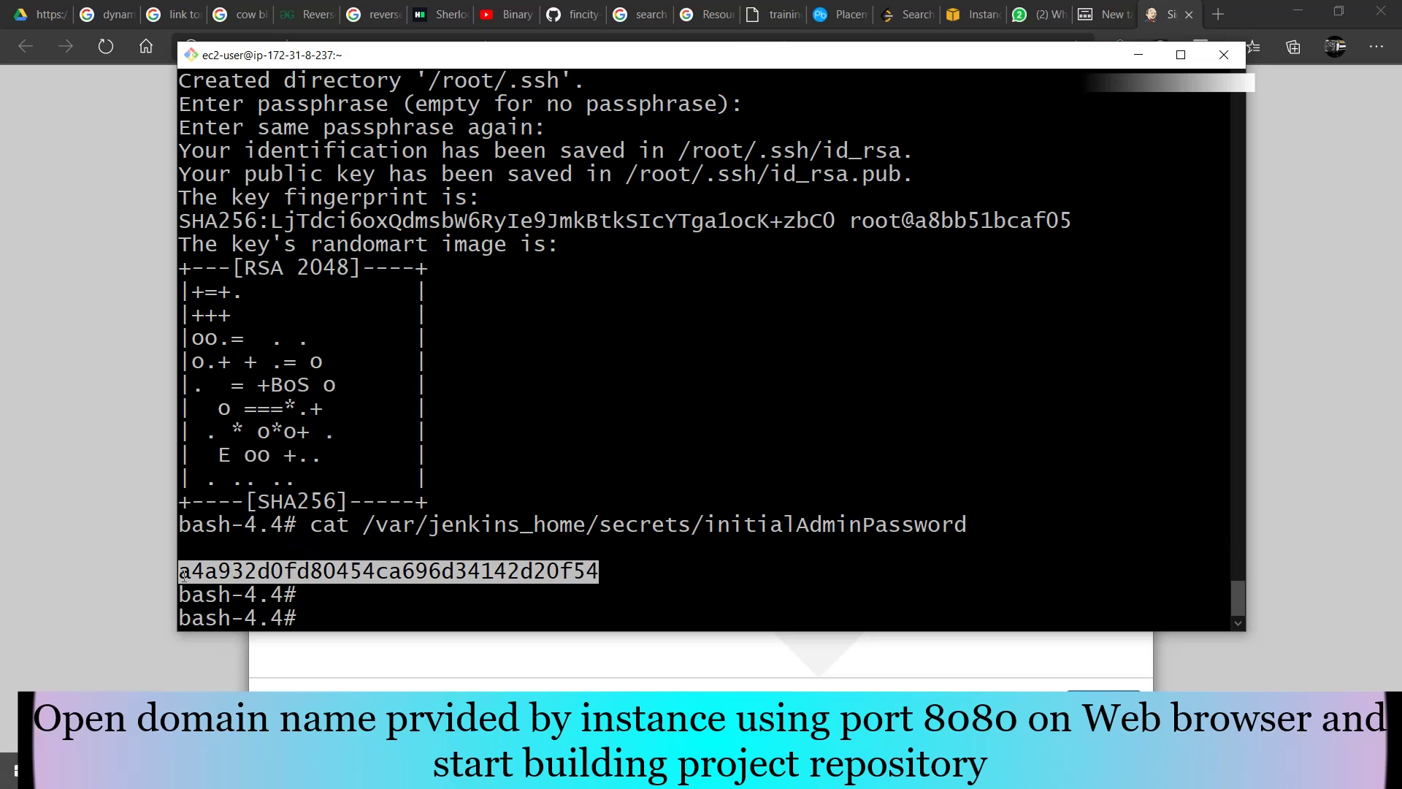
{"action": "key", "text": "ctrl+c"}
{"action": "key", "text": "alt+Tab"}
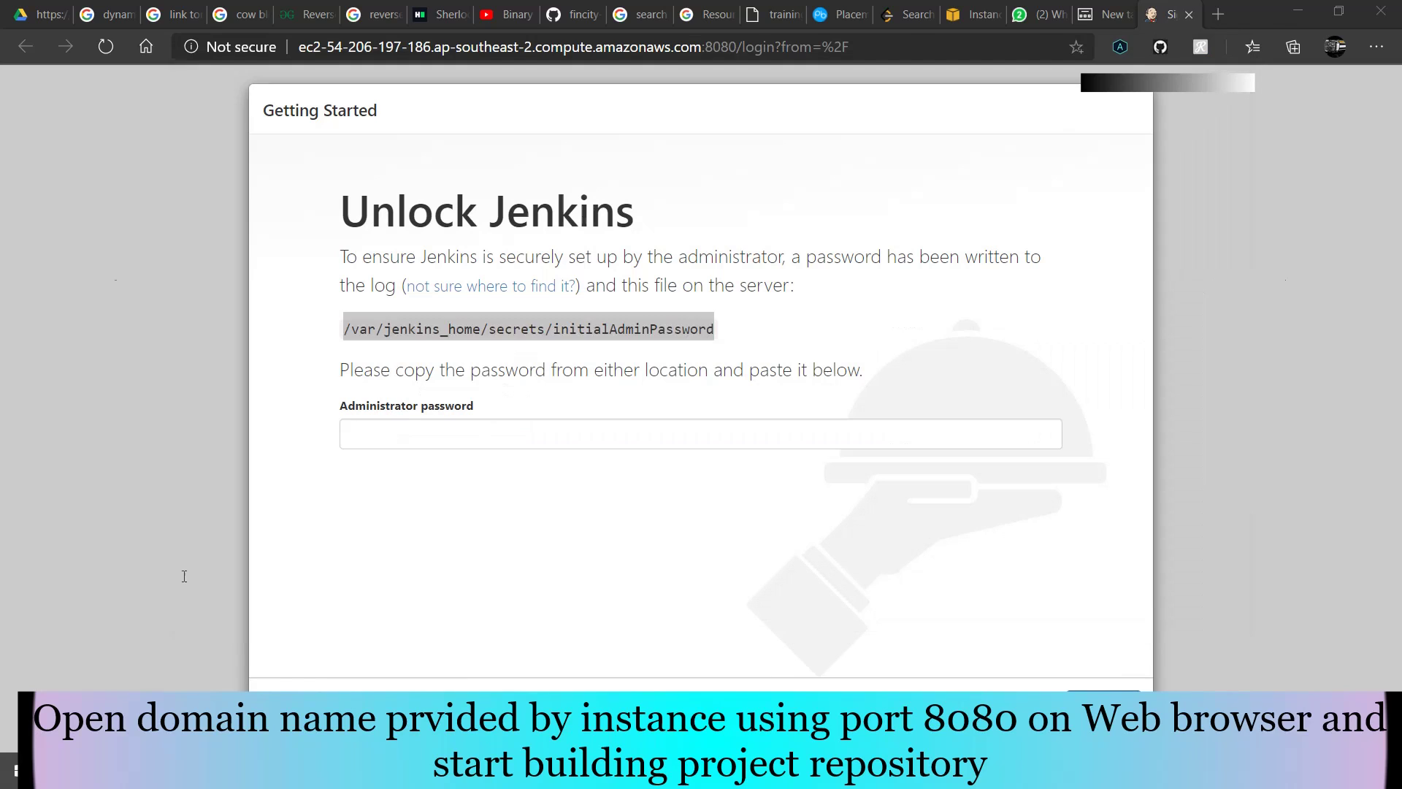
{"action": "left_click", "coordinate": [361, 428]}
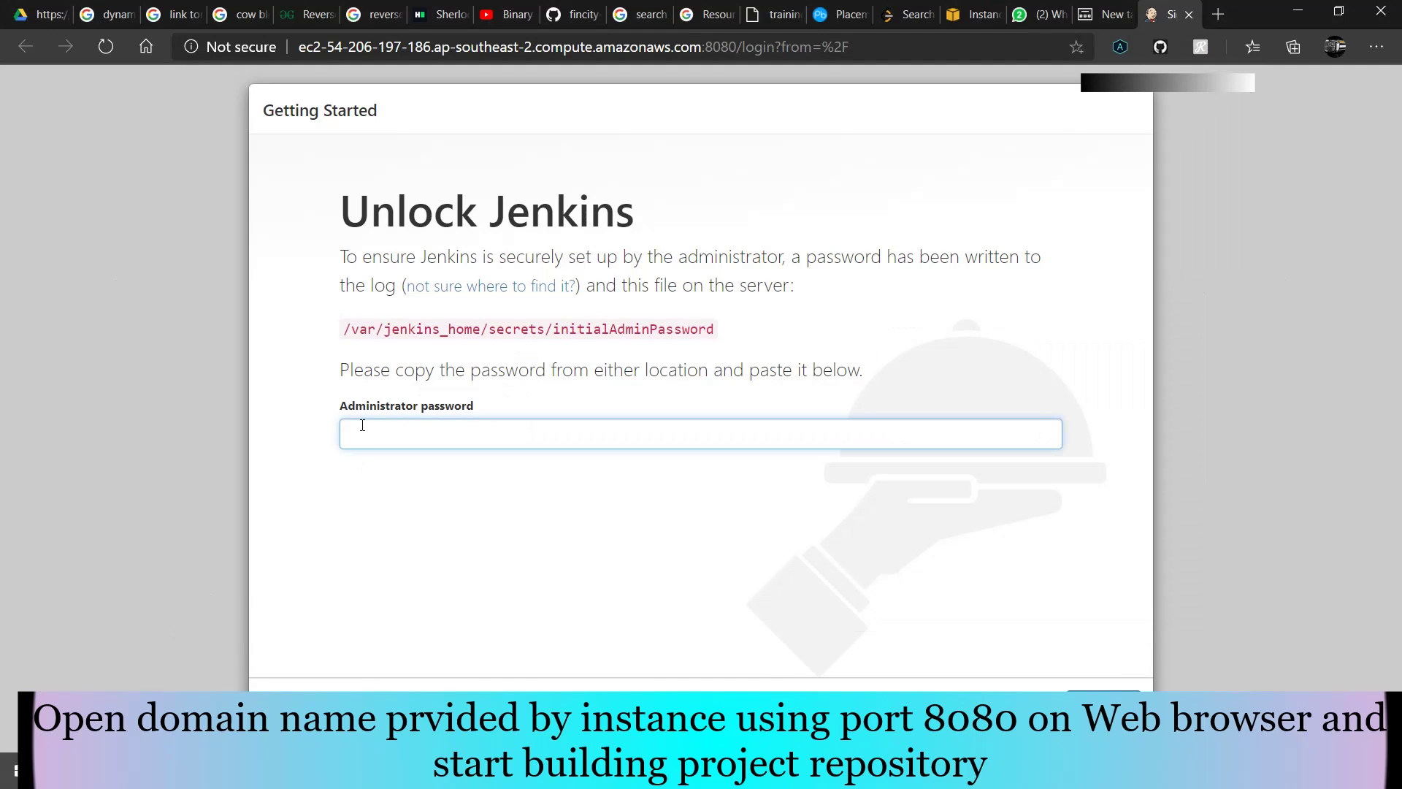
{"action": "key", "text": "ctrl+v"}
{"action": "left_click", "coordinate": [1103, 705]}
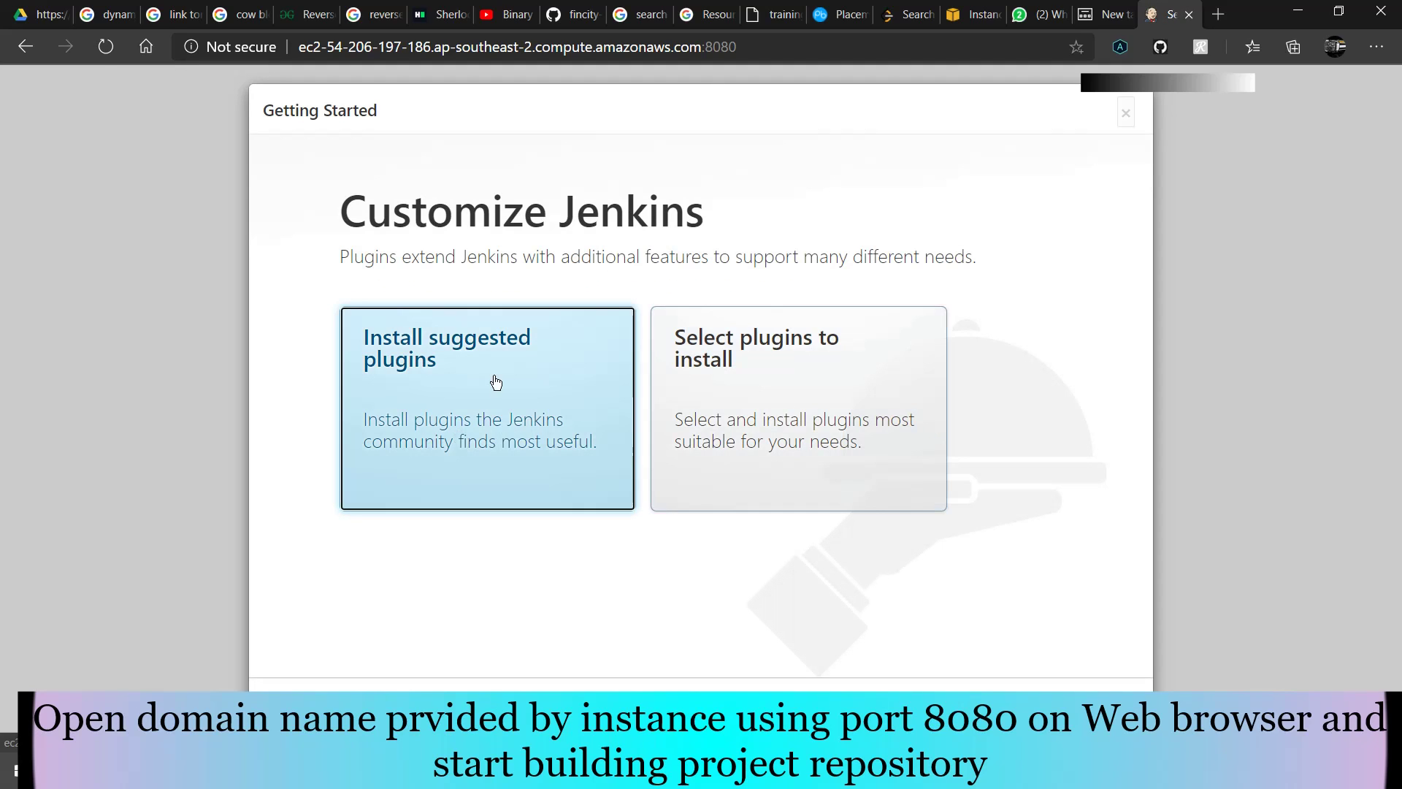
{"action": "left_click", "coordinate": [442, 356]}
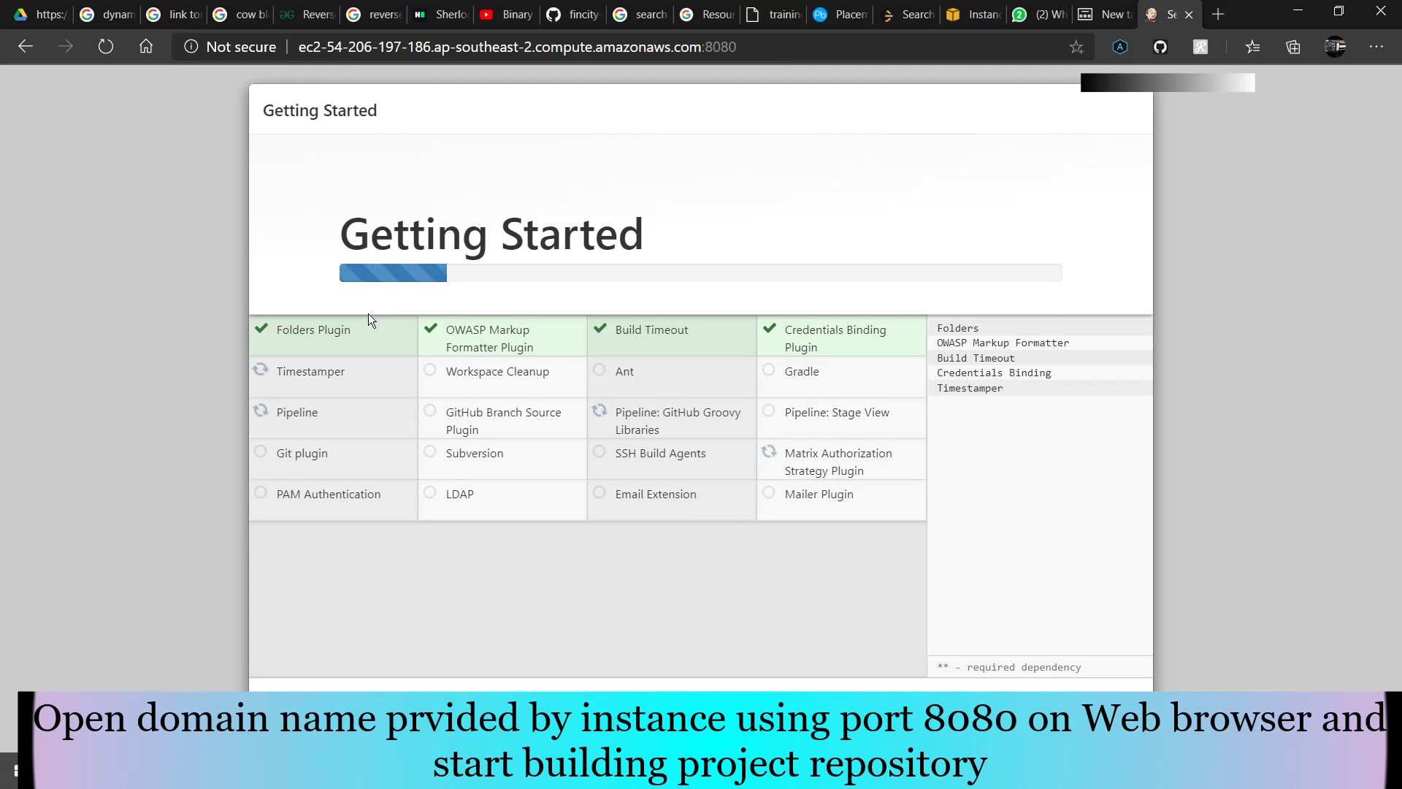
Print the private key file /root/.ssh/id_rsa with cat in the container's shell and copy the private key
{"action": "key", "text": "alt+Tab"}
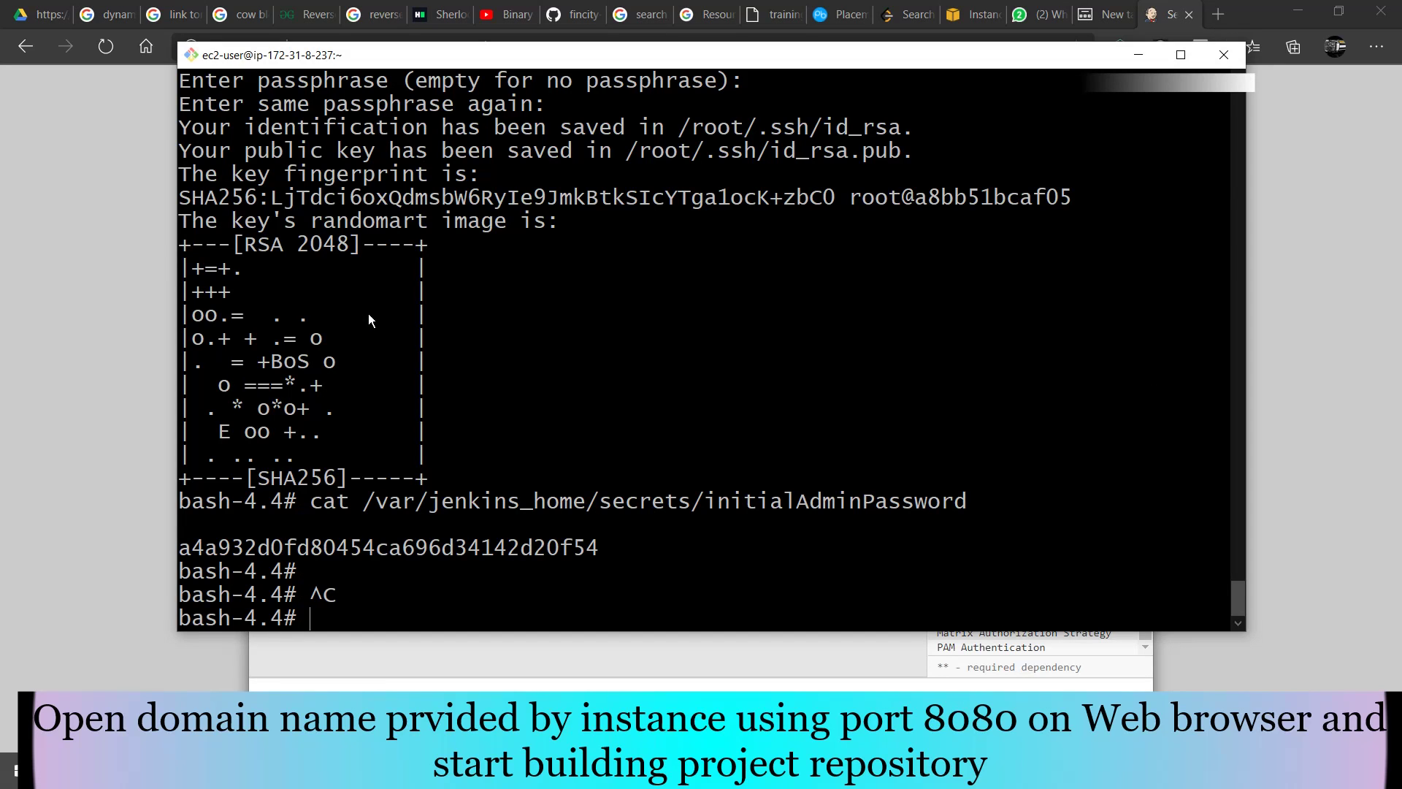
{"action": "type", "text": "cat"}
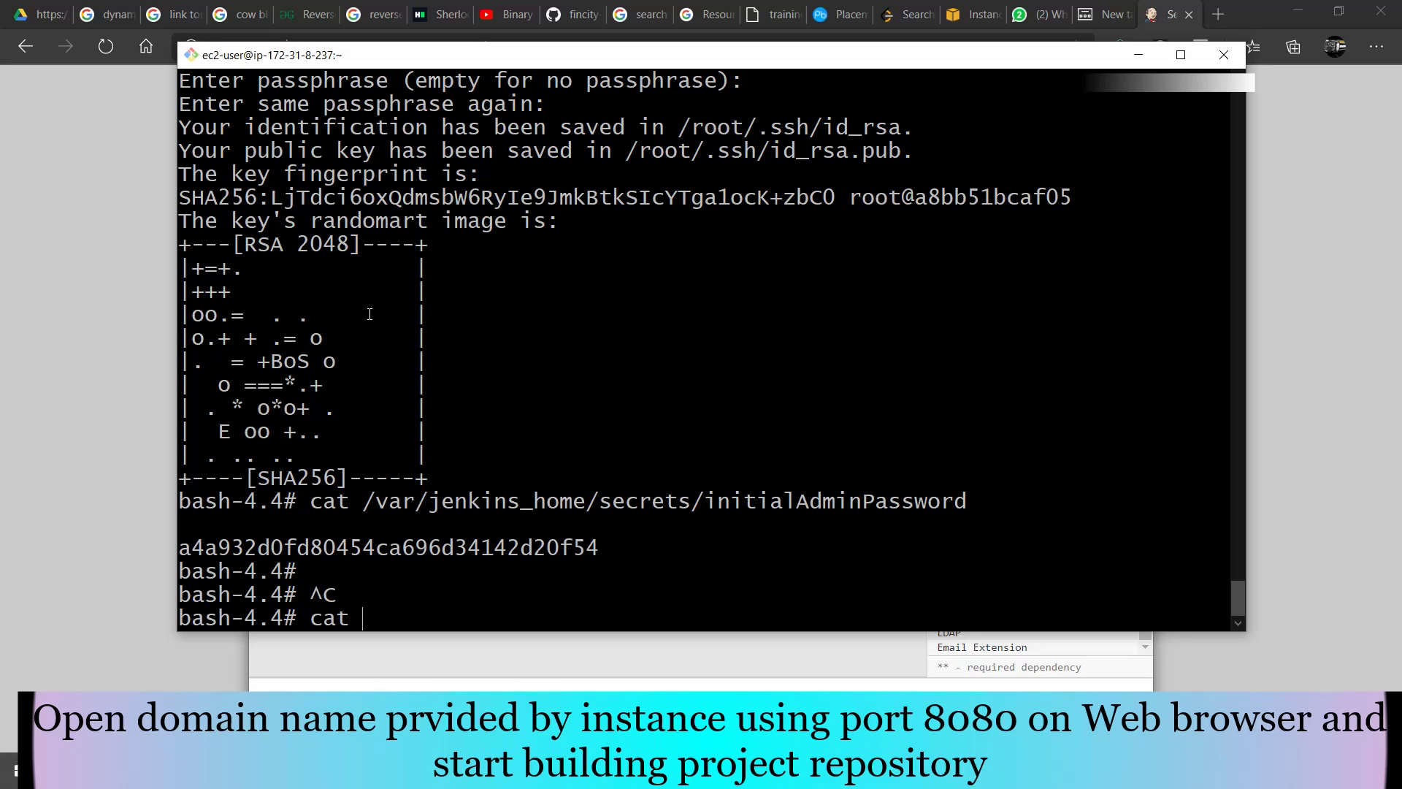
{"action": "type", "text": " /root/"}
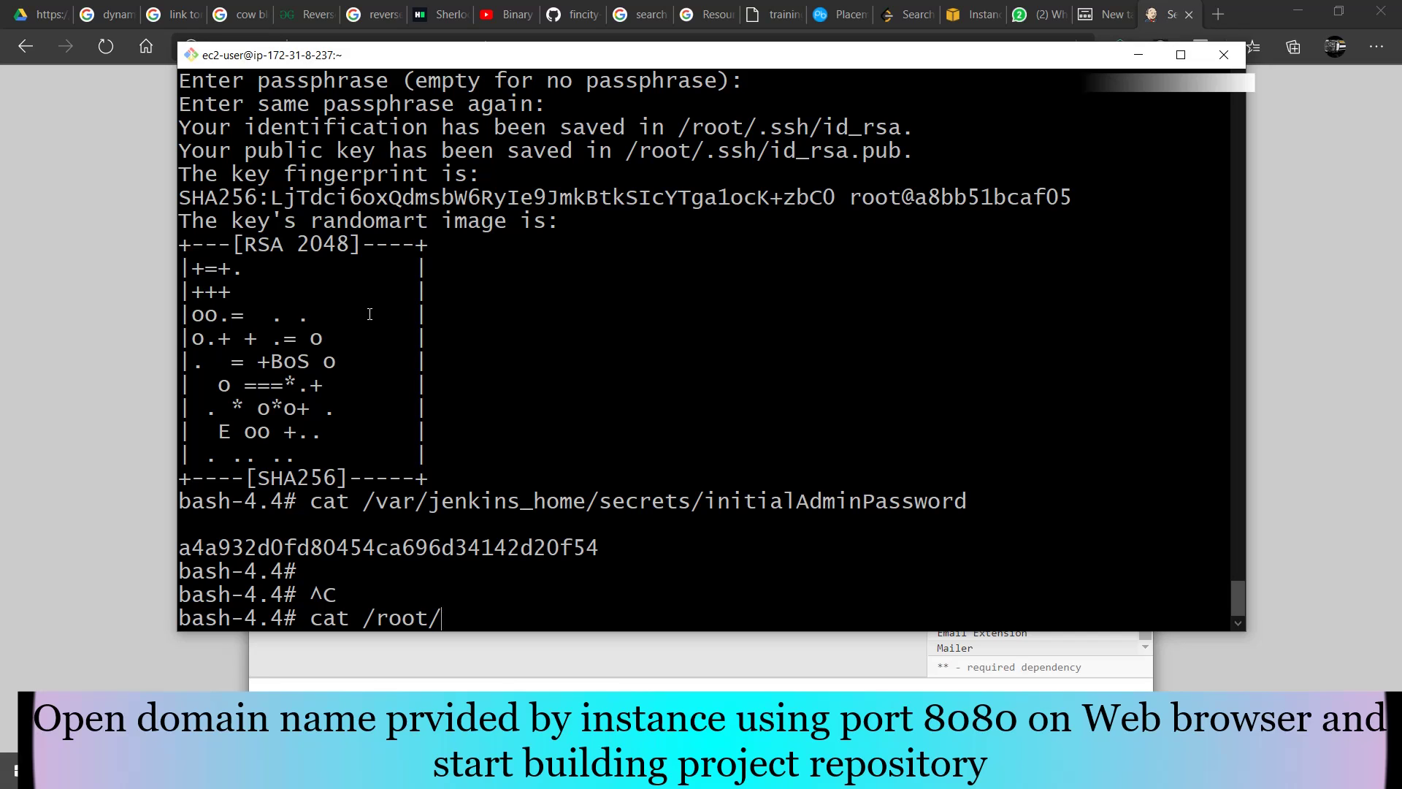
{"action": "type", "text": ".sshid_/rsa"}
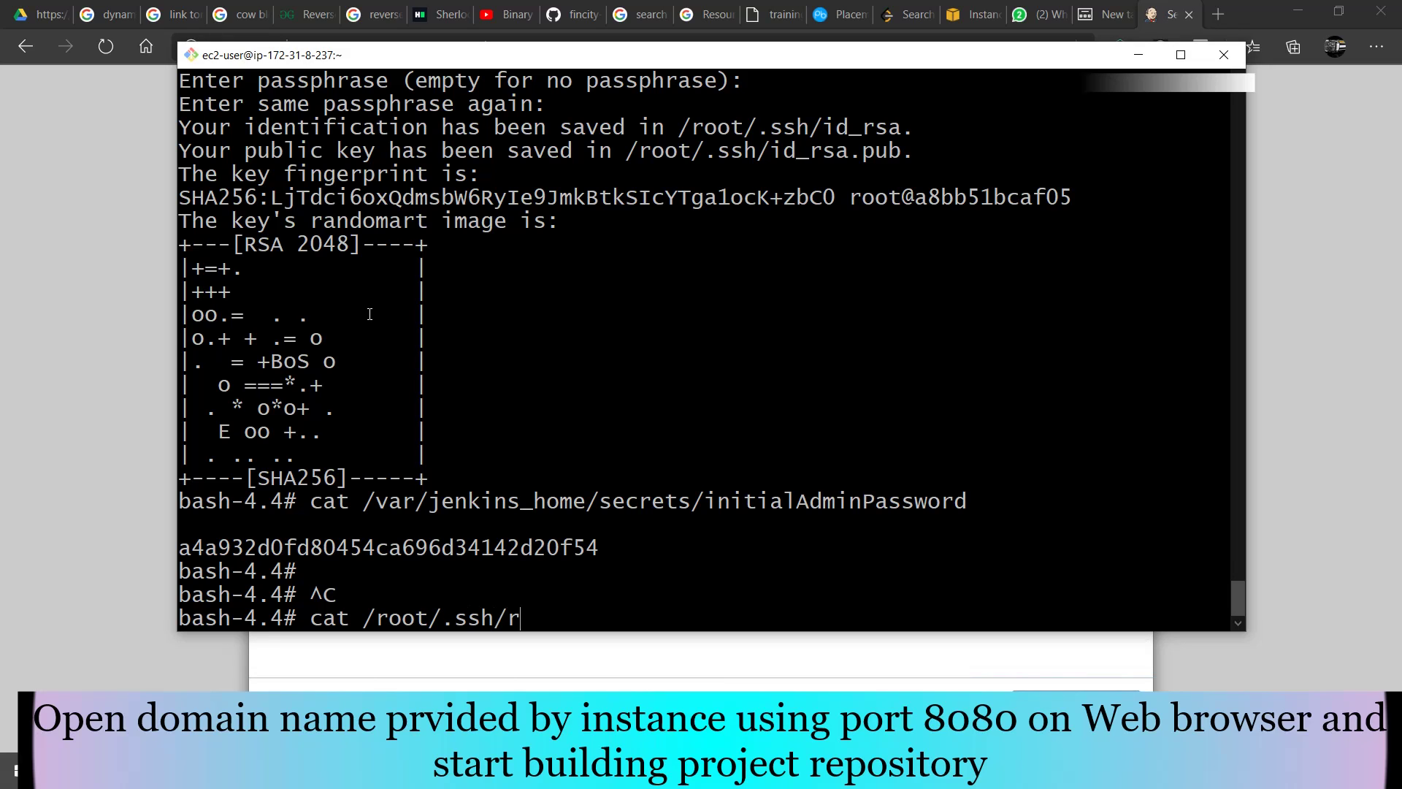
{"action": "key", "text": "Return"}
{"action": "key", "text": "Up"}
{"action": "key", "text": "Left"}
{"action": "key", "text": "Left"}
{"action": "key", "text": "Left"}
{"action": "key", "text": "BackSpace"}
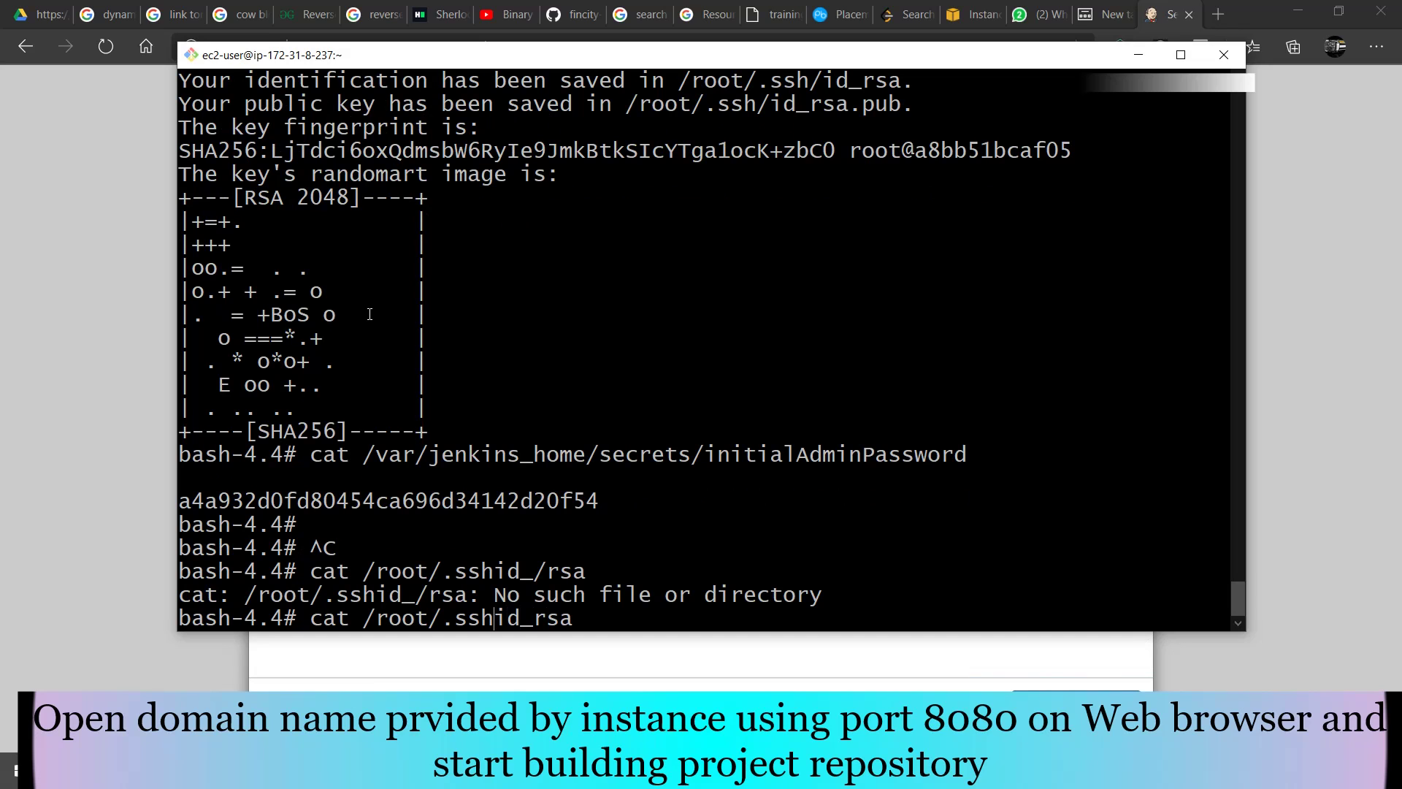
{"action": "type", "text": "/"}
{"action": "key", "text": "Return"}
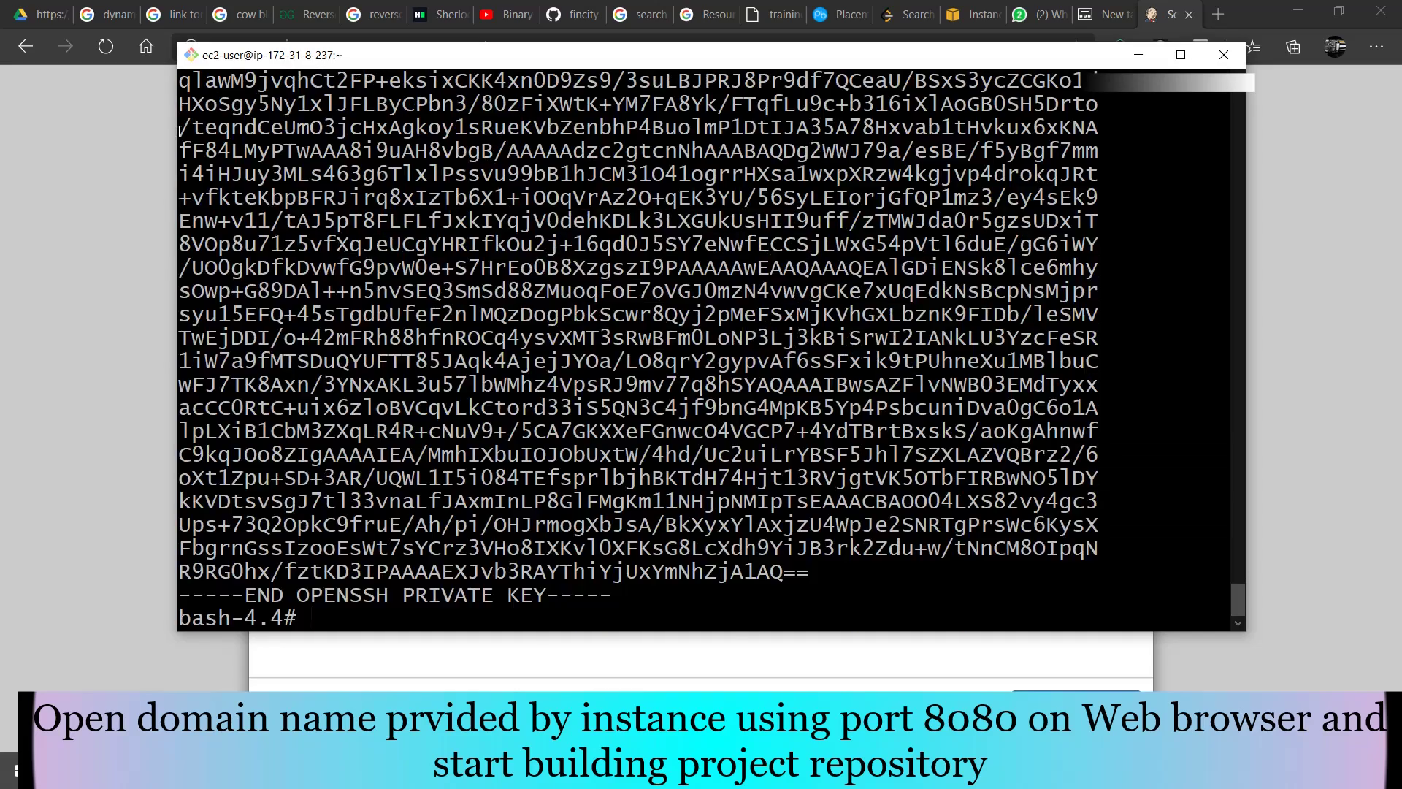
{"action": "key", "text": "ctrl+c"}
Back in the browser, finish the Jenkins setup without creating an admin user, keeping the proposed Jenkins URL, and start using Jenkins
{"action": "key", "text": "alt+Tab"}
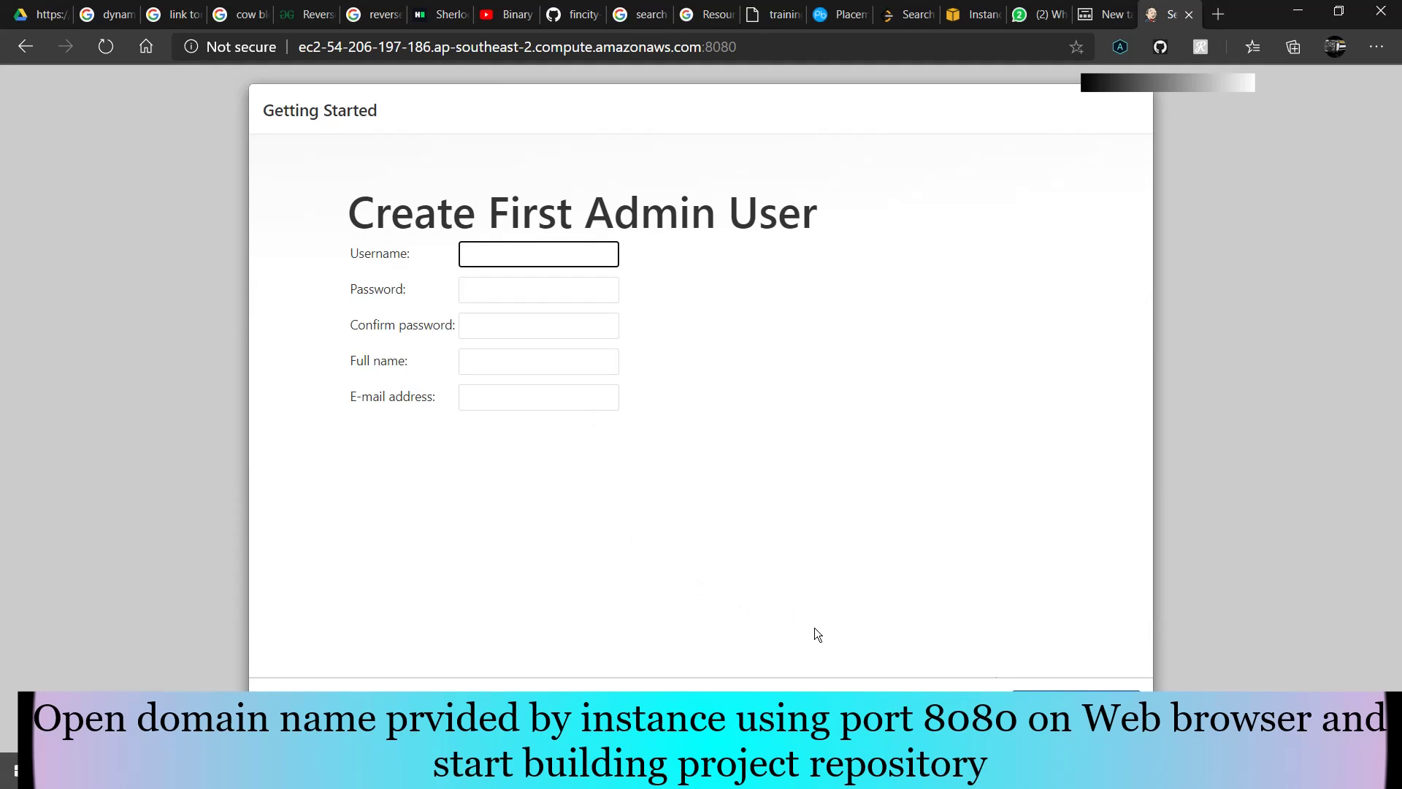
{"action": "left_click", "coordinate": [1076, 702]}
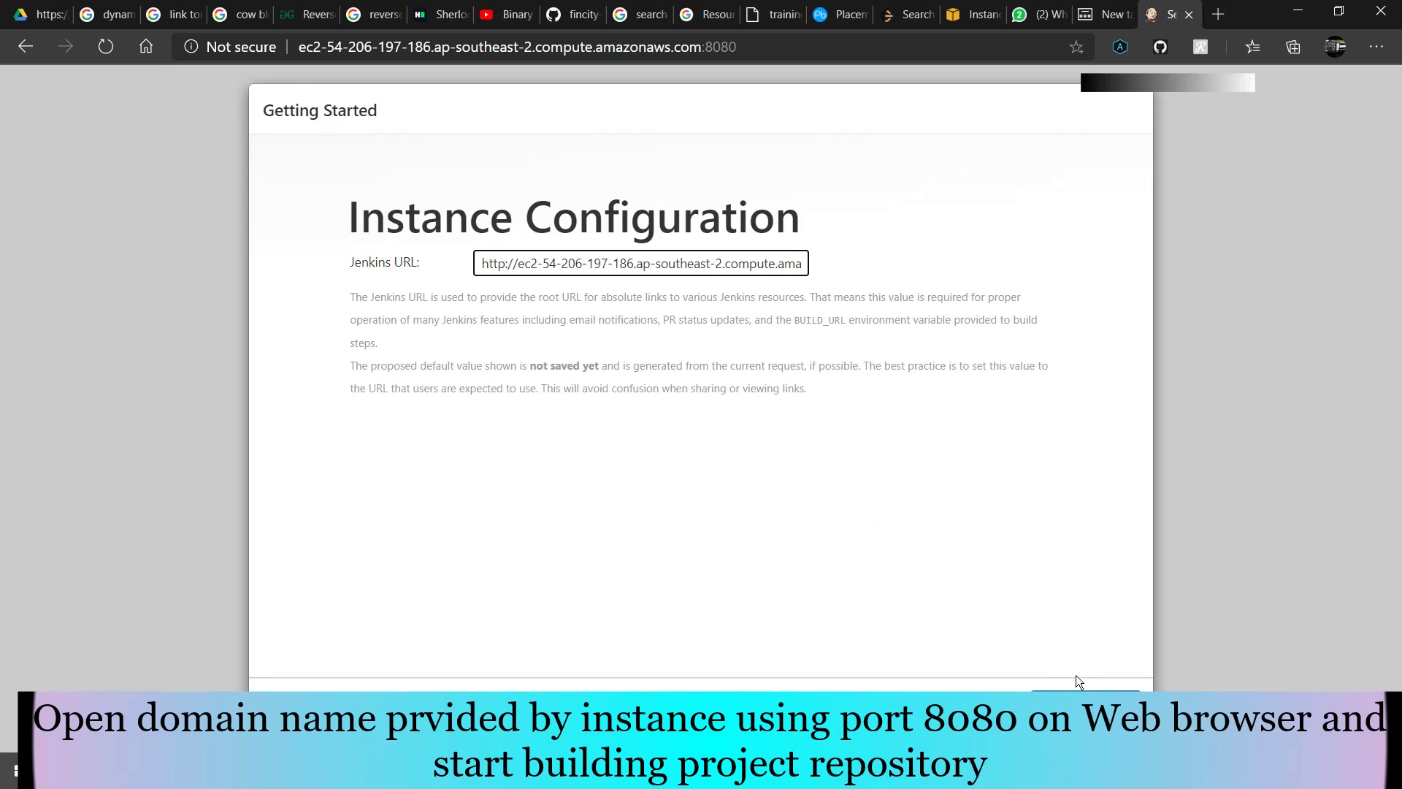
{"action": "left_click", "coordinate": [1080, 705]}
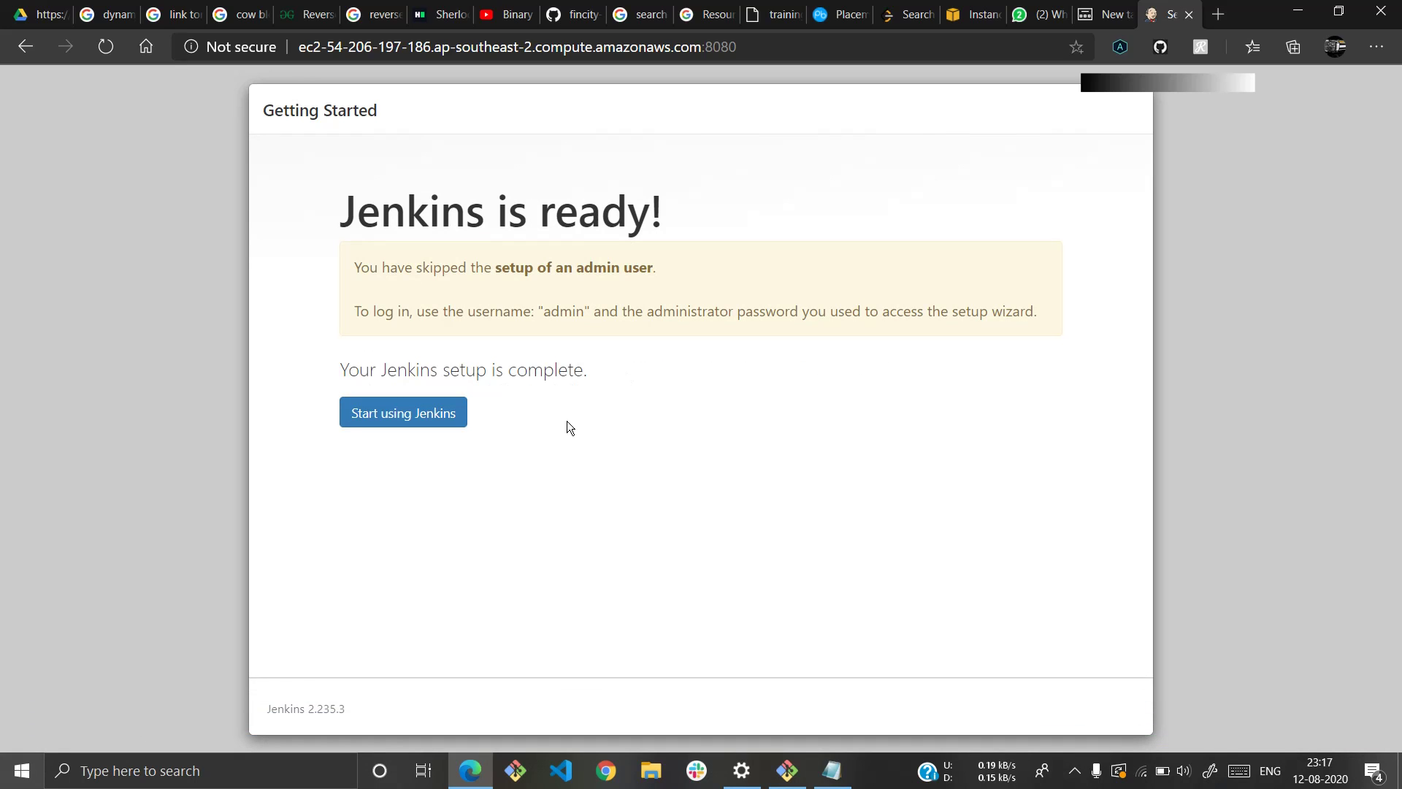
{"action": "left_click", "coordinate": [386, 414]}
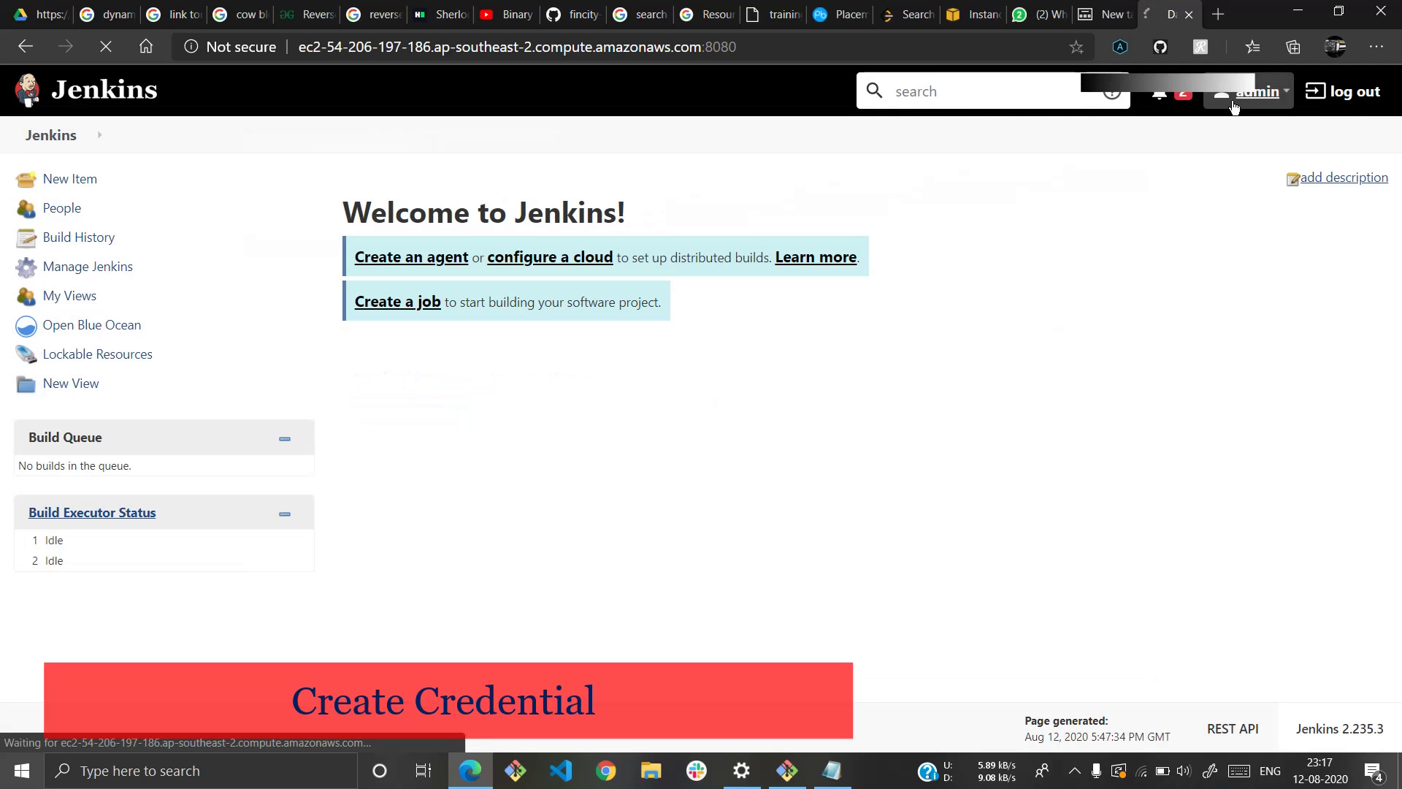
Open the Global credentials (unrestricted) domain in the admin user's own credential store
{"action": "left_click", "coordinate": [1252, 92]}
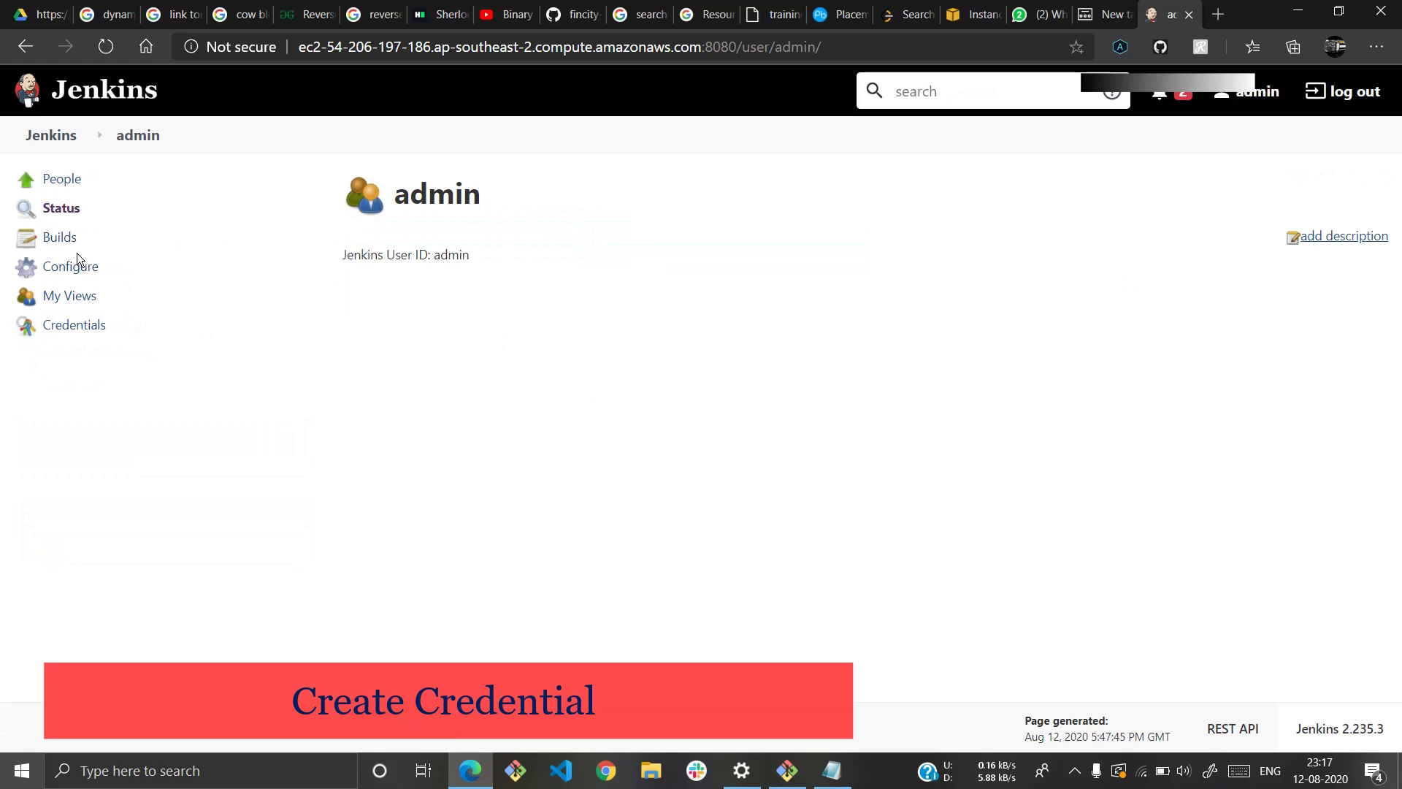
{"action": "left_click", "coordinate": [66, 326]}
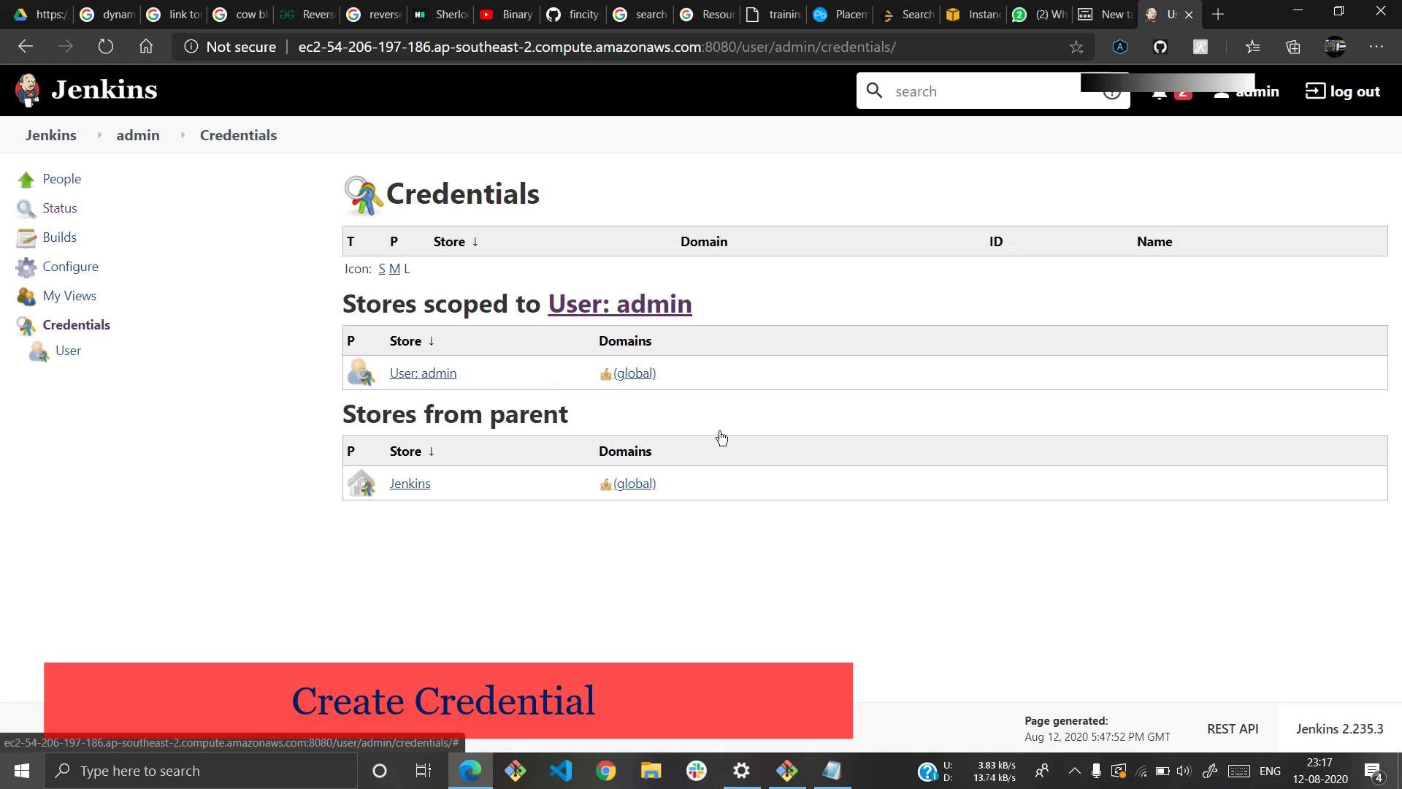
{"action": "left_click", "coordinate": [438, 375]}
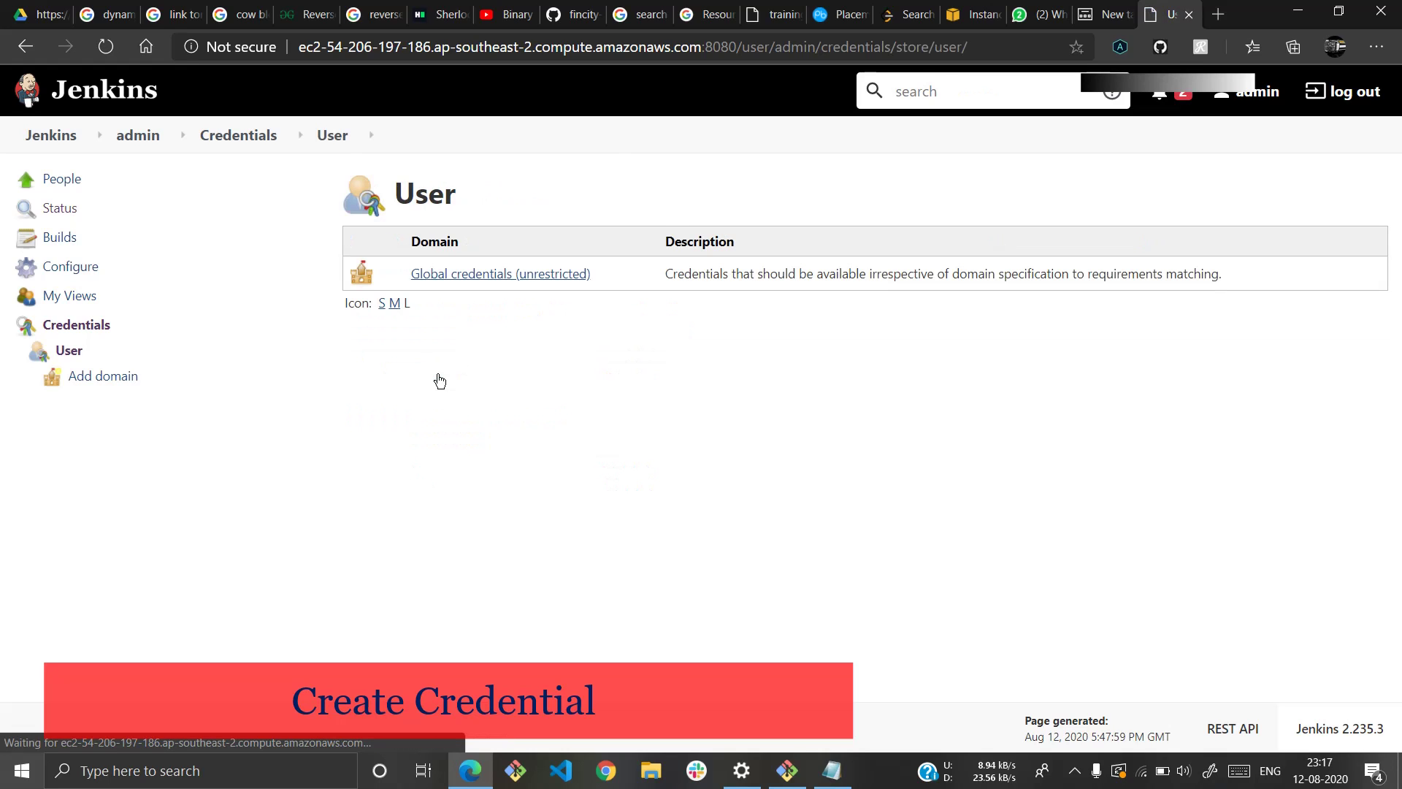
{"action": "left_click", "coordinate": [497, 280]}
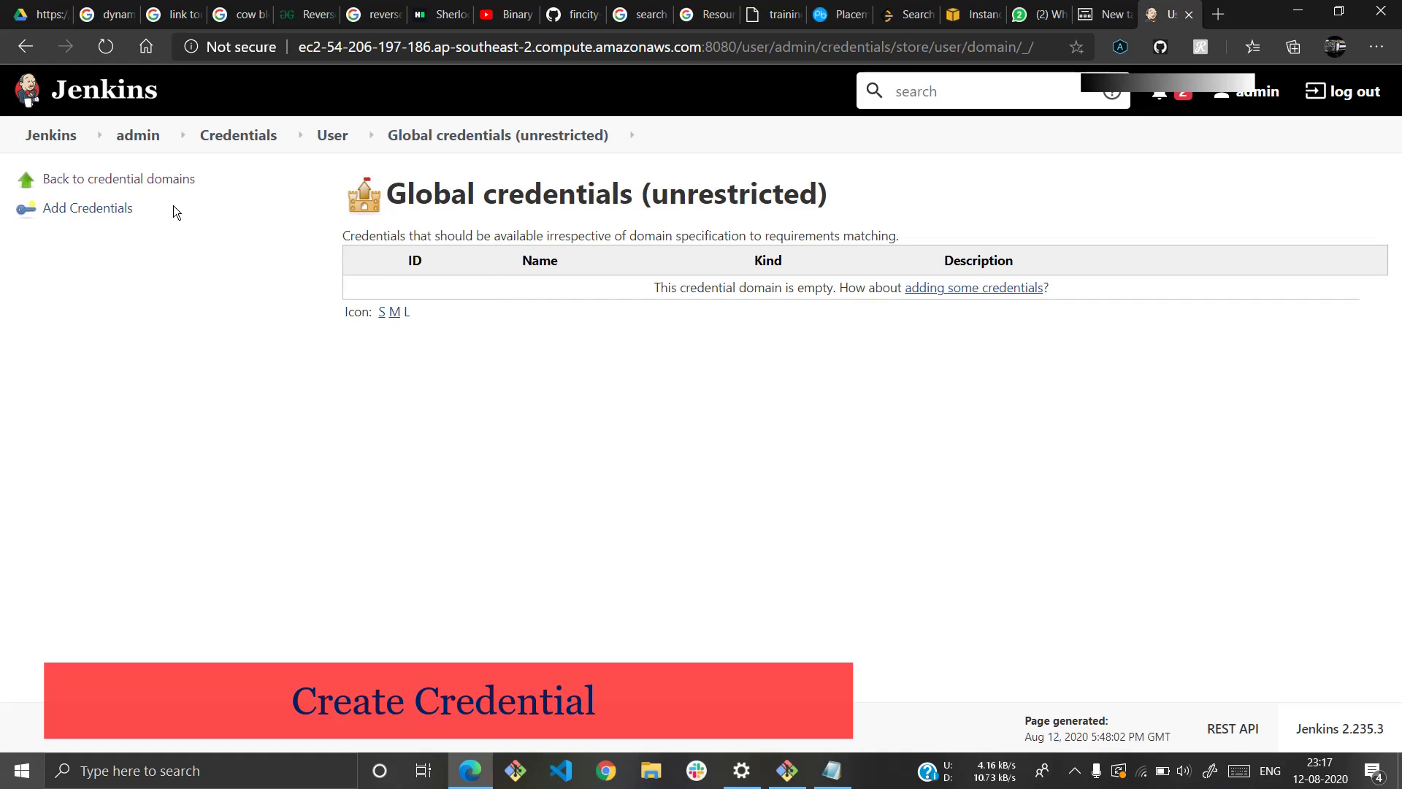
Add a credential of kind SSH Username with private key, choosing to enter the key directly and pasting the copied private key
{"action": "left_click", "coordinate": [68, 211]}
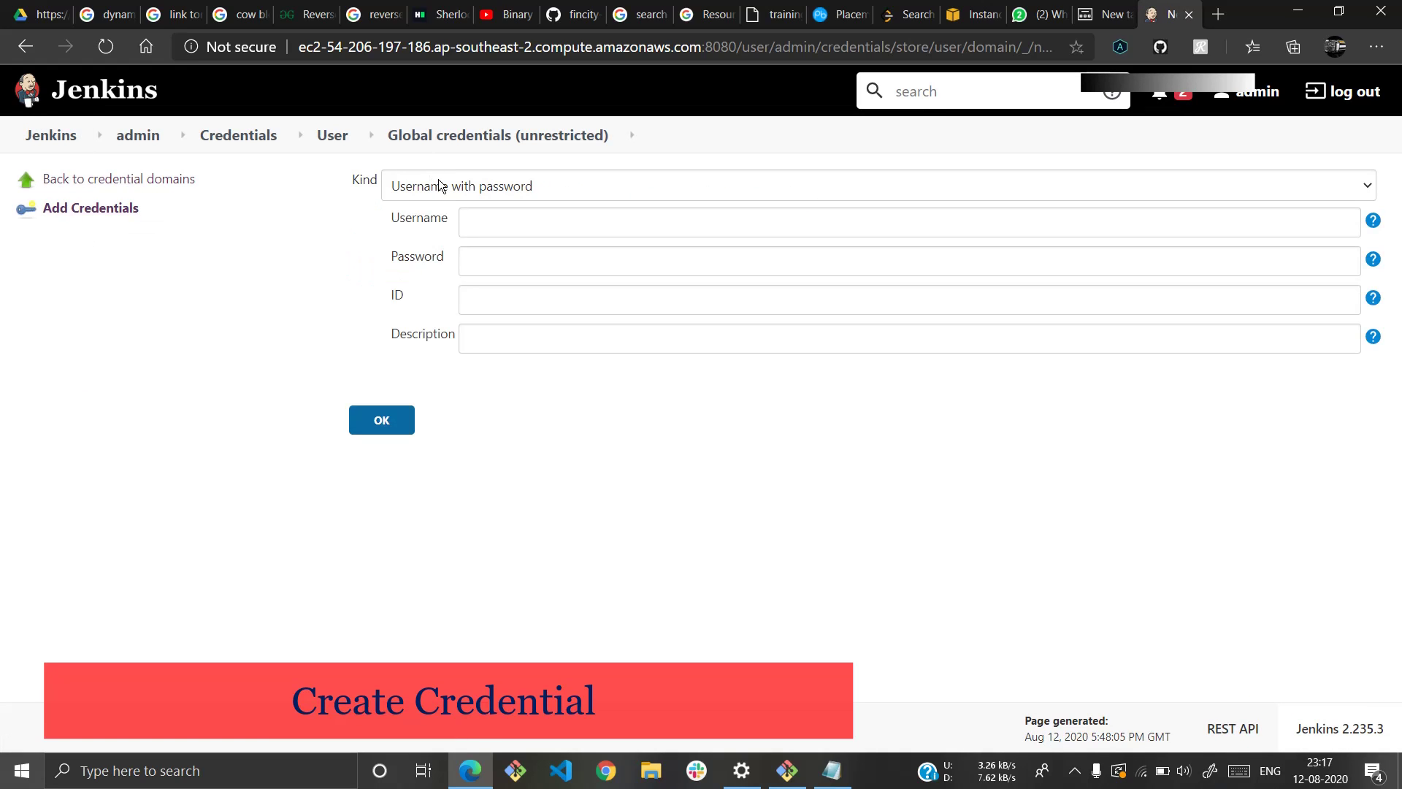
{"action": "left_click", "coordinate": [440, 184]}
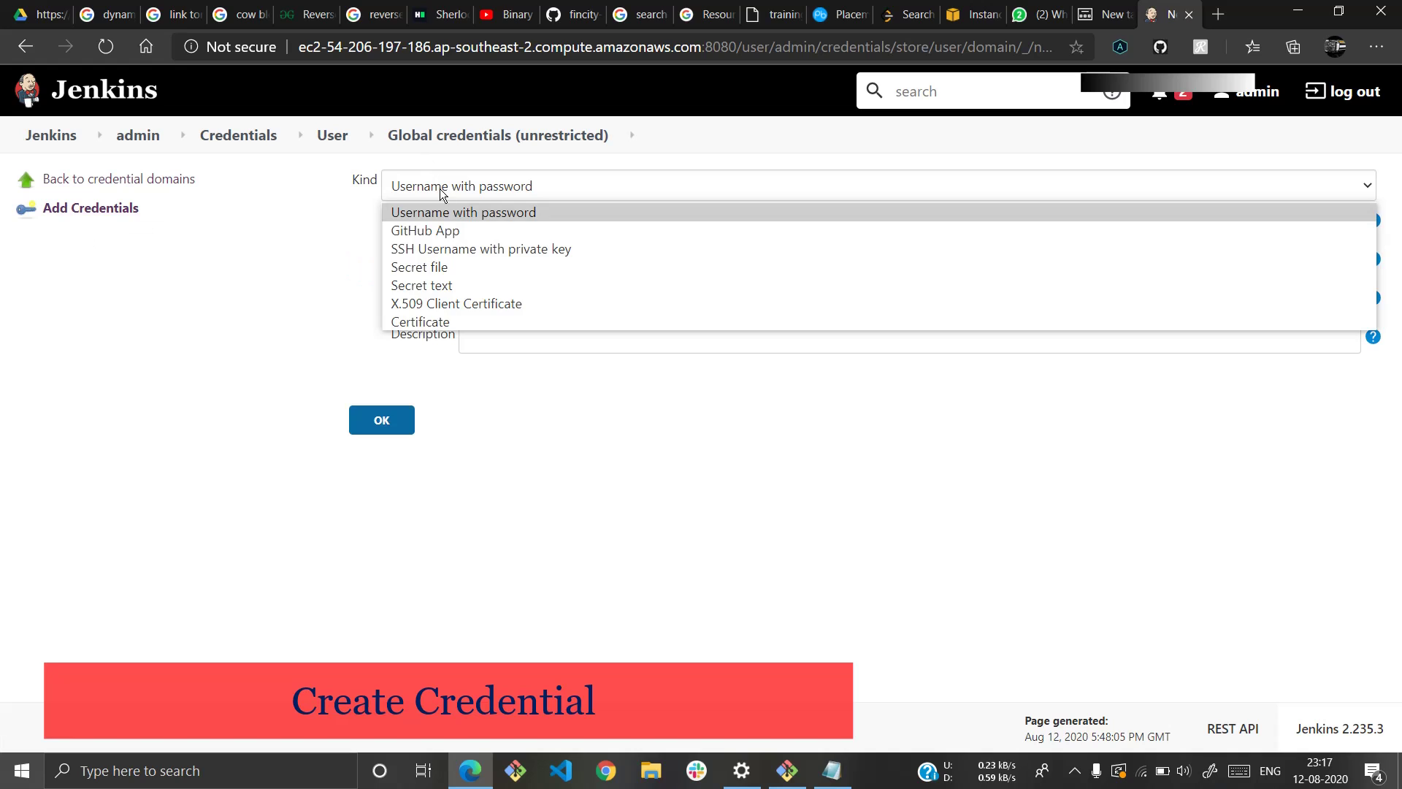
{"action": "left_click", "coordinate": [449, 249]}
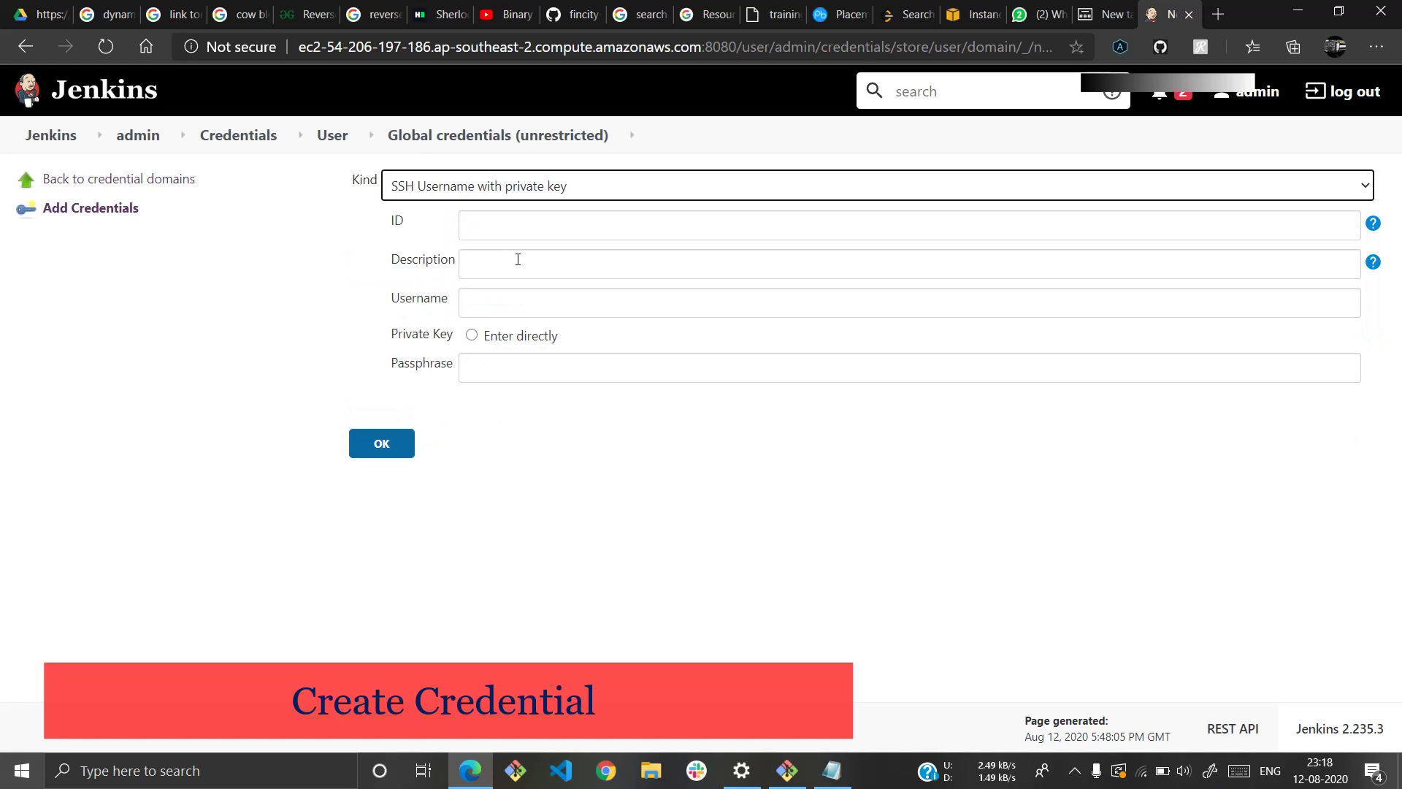
{"action": "left_click", "coordinate": [472, 336]}
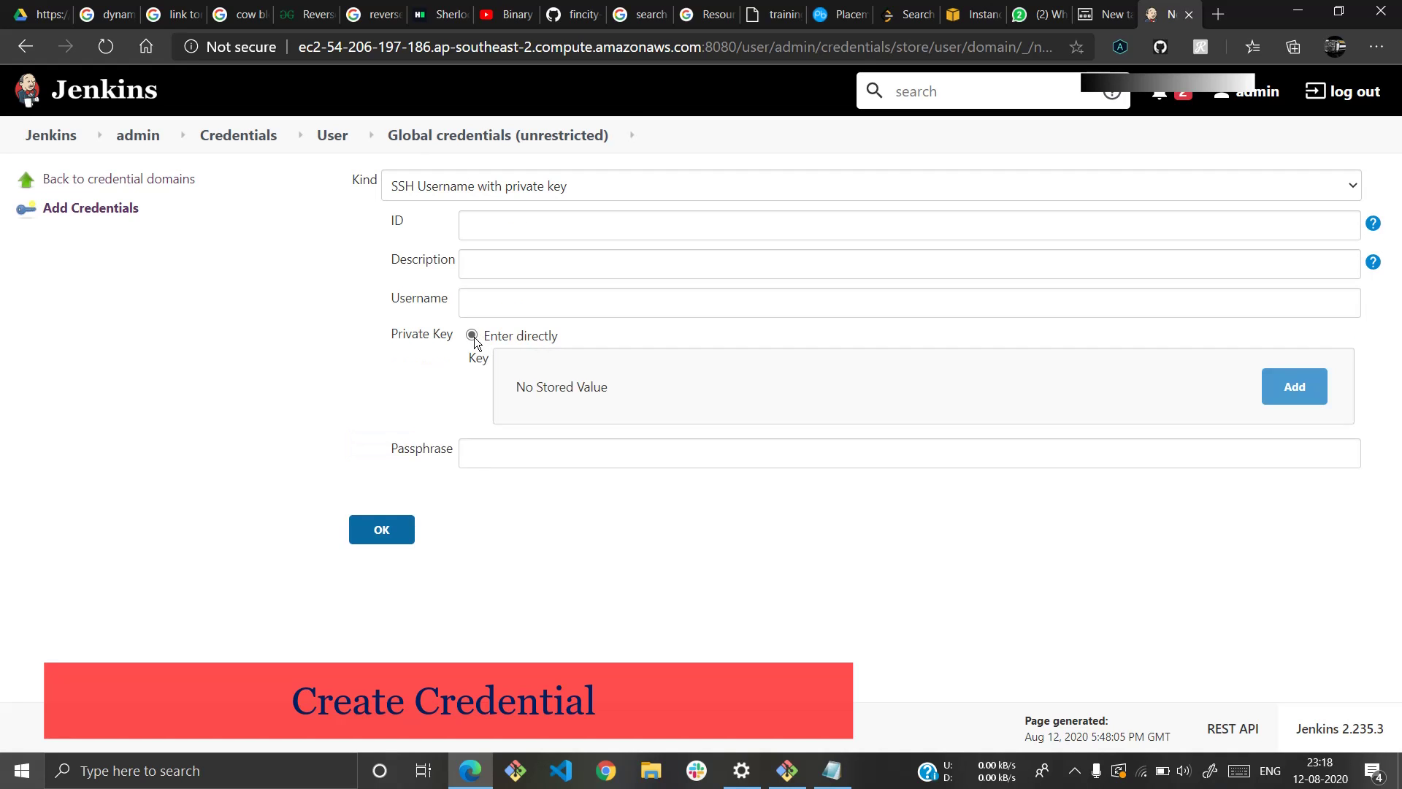
{"action": "left_click", "coordinate": [1266, 382]}
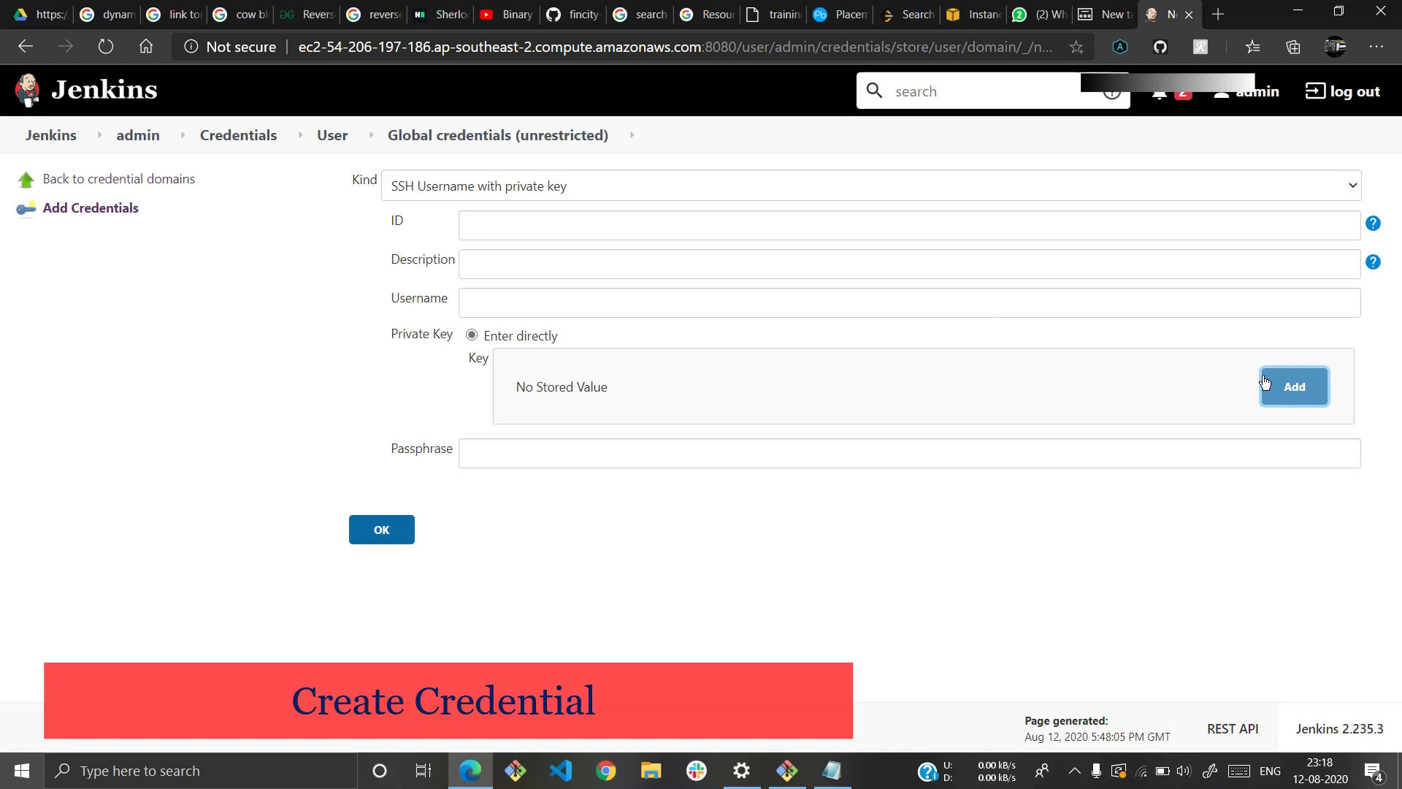
{"action": "left_click", "coordinate": [717, 447]}
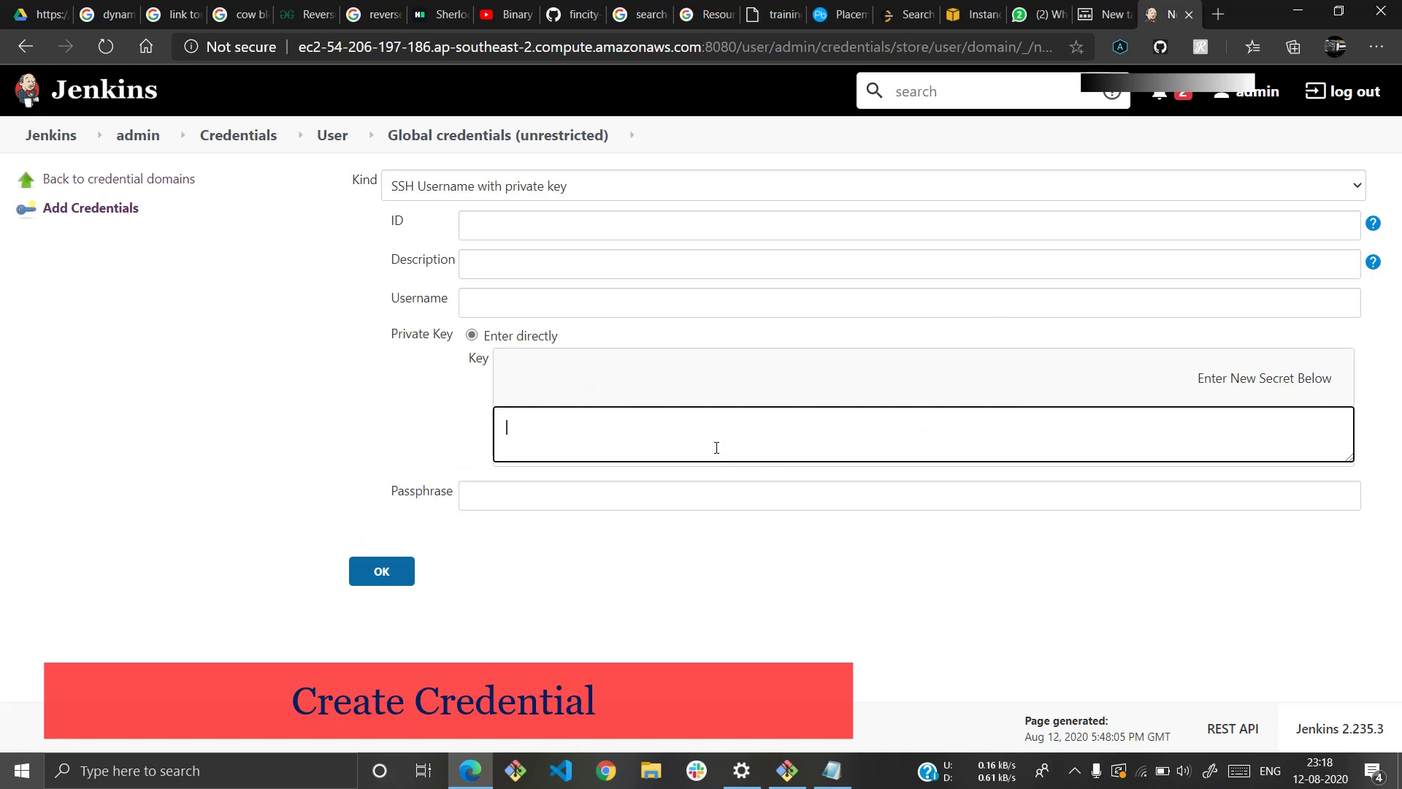
{"action": "key", "text": "ctrl+v"}
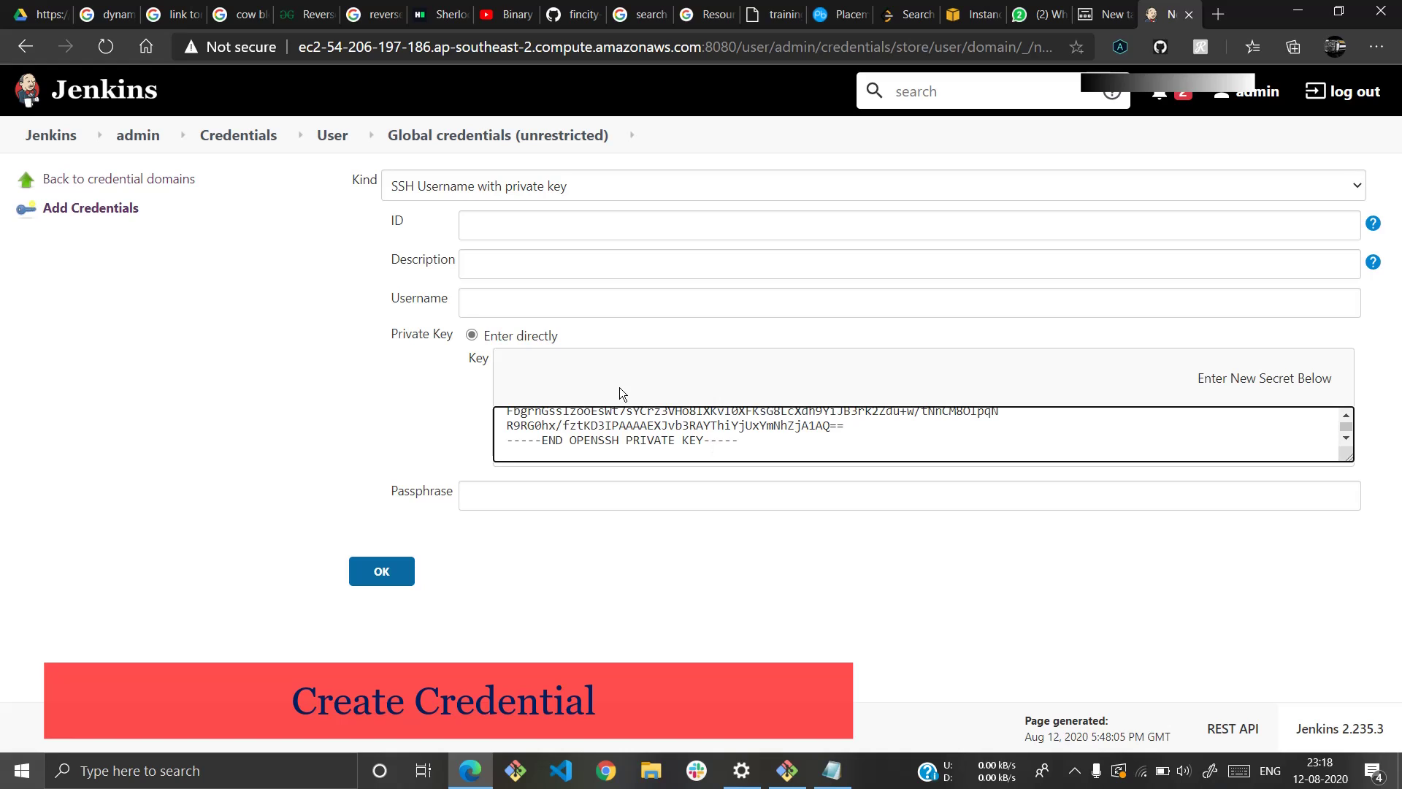
Save the SSH credential with the username jenkins and return to the Jenkins dashboard
{"action": "left_click", "coordinate": [543, 306]}
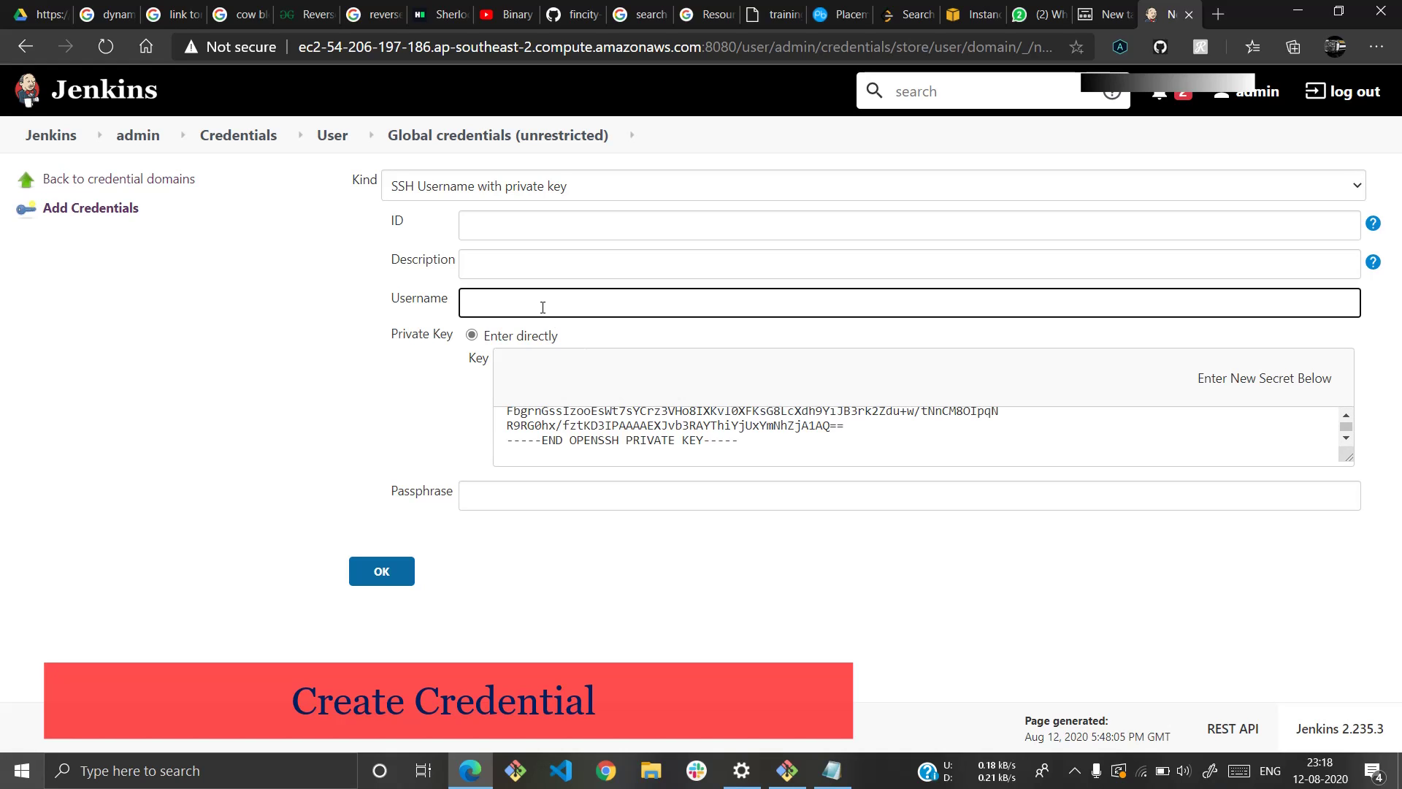
{"action": "type", "text": "jenkins"}
{"action": "left_click", "coordinate": [404, 574]}
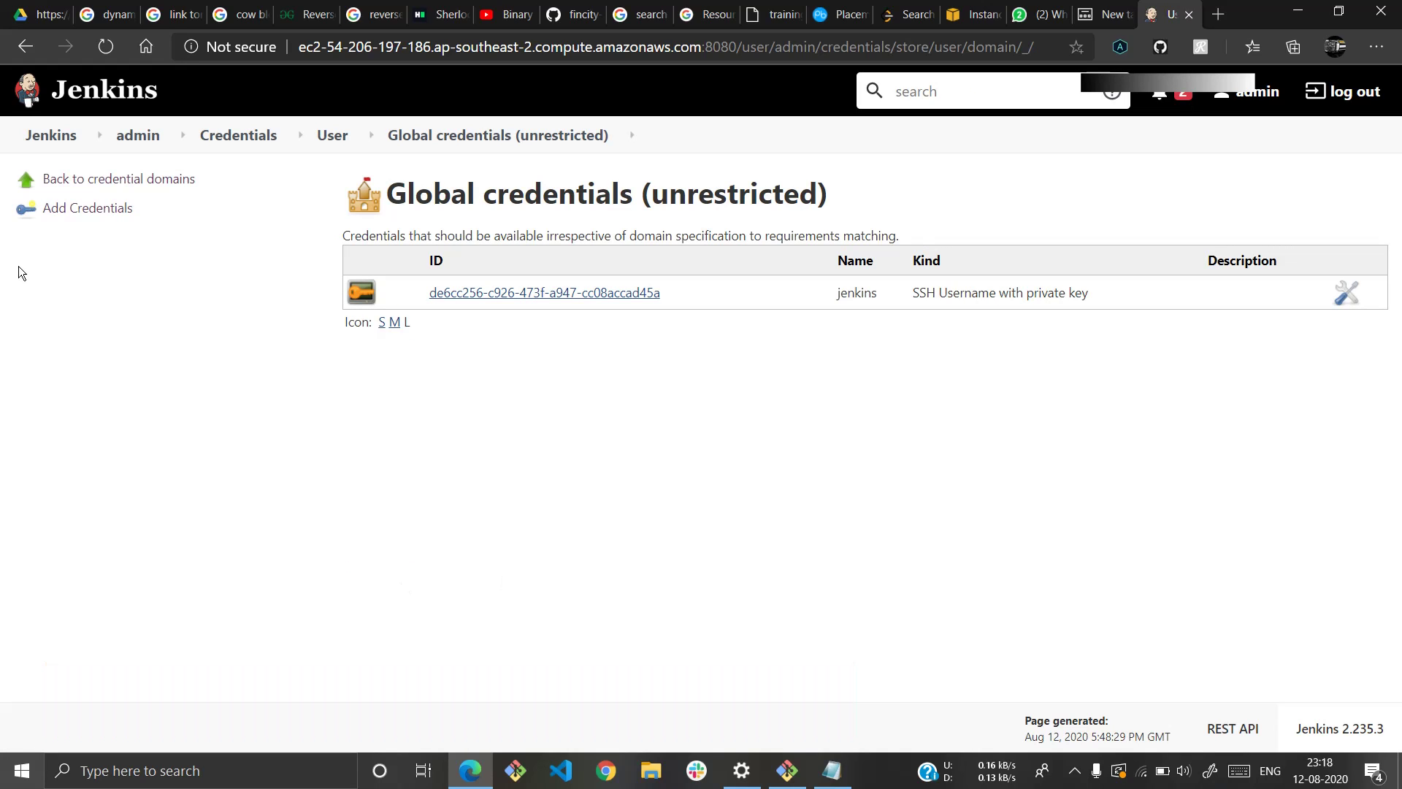
{"action": "left_click", "coordinate": [45, 180]}
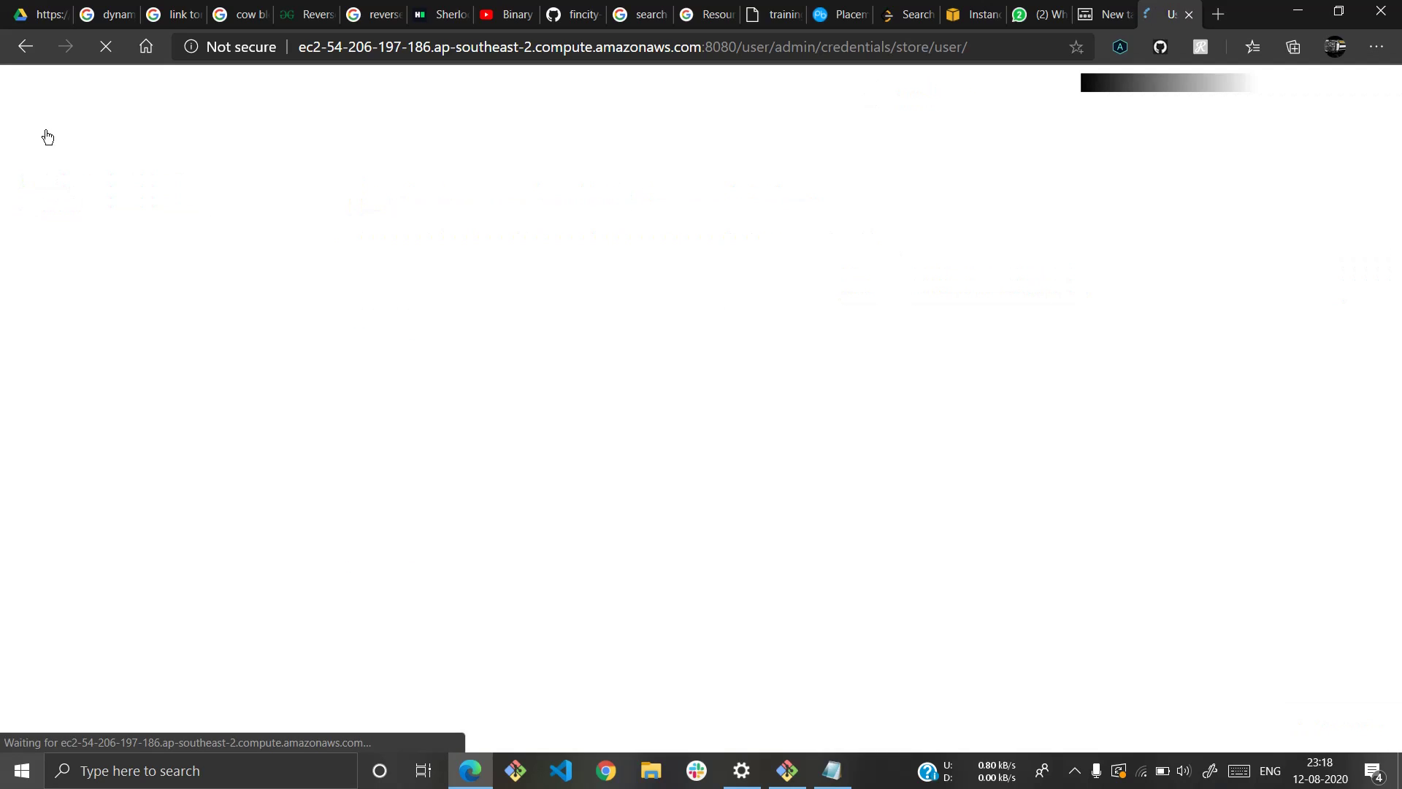
{"action": "left_click", "coordinate": [45, 135]}
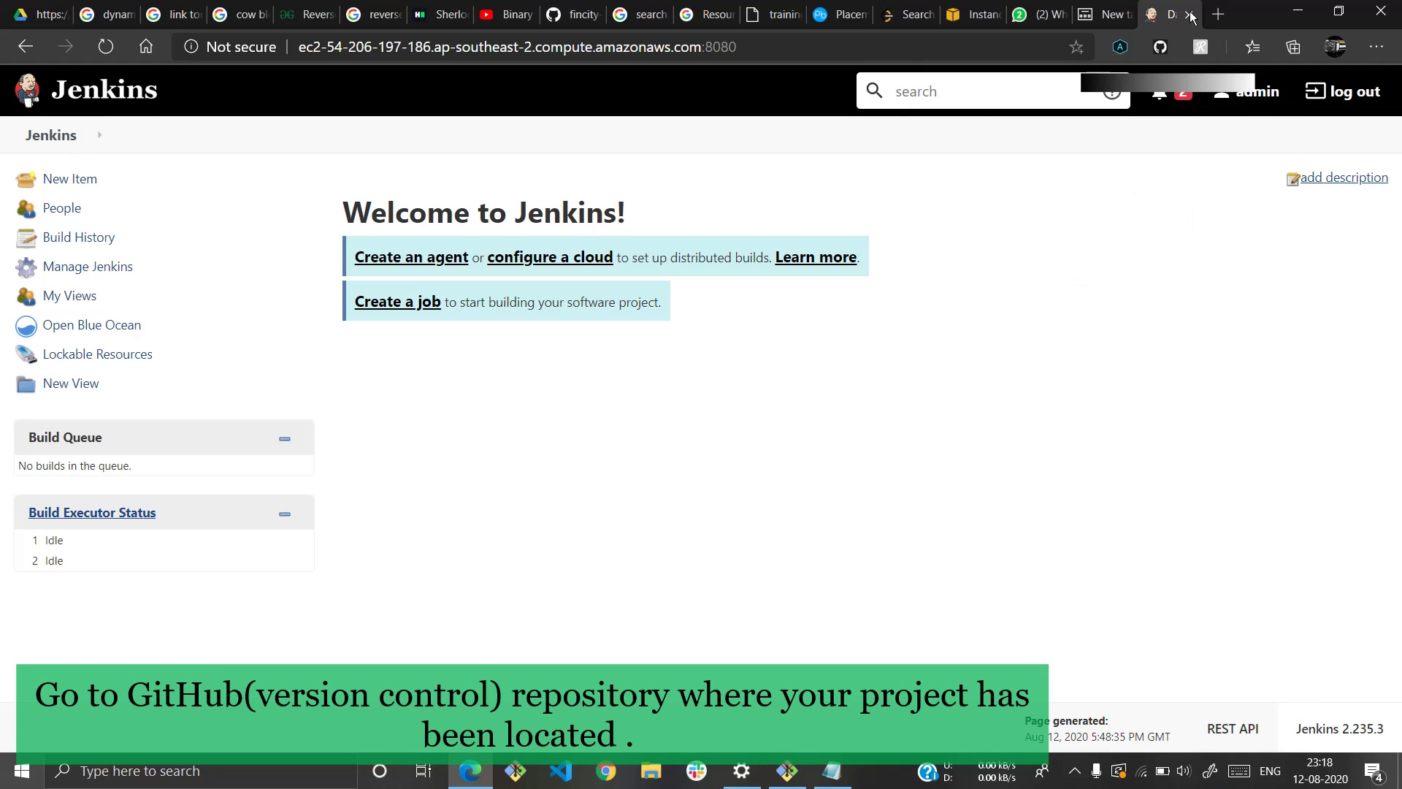
Open GitHub in a new browser tab and open the SuperDrive repository from the account's own repository list
{"action": "left_click", "coordinate": [1216, 12]}
{"action": "type", "text": "git"}
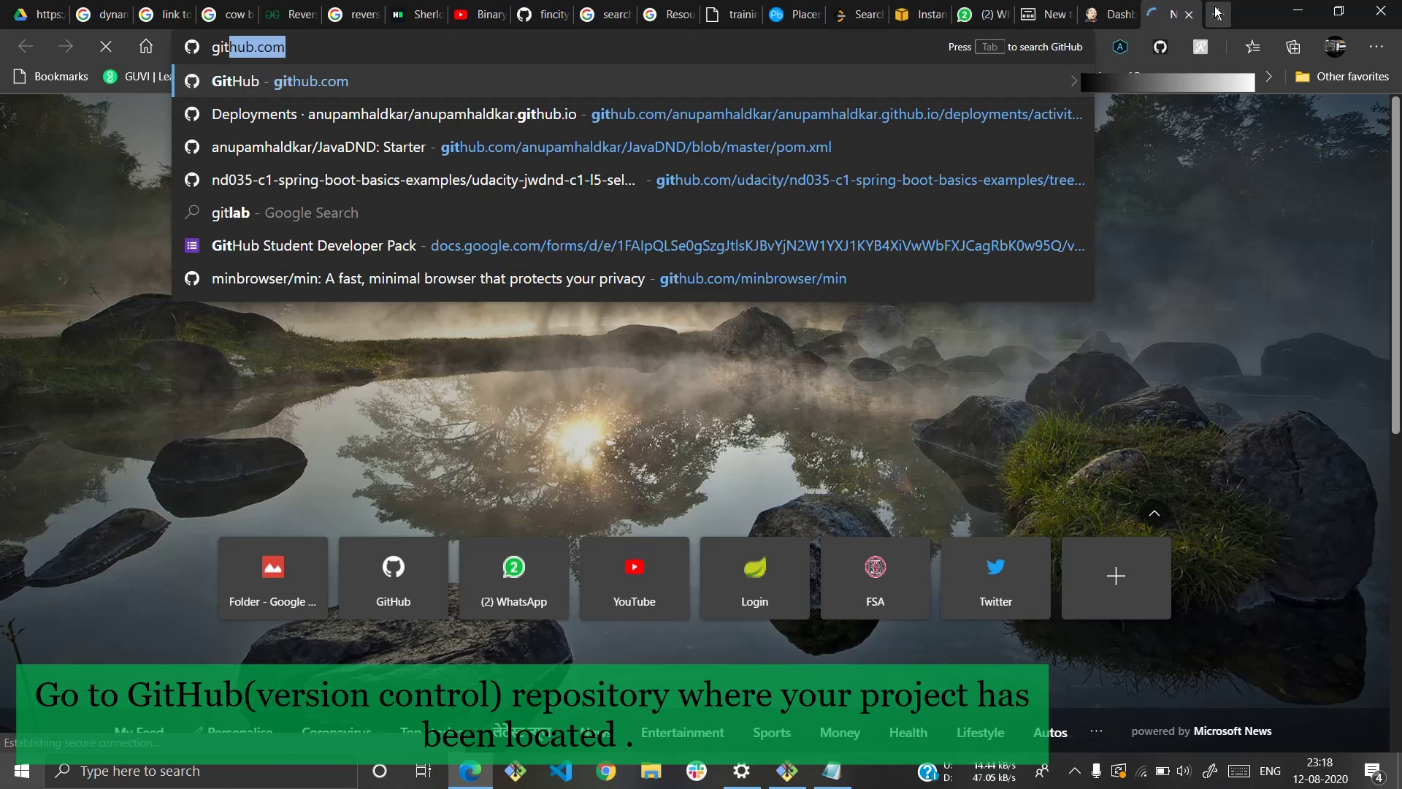
{"action": "key", "text": "Return"}
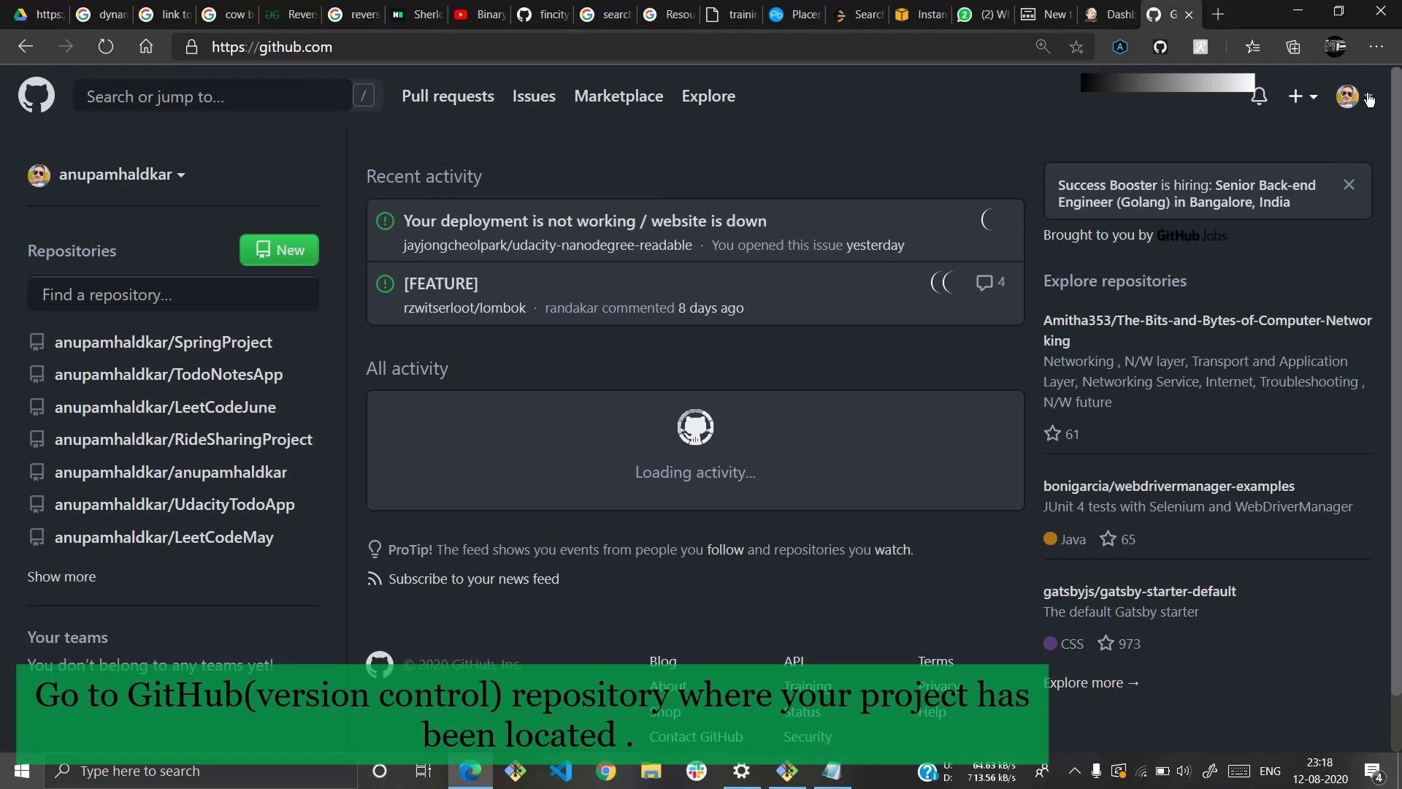
{"action": "left_click", "coordinate": [1368, 100]}
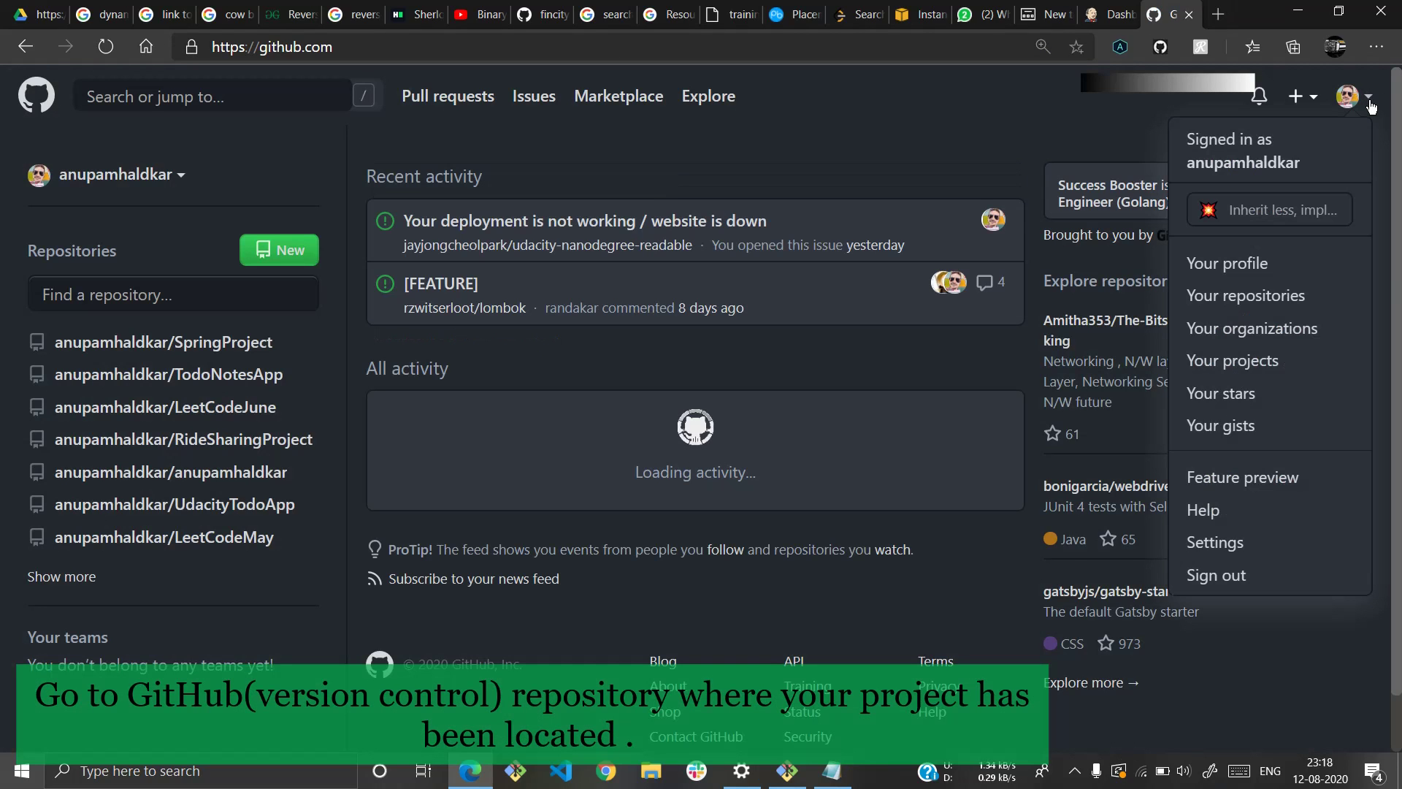
{"action": "left_click", "coordinate": [1254, 296]}
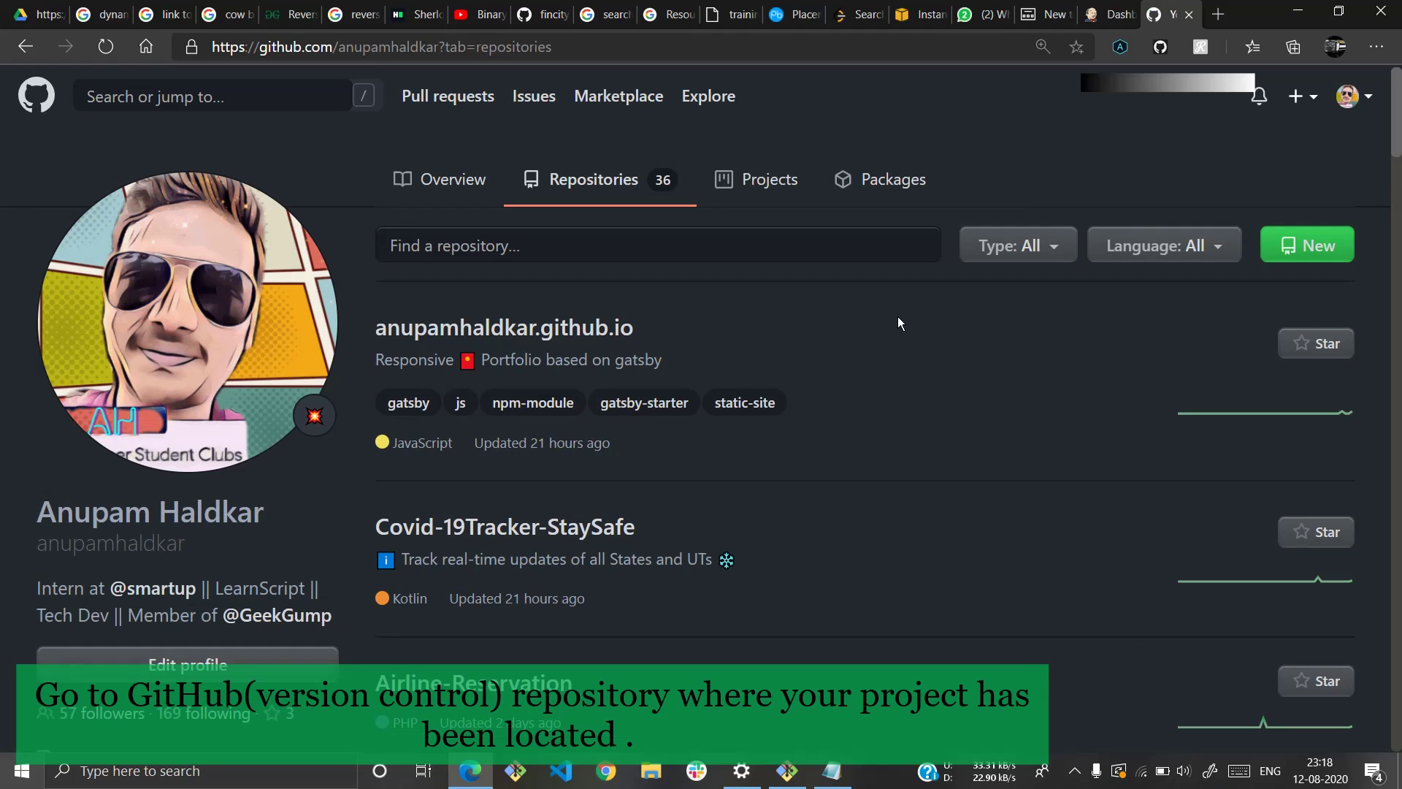
{"action": "scroll", "coordinate": [898, 323], "scroll_direction": "down", "scroll_amount": 8}
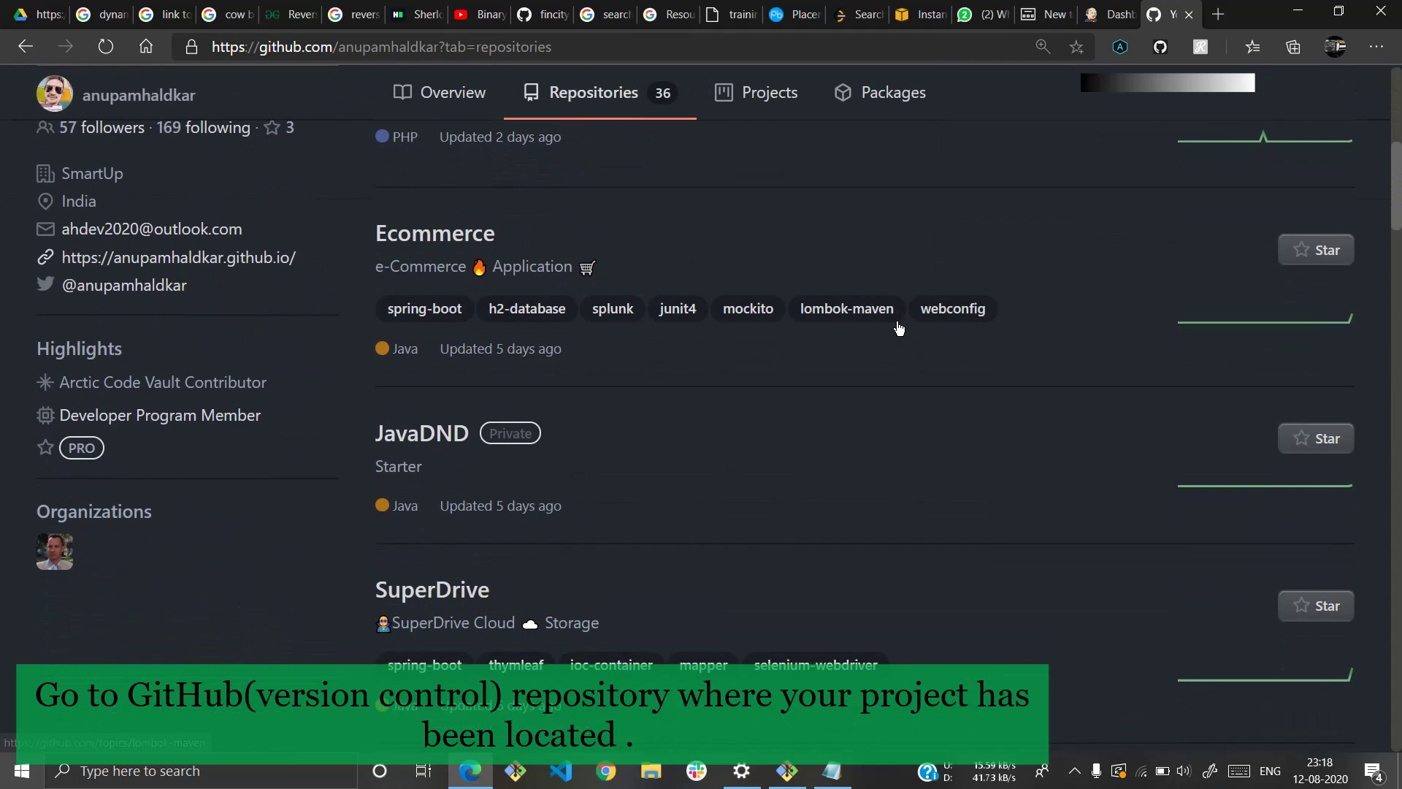
{"action": "scroll", "coordinate": [898, 325], "scroll_direction": "up", "scroll_amount": 1}
{"action": "scroll", "coordinate": [898, 325], "scroll_direction": "down", "scroll_amount": 2}
{"action": "left_click", "coordinate": [446, 568]}
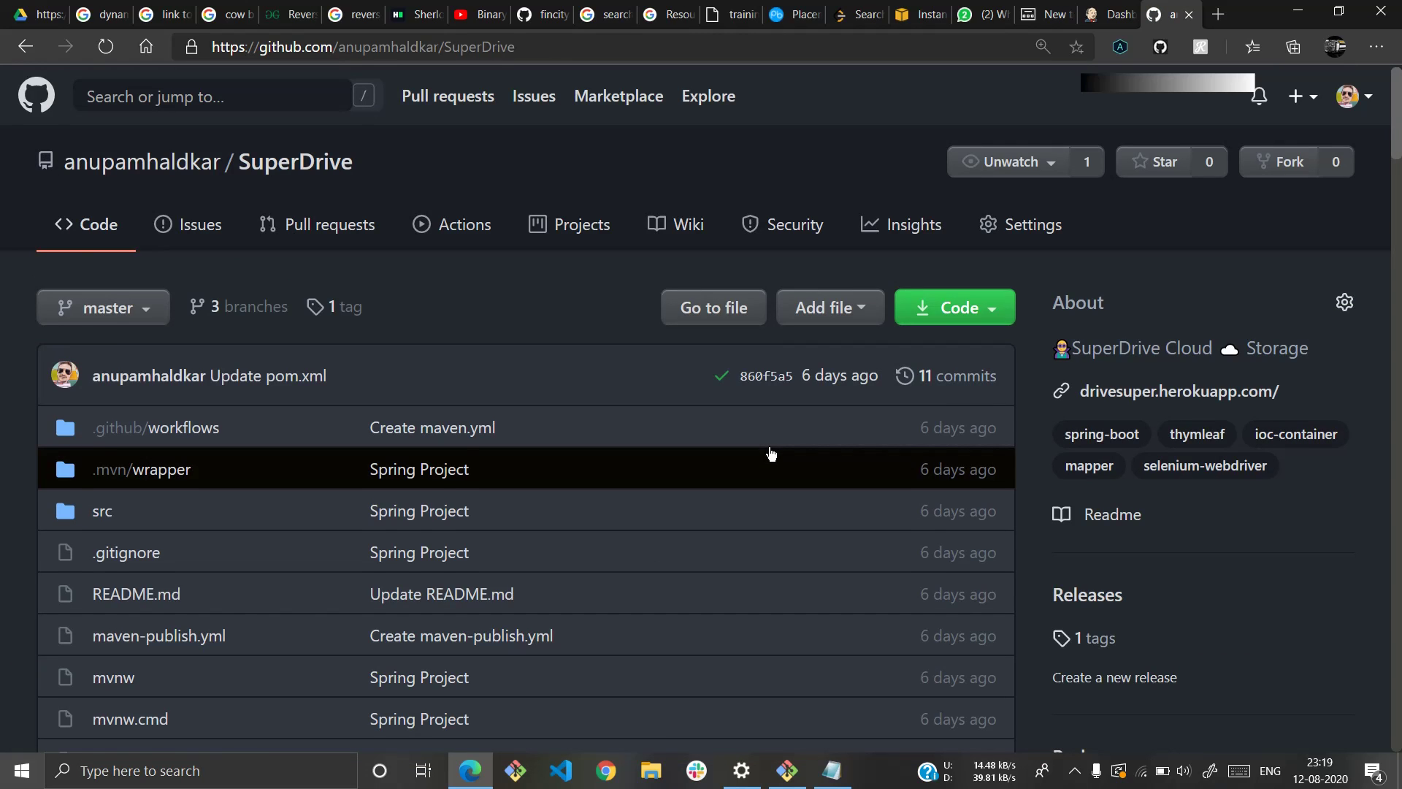
In the SuperDrive repository's settings, start a new deploy key with the title jenkins
{"action": "scroll", "coordinate": [772, 453], "scroll_direction": "down", "scroll_amount": 2}
{"action": "scroll", "coordinate": [772, 453], "scroll_direction": "up", "scroll_amount": 3}
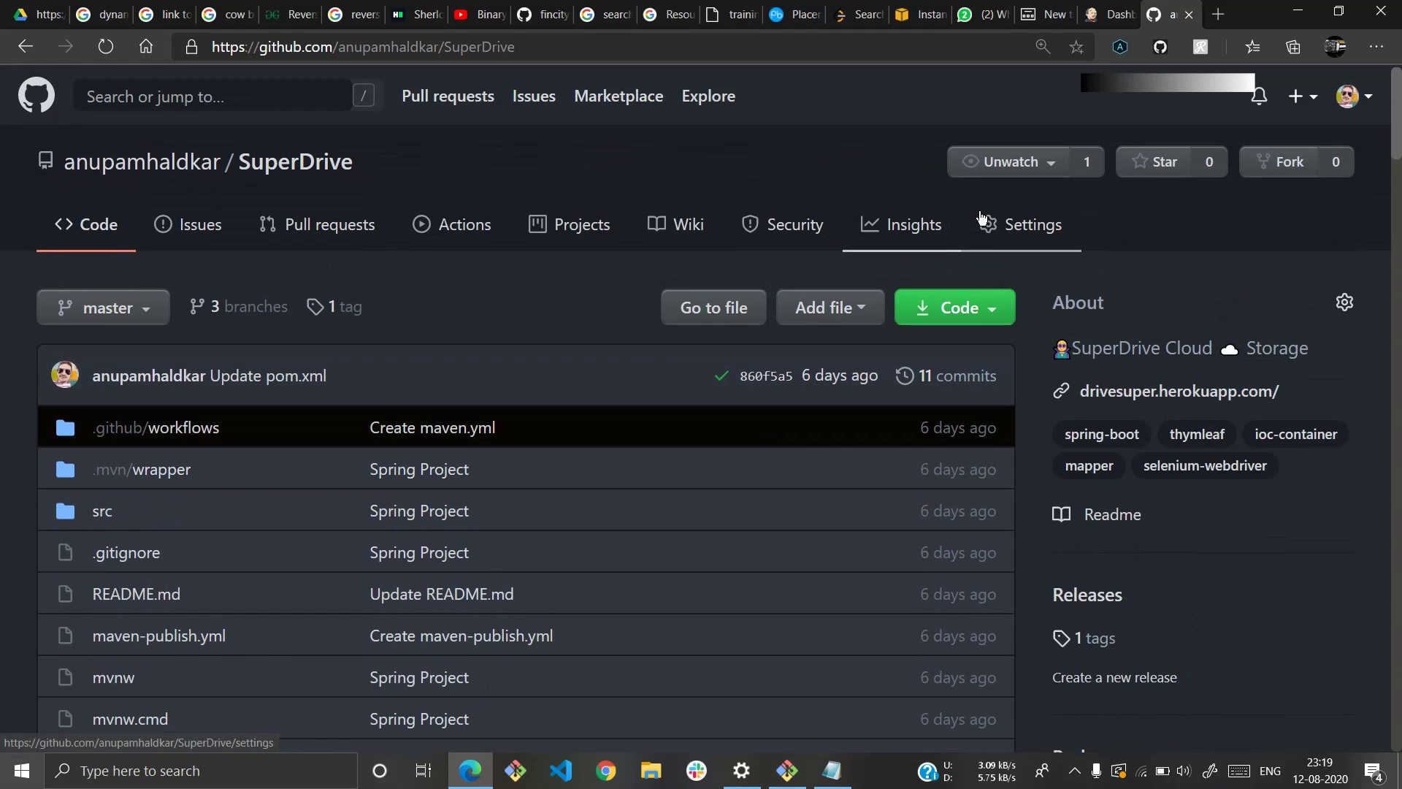
{"action": "left_click", "coordinate": [983, 217]}
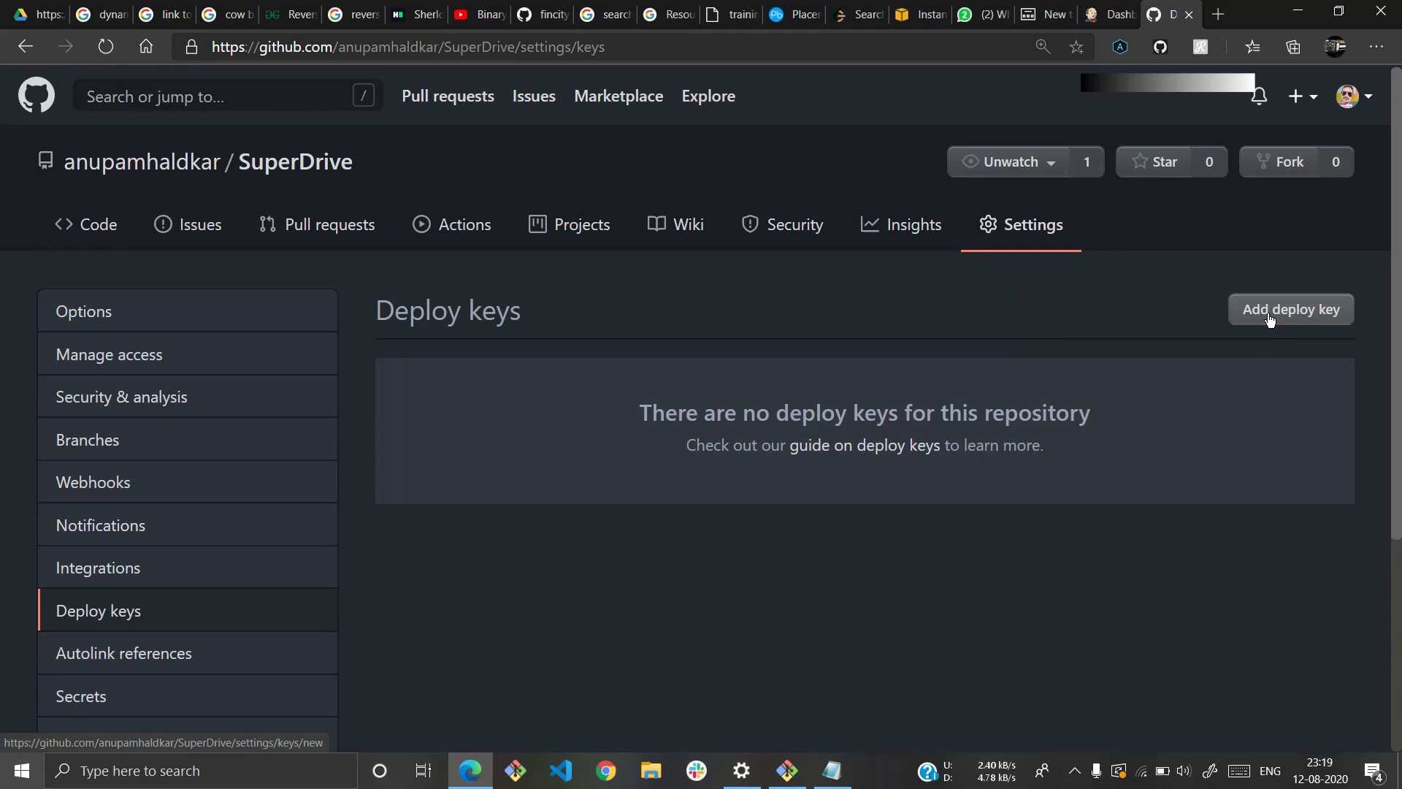
{"action": "left_click", "coordinate": [1269, 319]}
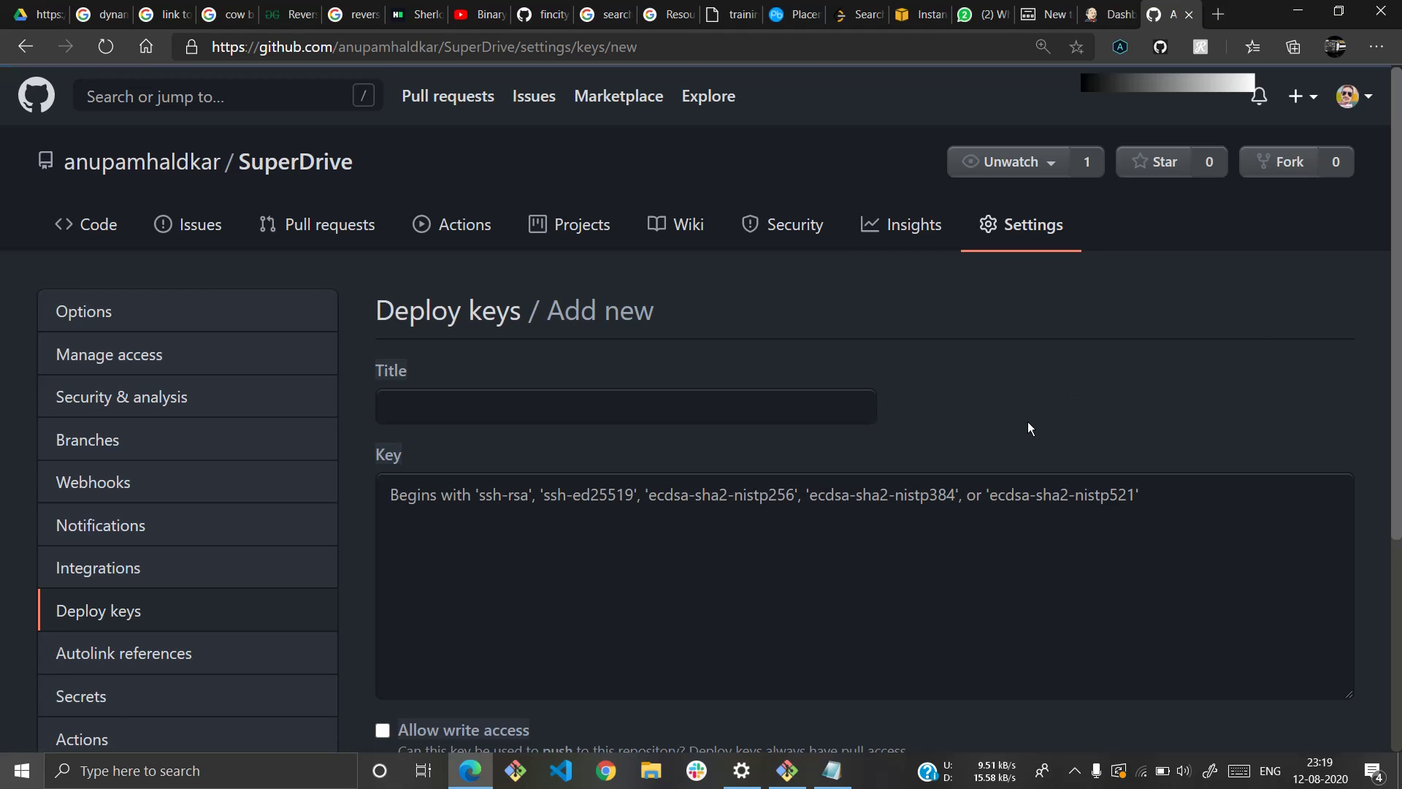
{"action": "left_click", "coordinate": [715, 404]}
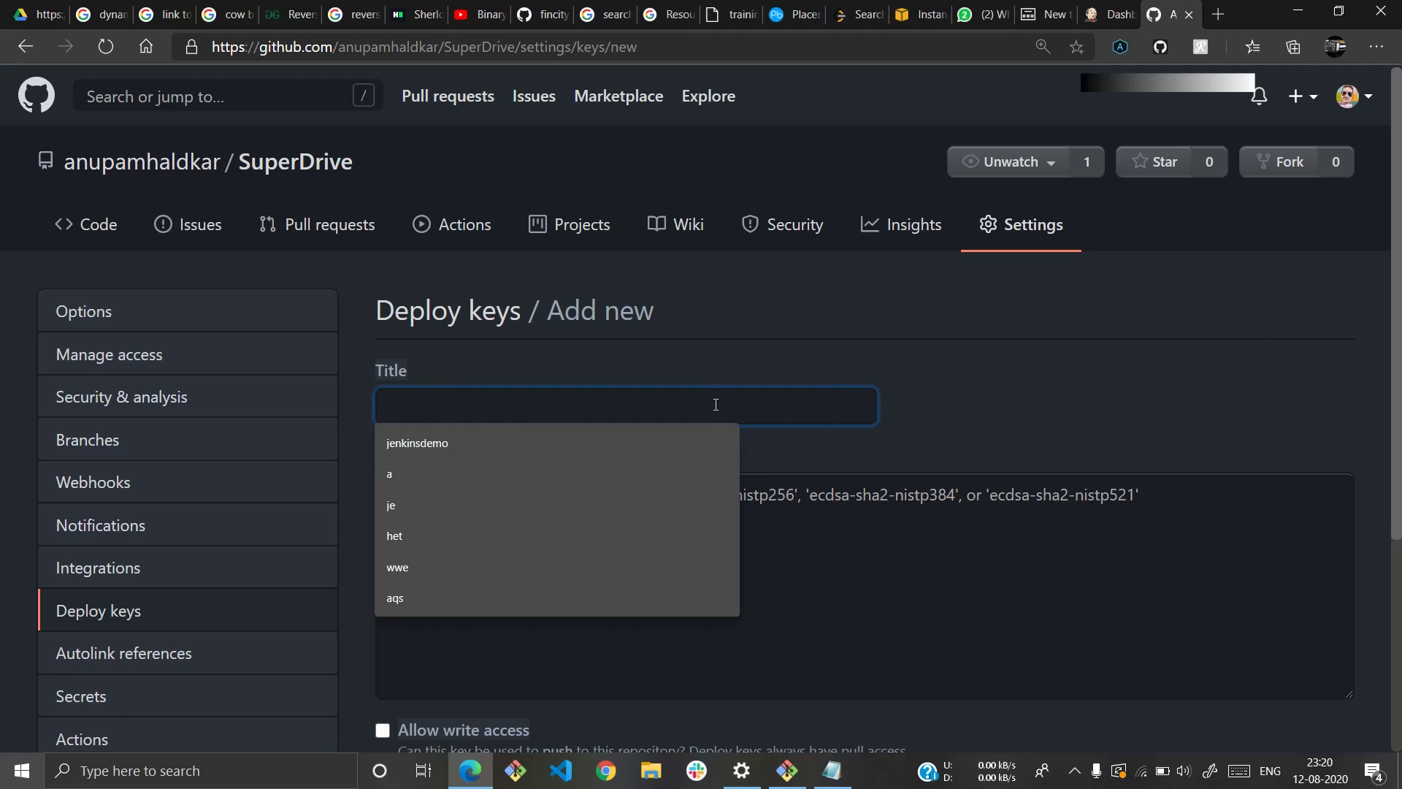
{"action": "type", "text": "jenkins"}
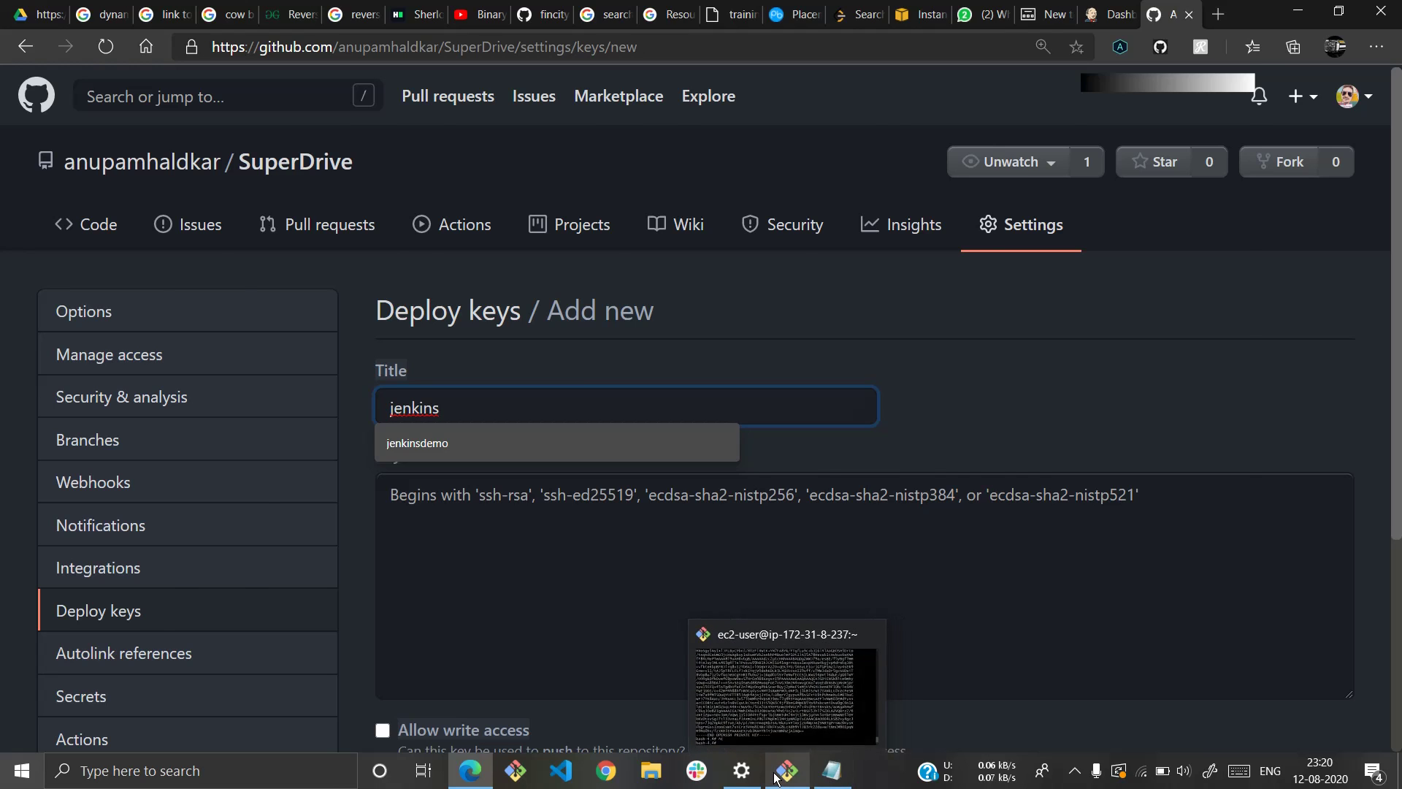
Switch to the terminal, print the public key with cat /root/.ssh/id_rsa.pub in the container's shell, and copy it
{"action": "left_click", "coordinate": [778, 683]}
{"action": "type", "text": "cat /root/.ssh/id_rsa"}
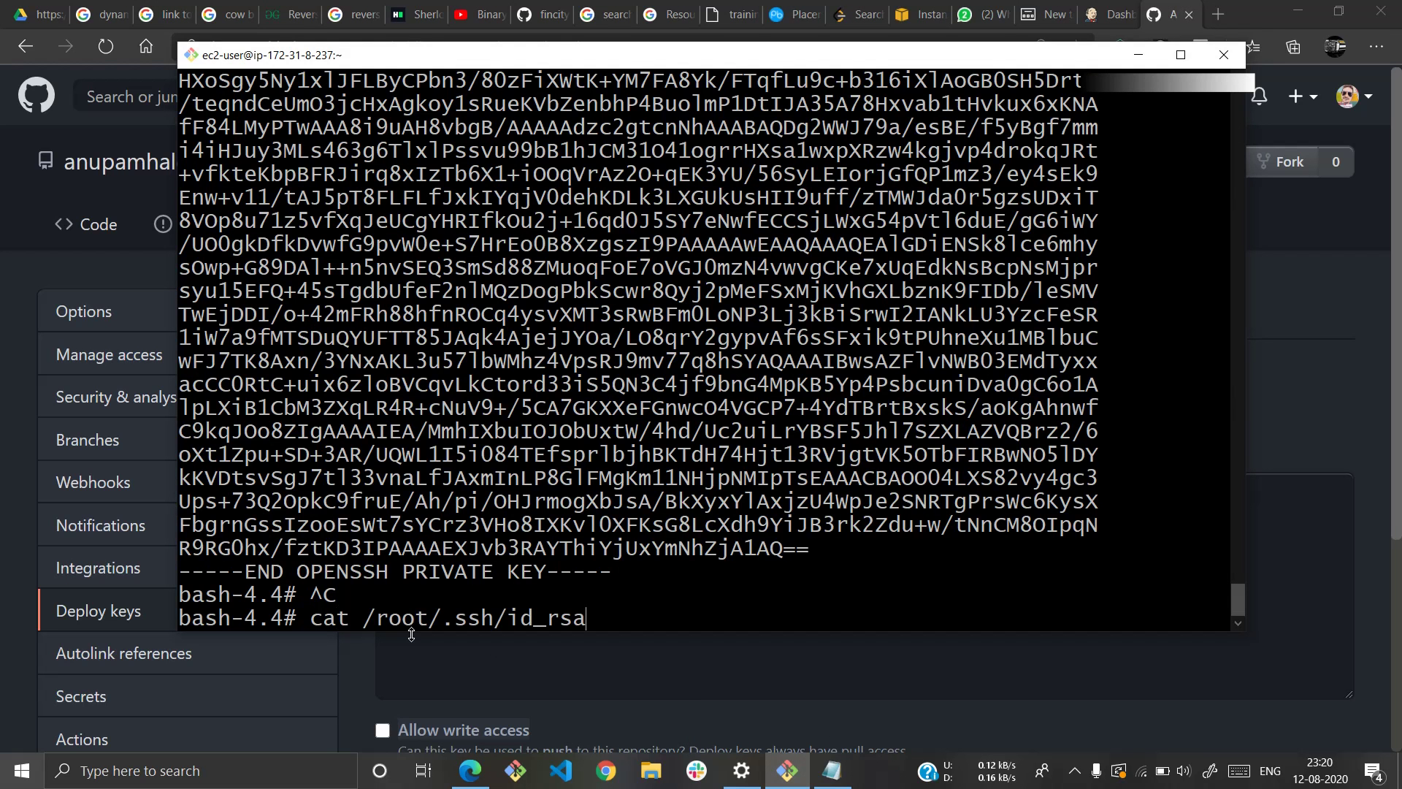
{"action": "type", "text": ".pub"}
{"action": "key", "text": "Return"}
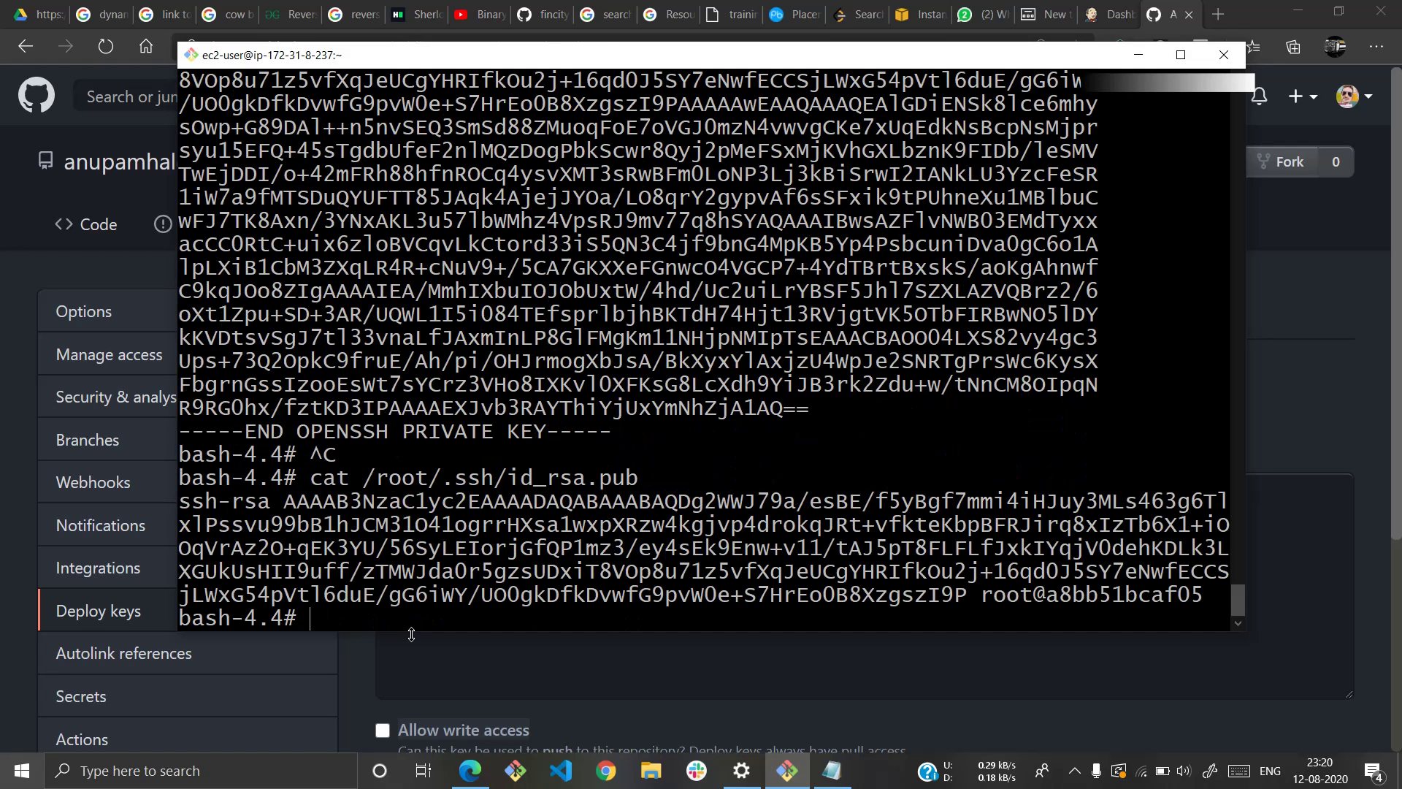
{"action": "left_click_drag", "start_coordinate": [1203, 594], "coordinate": [174, 509]}
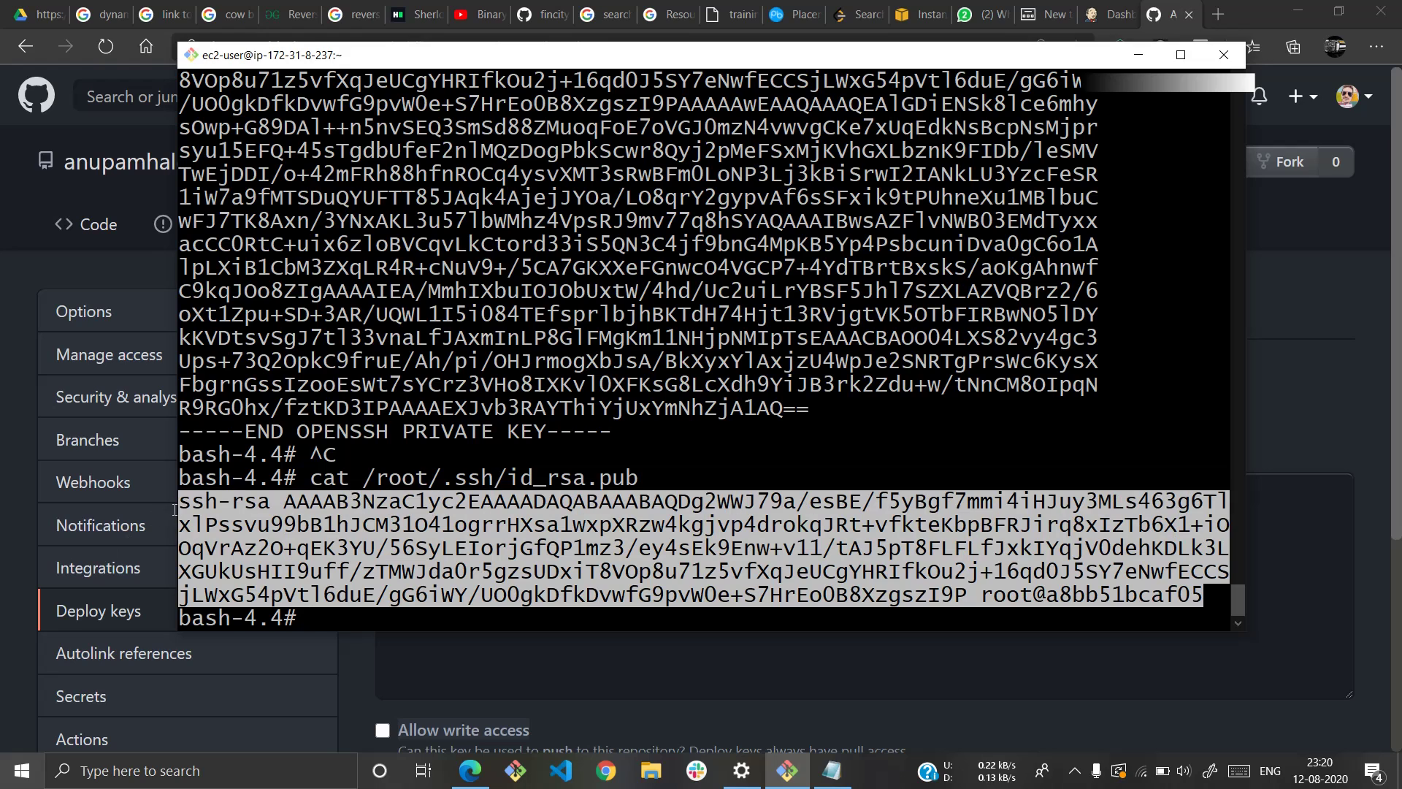
{"action": "right_click", "coordinate": [175, 510]}
{"action": "key", "text": "ctrl+c"}
Back in the browser, paste the public key into the deploy key form, allow write access, and add the key
{"action": "key", "text": "alt+Tab"}
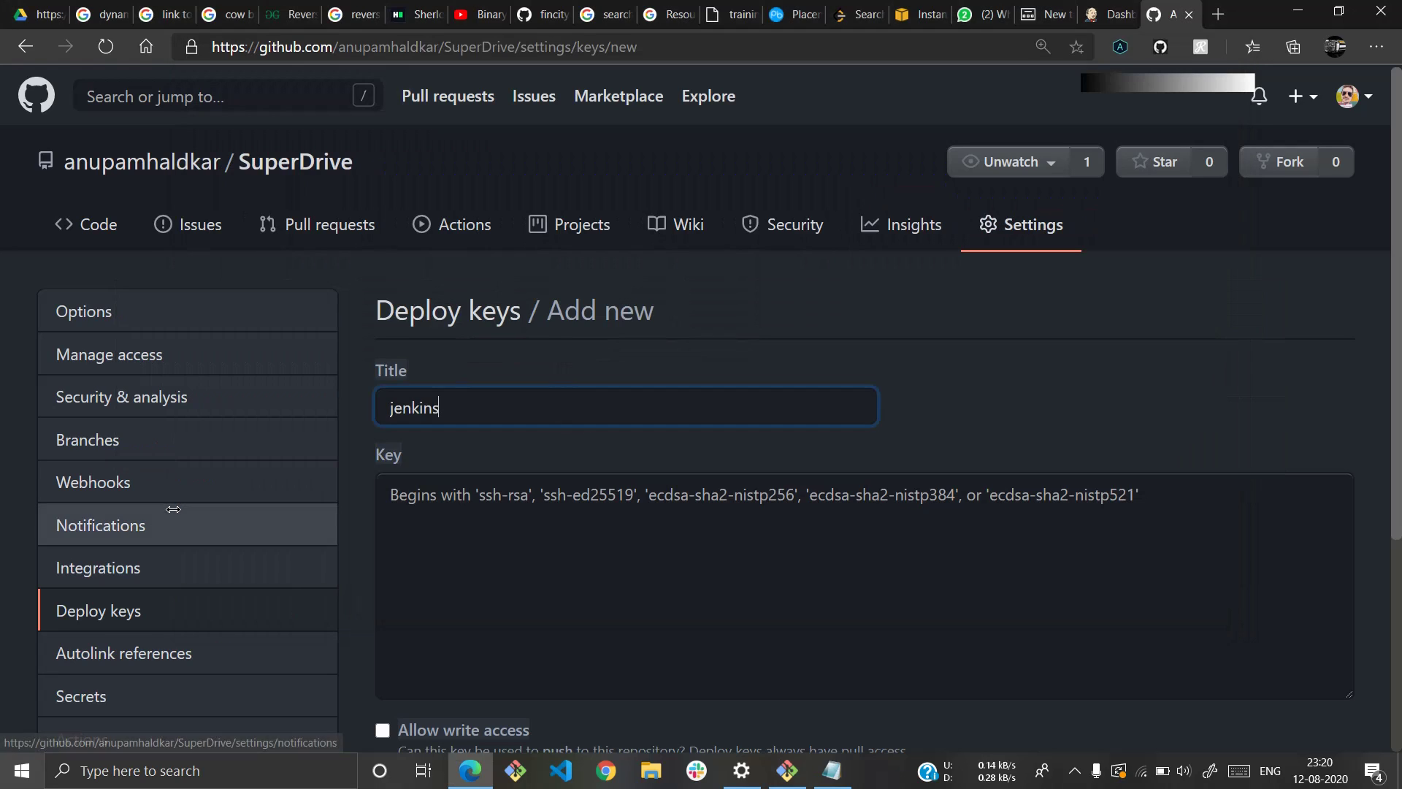
{"action": "left_click", "coordinate": [472, 528]}
{"action": "key", "text": "ctrl+v"}
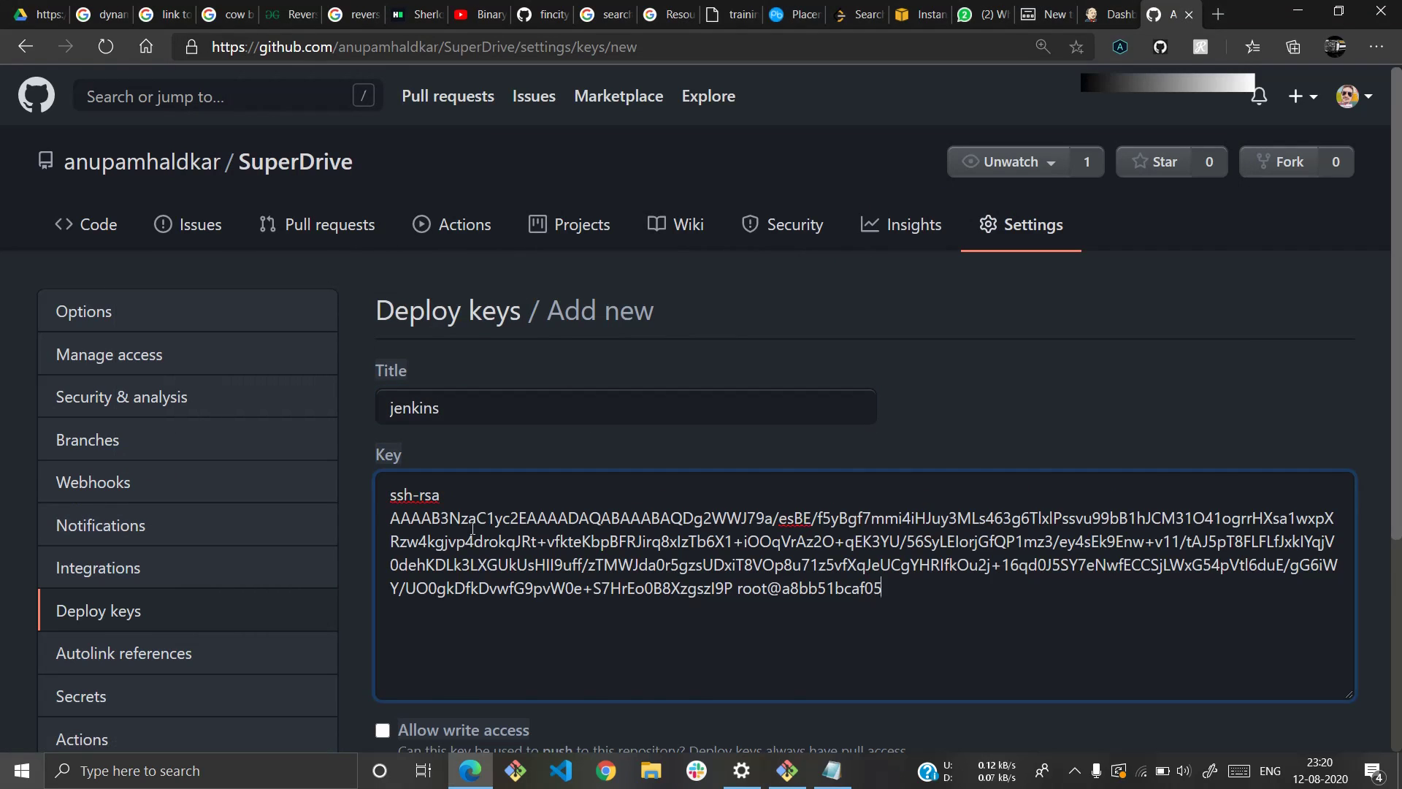
{"action": "scroll", "coordinate": [576, 686], "scroll_direction": "down", "scroll_amount": 1}
{"action": "left_click", "coordinate": [382, 664]}
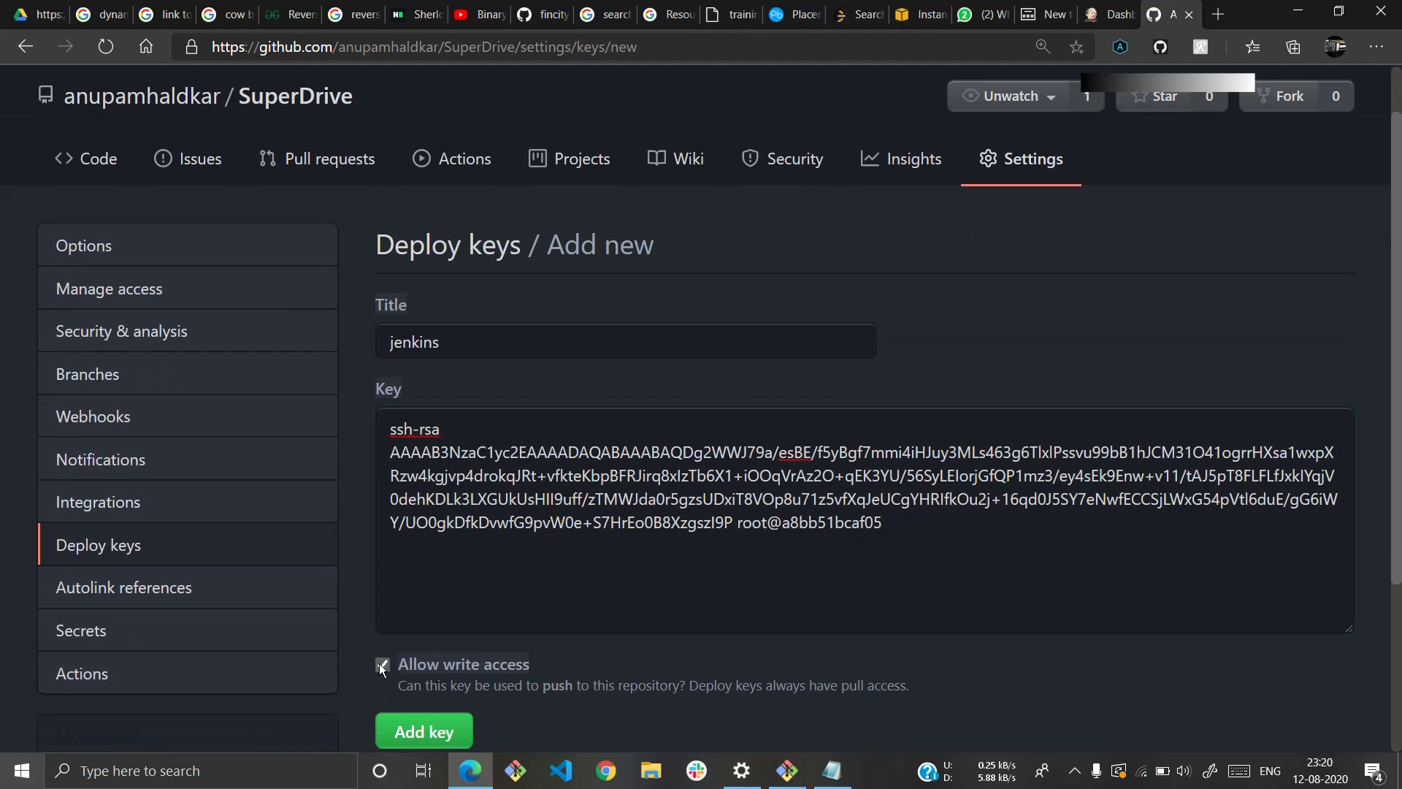
{"action": "scroll", "coordinate": [676, 684], "scroll_direction": "down", "scroll_amount": 1}
{"action": "left_click", "coordinate": [457, 670]}
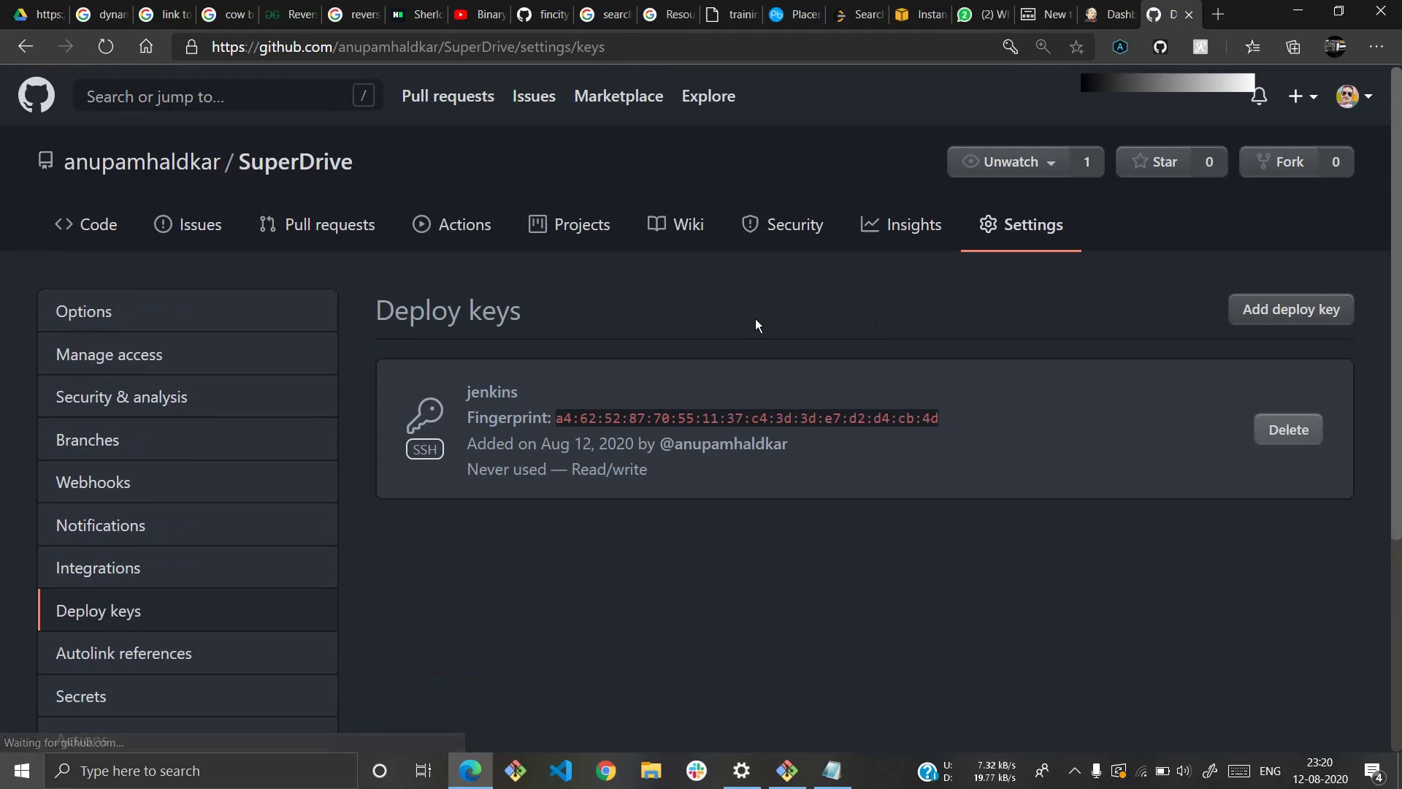
Copy the SSH clone URL from the SuperDrive repository's main page and return to the Jenkins dashboard
{"action": "left_click", "coordinate": [306, 160]}
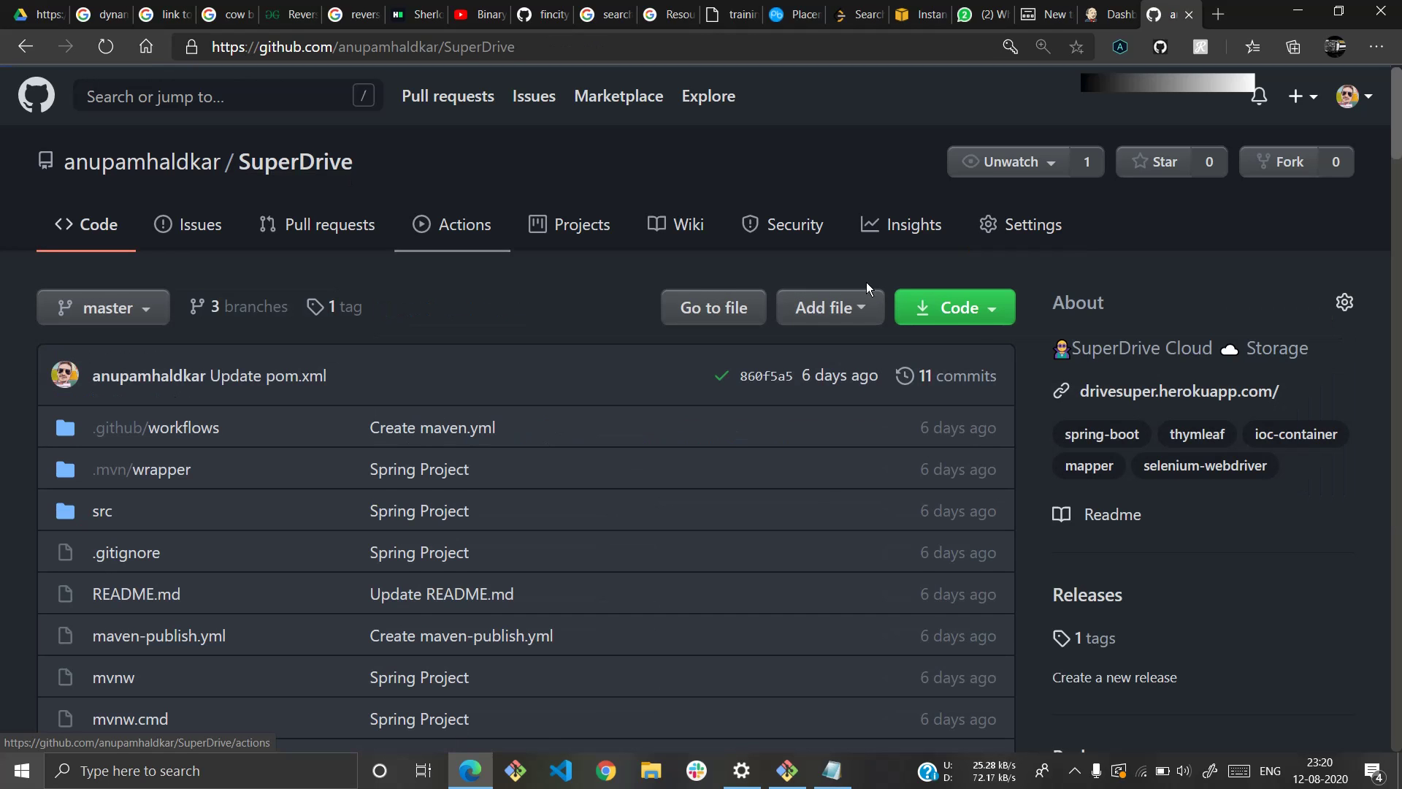
{"action": "left_click", "coordinate": [993, 306]}
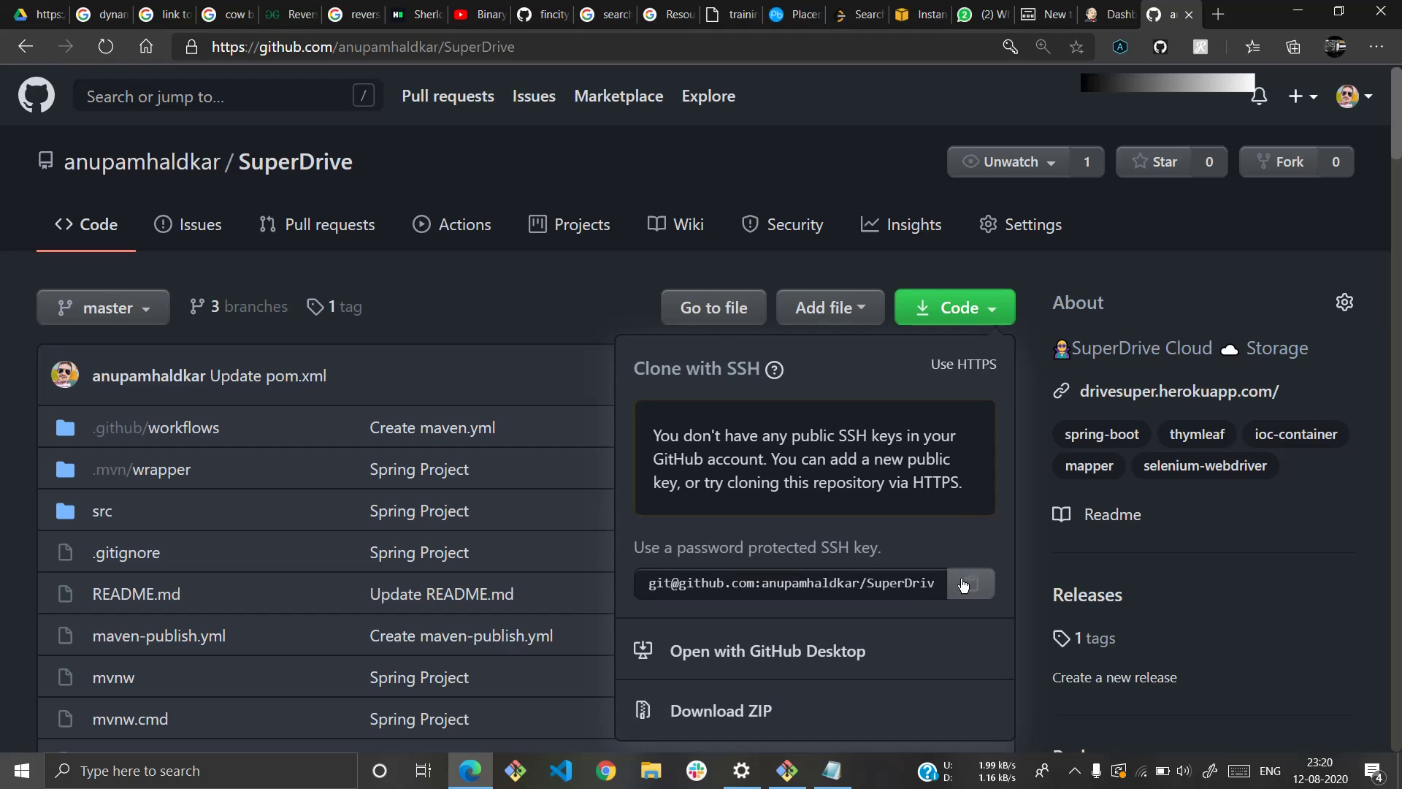
{"action": "left_click", "coordinate": [1116, 8]}
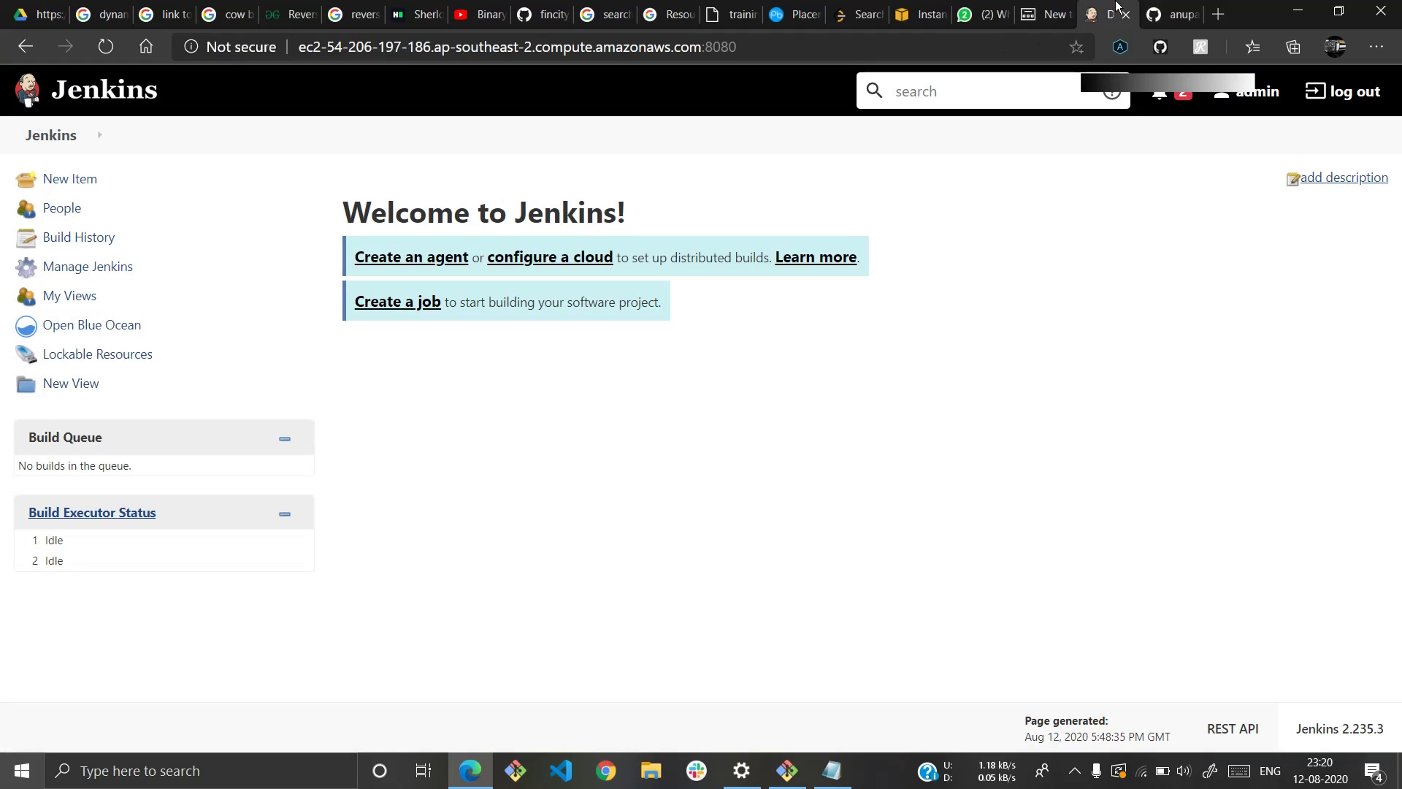
Create a new Jenkins job named jenkins-demo as a Freestyle project
{"action": "left_click", "coordinate": [393, 302]}
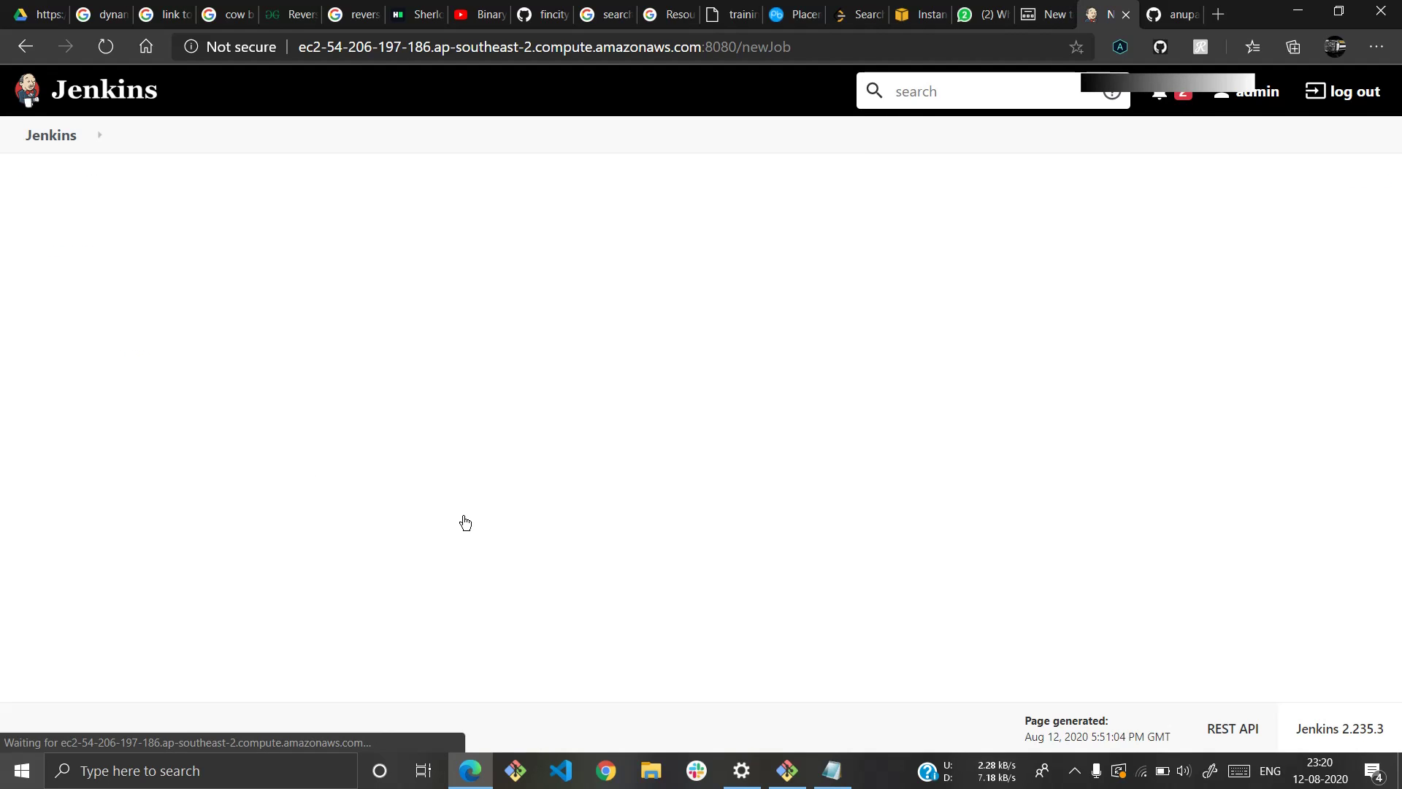
{"action": "left_click", "coordinate": [407, 348]}
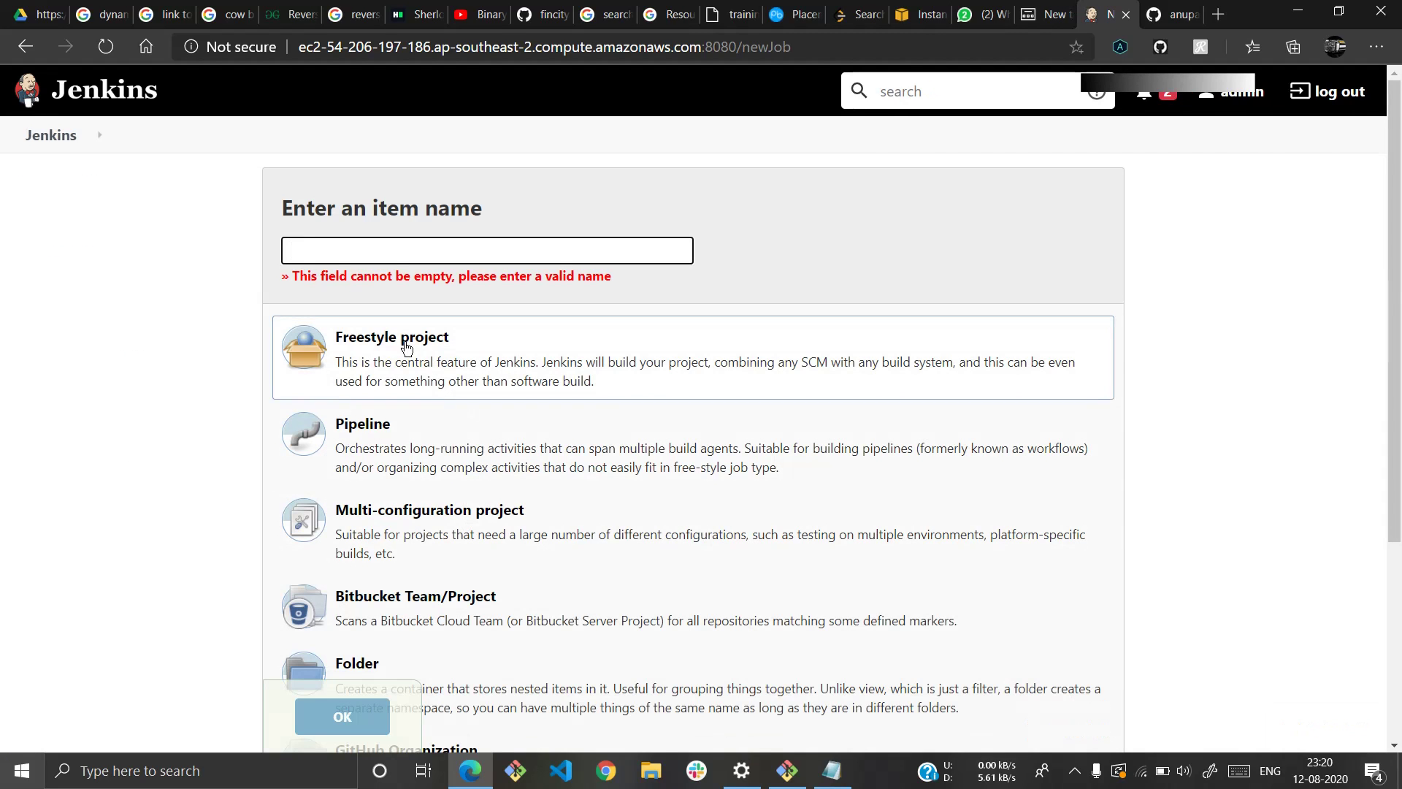
{"action": "left_click", "coordinate": [369, 249]}
{"action": "type", "text": "jen"}
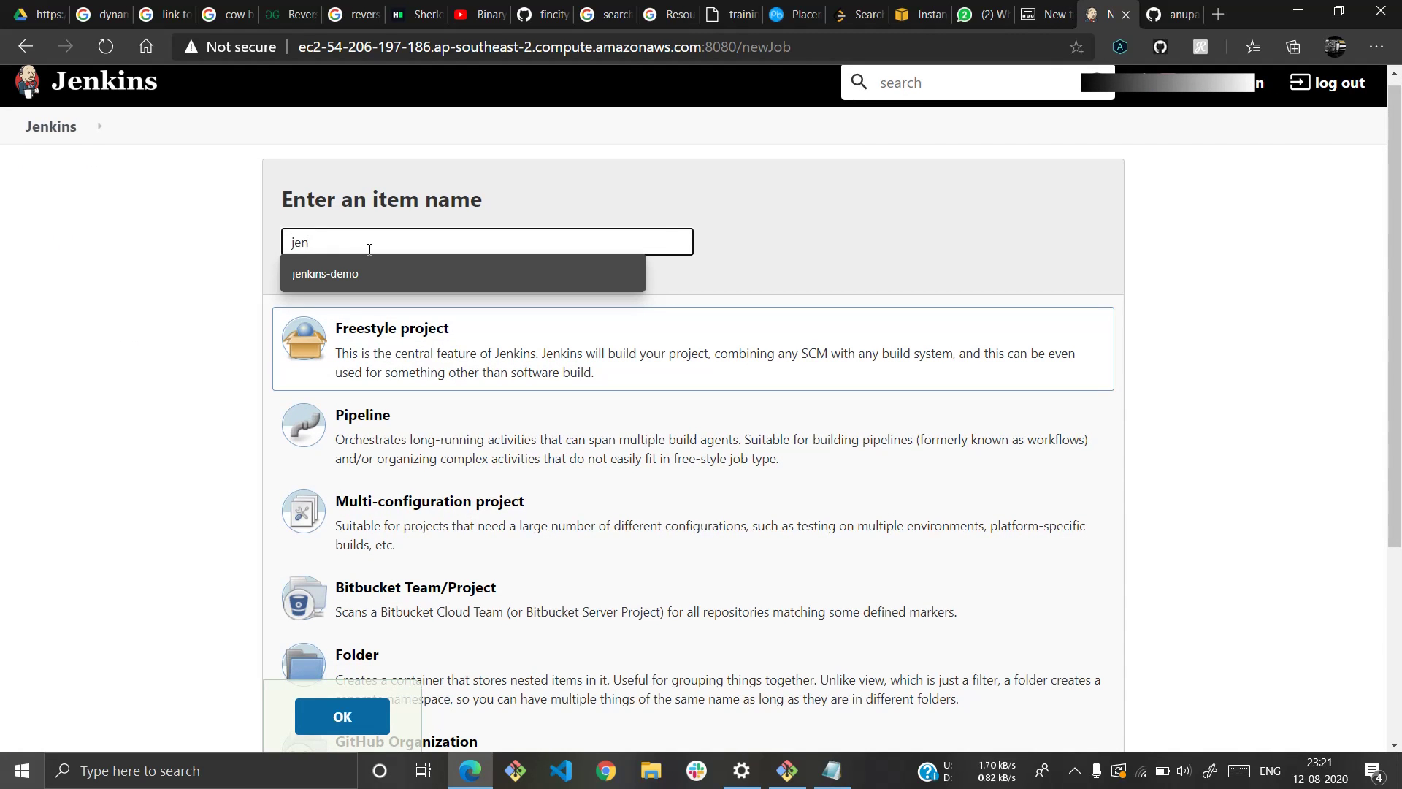
{"action": "key", "text": "Down"}
{"action": "key", "text": "Return"}
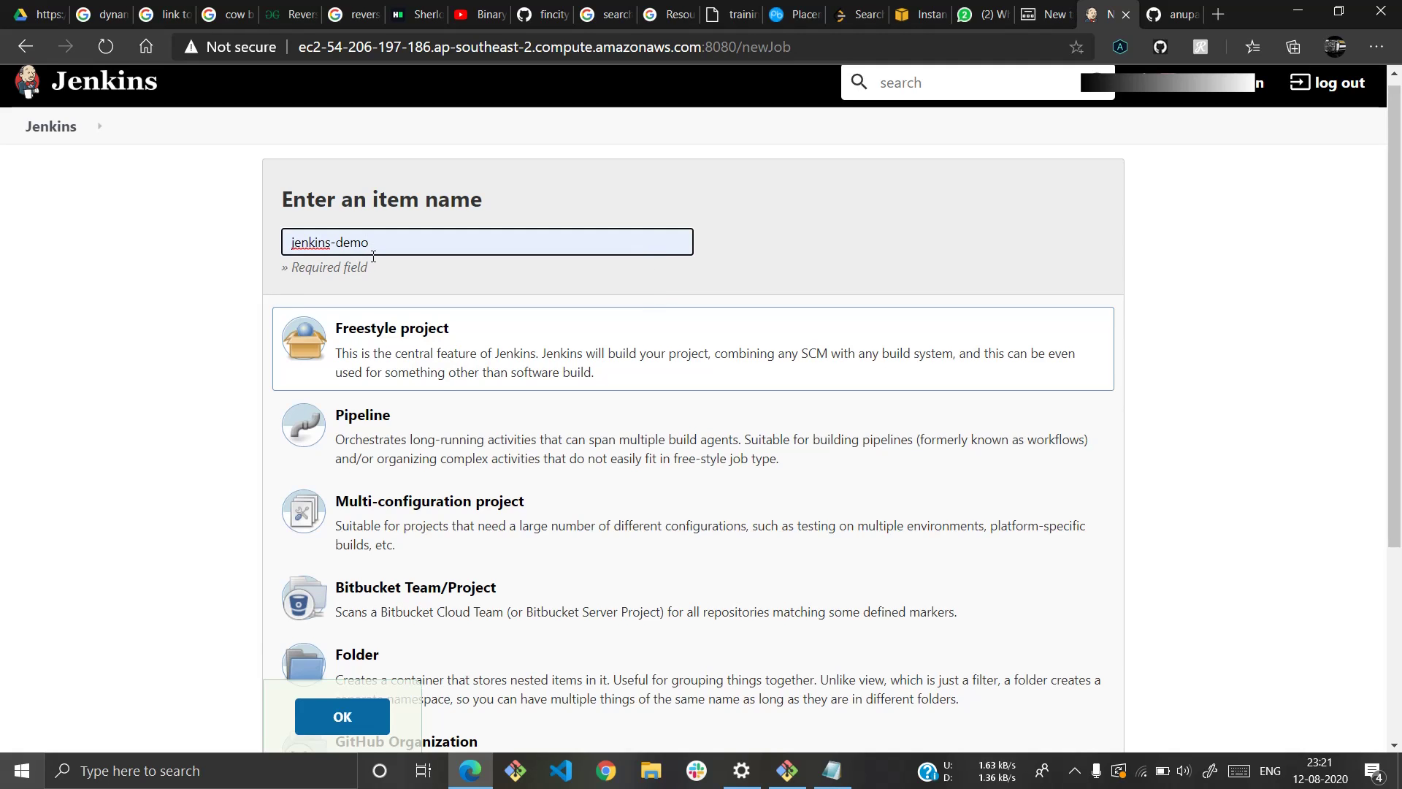
{"action": "scroll", "coordinate": [369, 274], "scroll_direction": "down", "scroll_amount": 4}
{"action": "scroll", "coordinate": [376, 372], "scroll_direction": "down", "scroll_amount": 1}
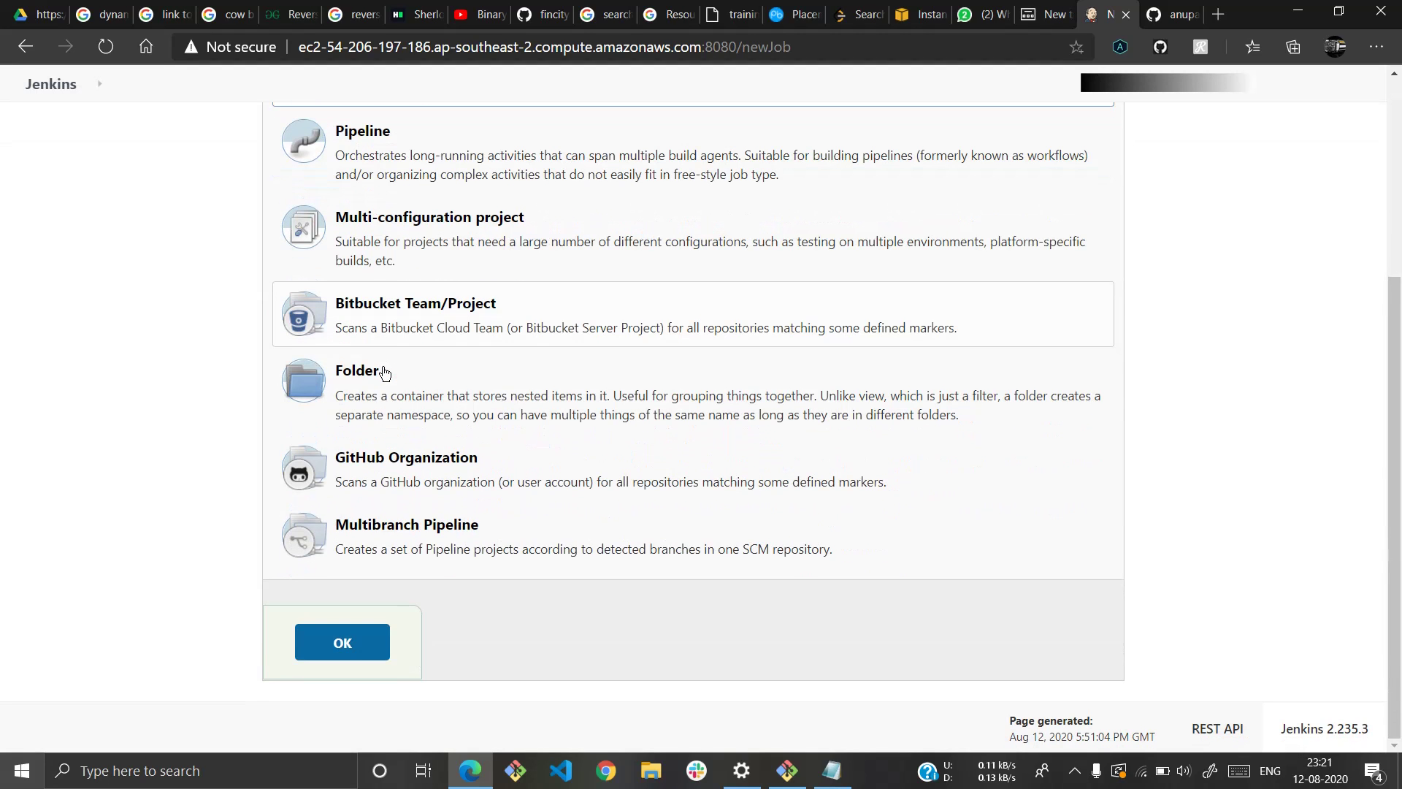
{"action": "left_click", "coordinate": [379, 637]}
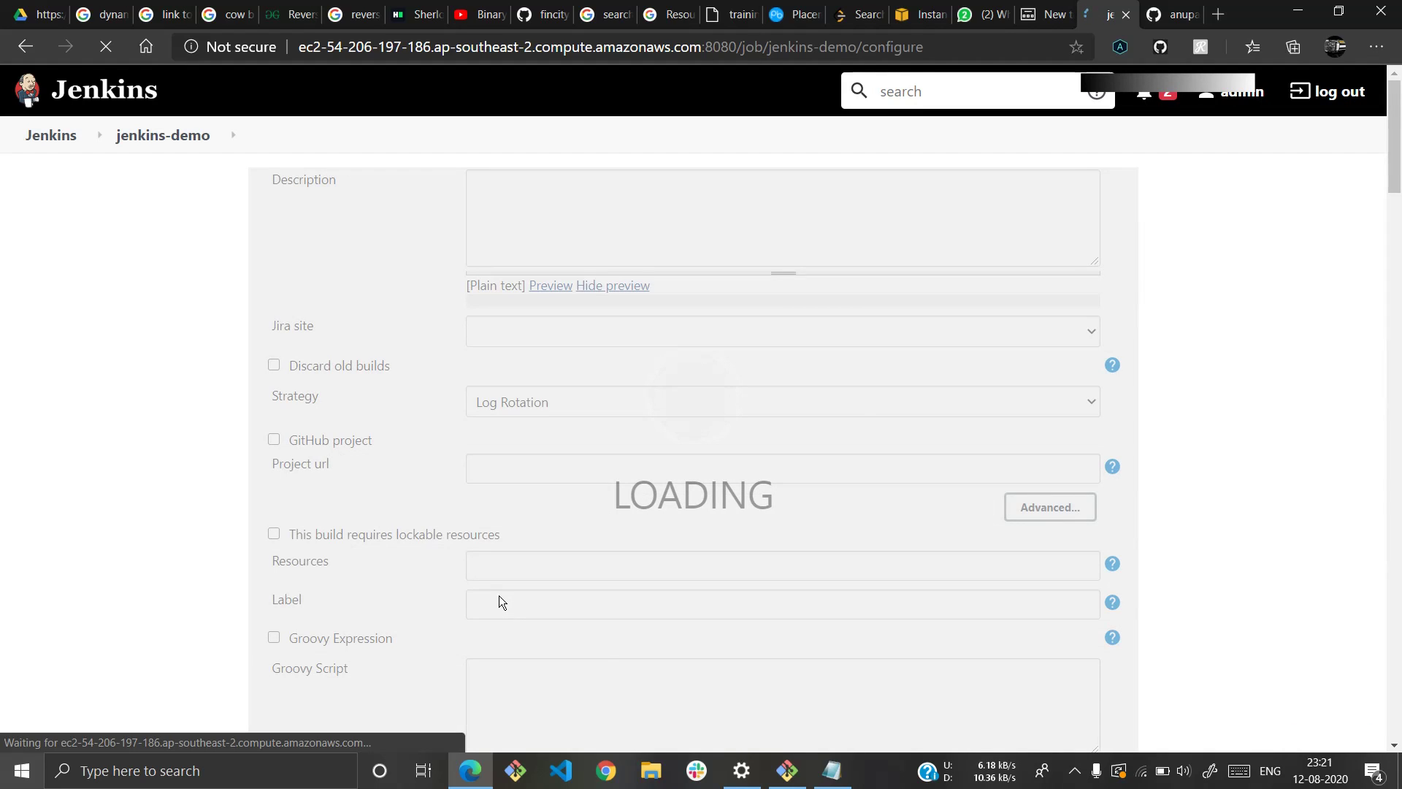
Set the job's source code management to Git, using the copied SuperDrive SSH clone URL and the jenkinsdemo credentials
{"action": "scroll", "coordinate": [428, 321], "scroll_direction": "down", "scroll_amount": 1}
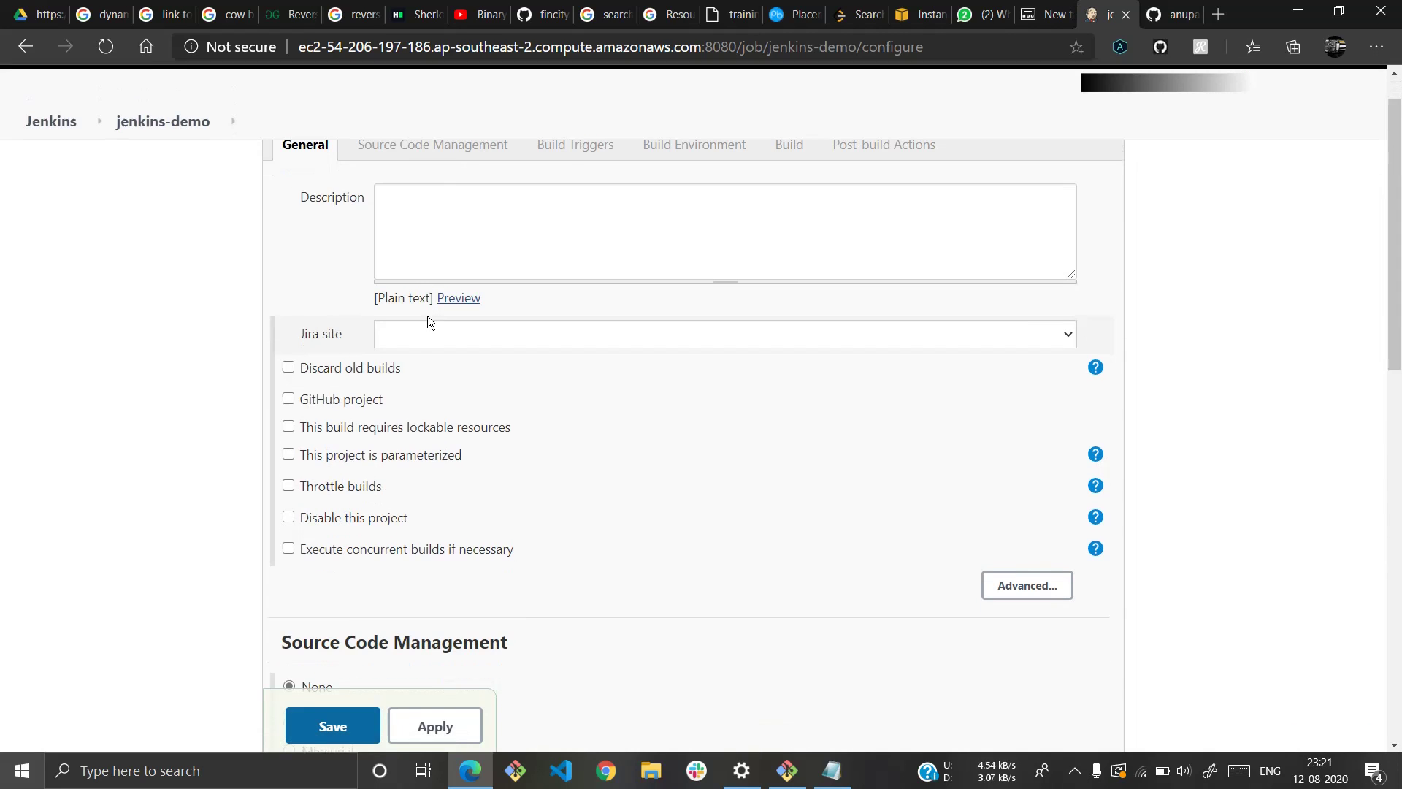
{"action": "scroll", "coordinate": [427, 317], "scroll_direction": "up", "scroll_amount": 1}
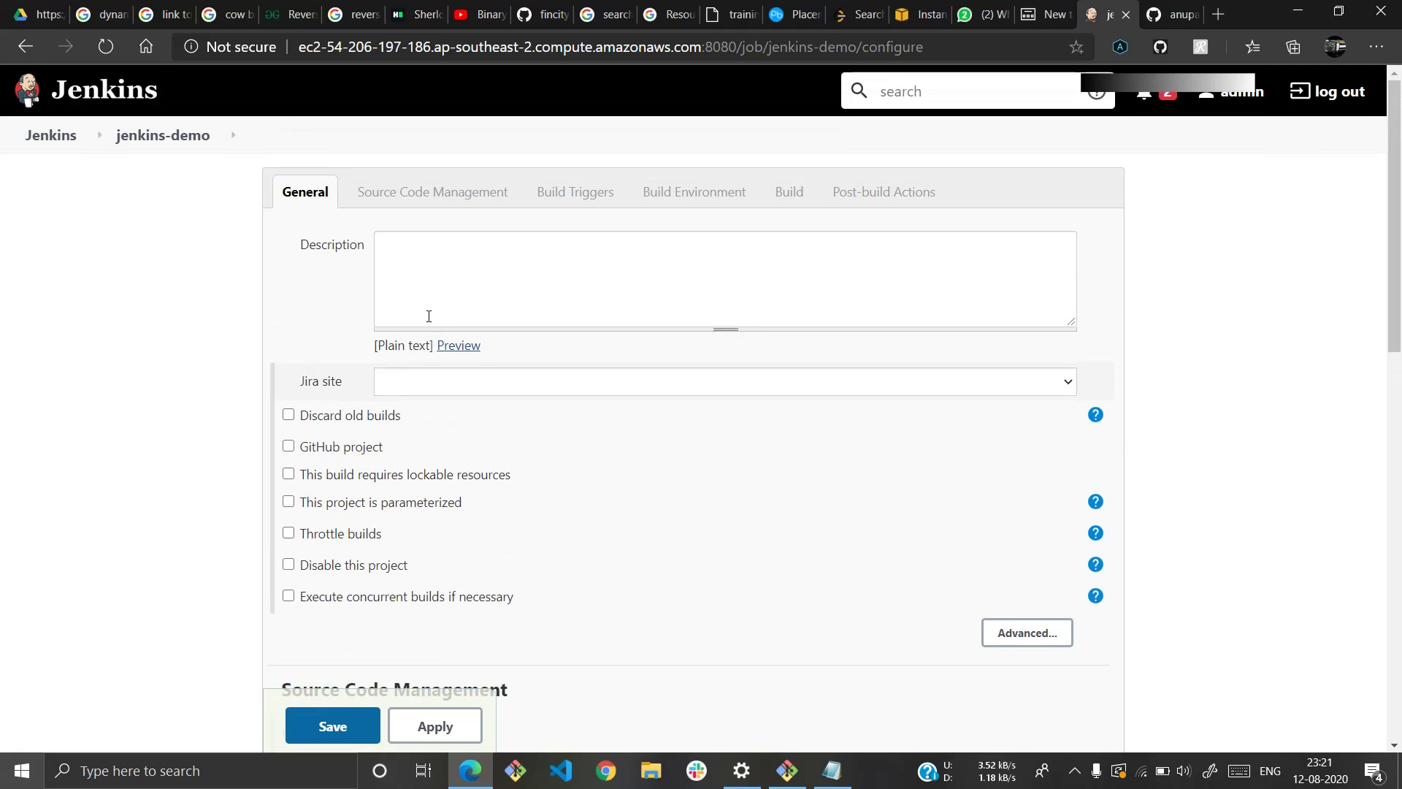
{"action": "scroll", "coordinate": [428, 315], "scroll_direction": "down", "scroll_amount": 2}
{"action": "scroll", "coordinate": [492, 464], "scroll_direction": "down", "scroll_amount": 6}
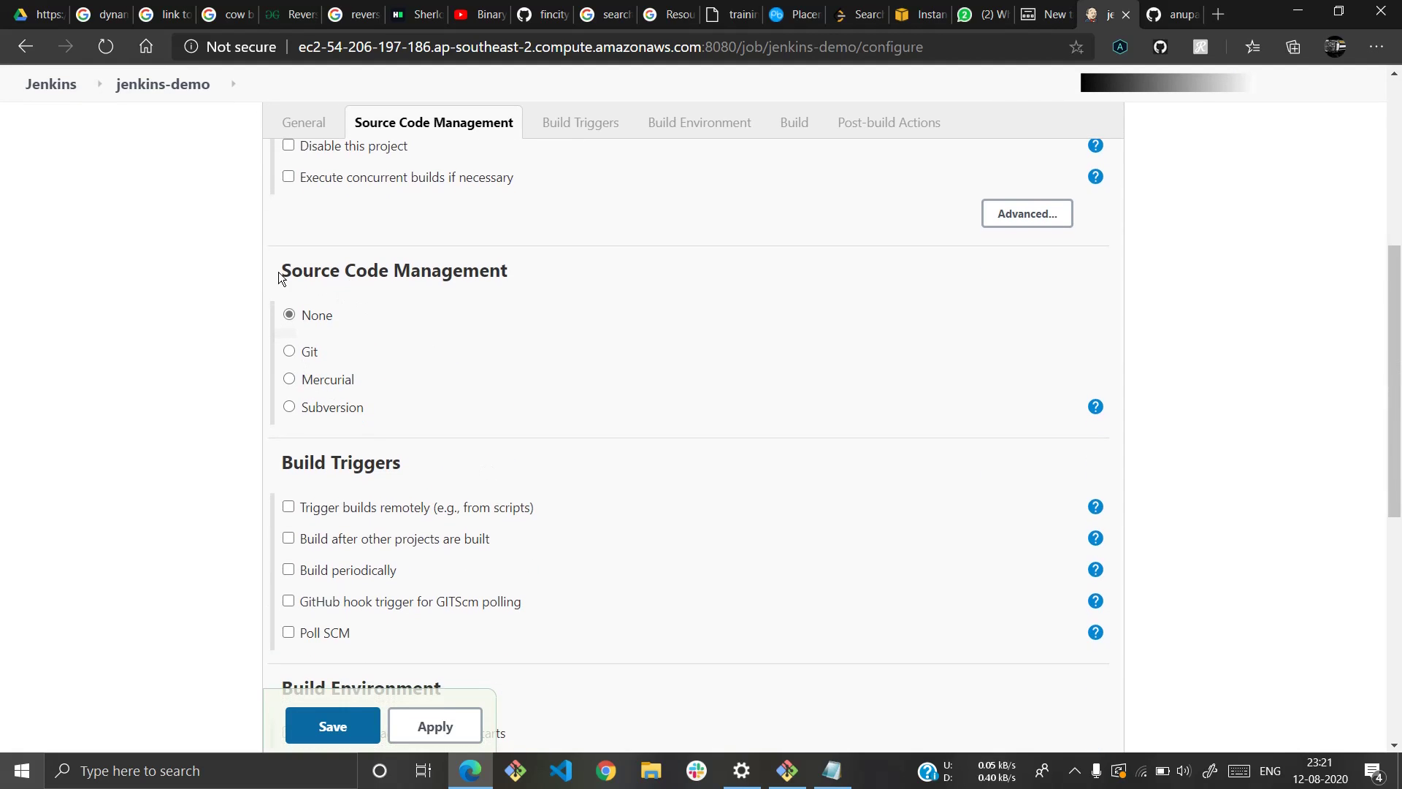
{"action": "left_click_drag", "start_coordinate": [278, 272], "coordinate": [513, 286]}
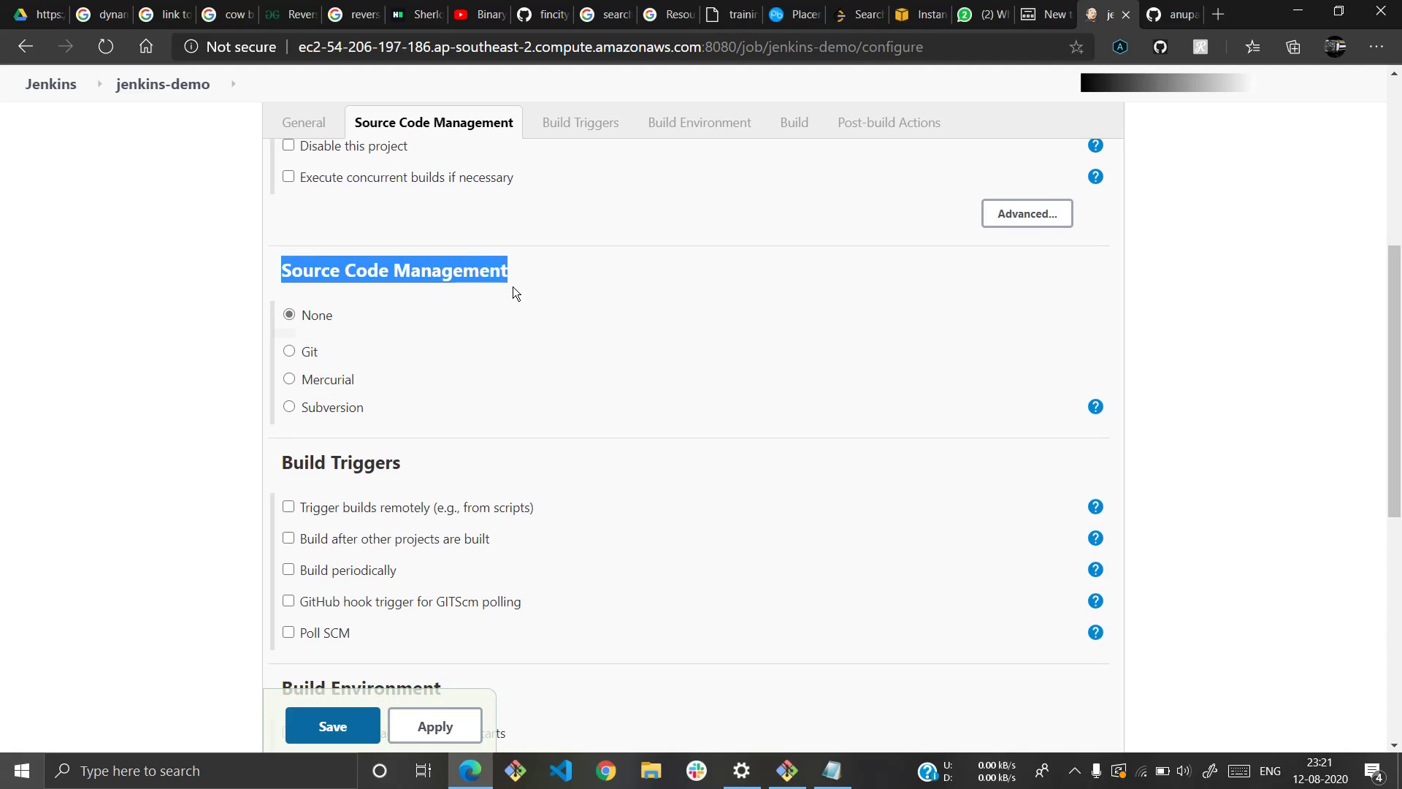
{"action": "left_click", "coordinate": [291, 352]}
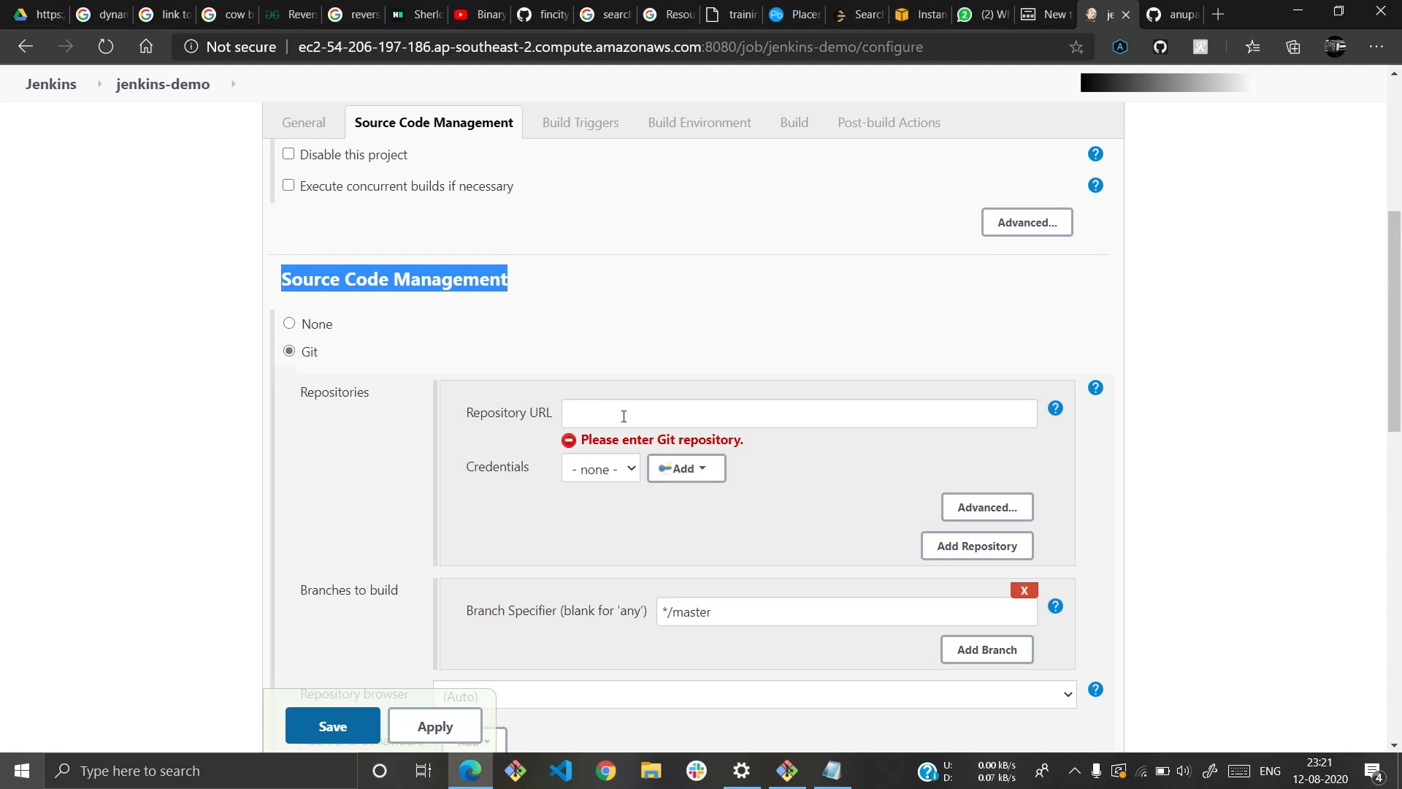
{"action": "left_click", "coordinate": [624, 416]}
{"action": "key", "text": "ctrl+v"}
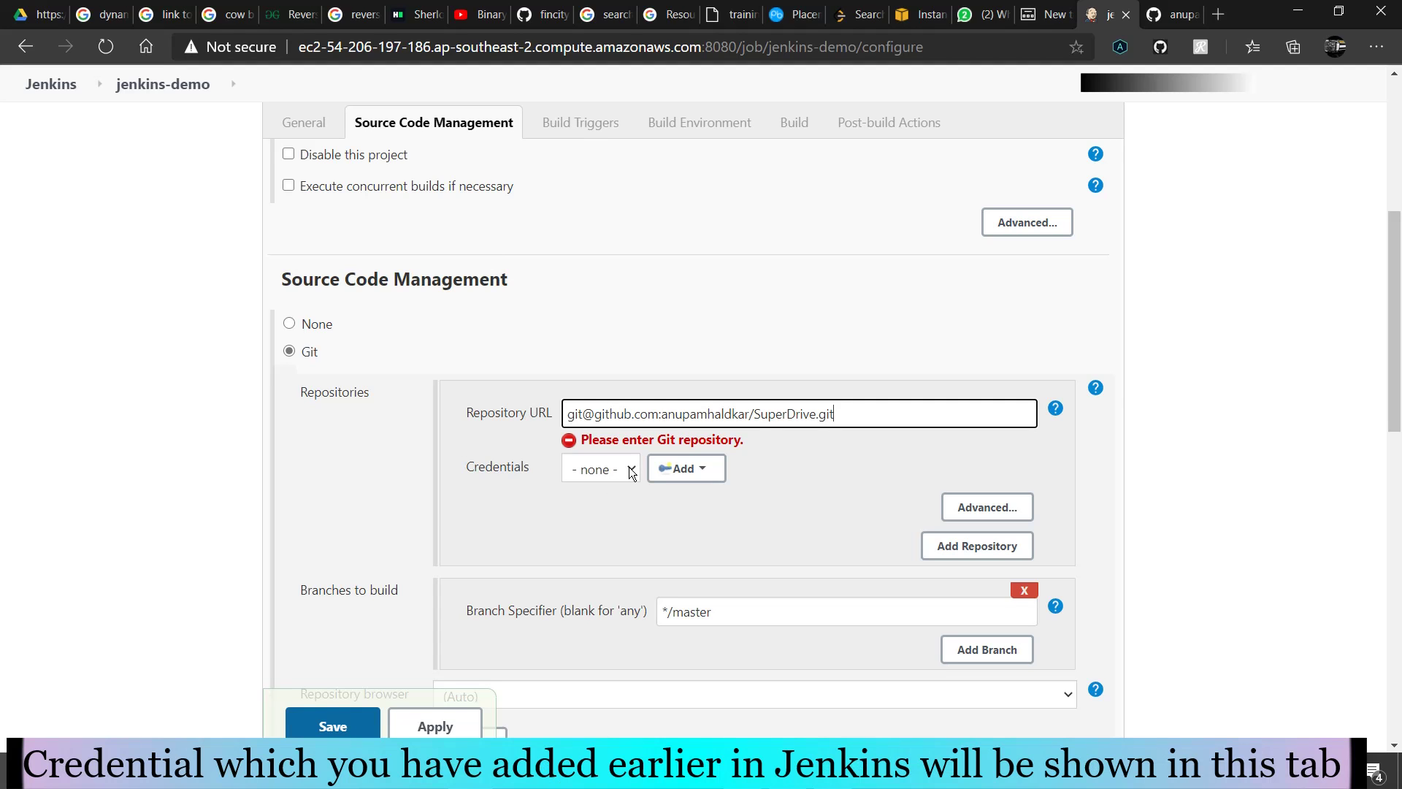
{"action": "scroll", "coordinate": [633, 473], "scroll_direction": "down", "scroll_amount": 3}
{"action": "left_click", "coordinate": [654, 256]}
{"action": "left_click", "coordinate": [647, 299]}
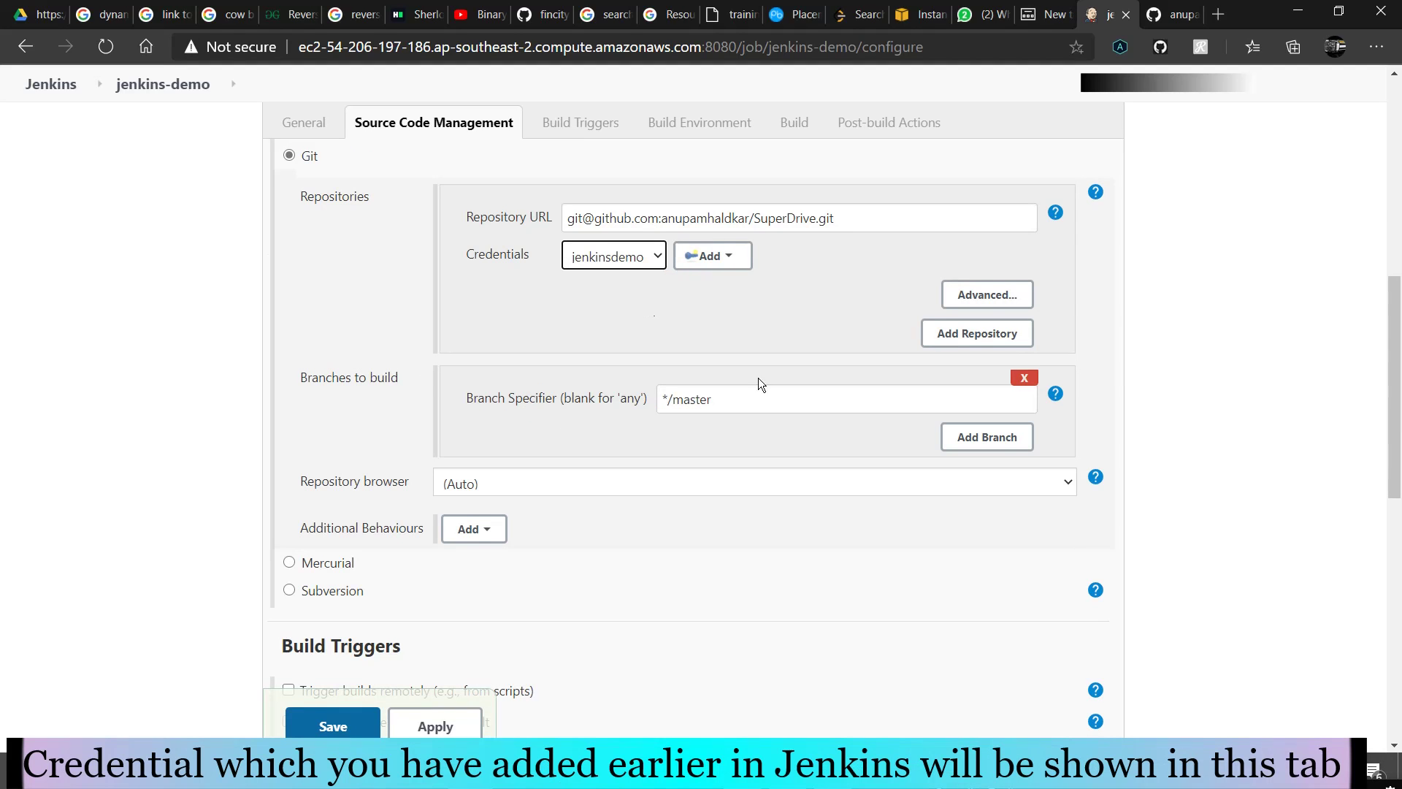
Add an Invoke top-level Maven targets build step with the goal package, and save the job configuration
{"action": "scroll", "coordinate": [807, 405], "scroll_direction": "down", "scroll_amount": 10}
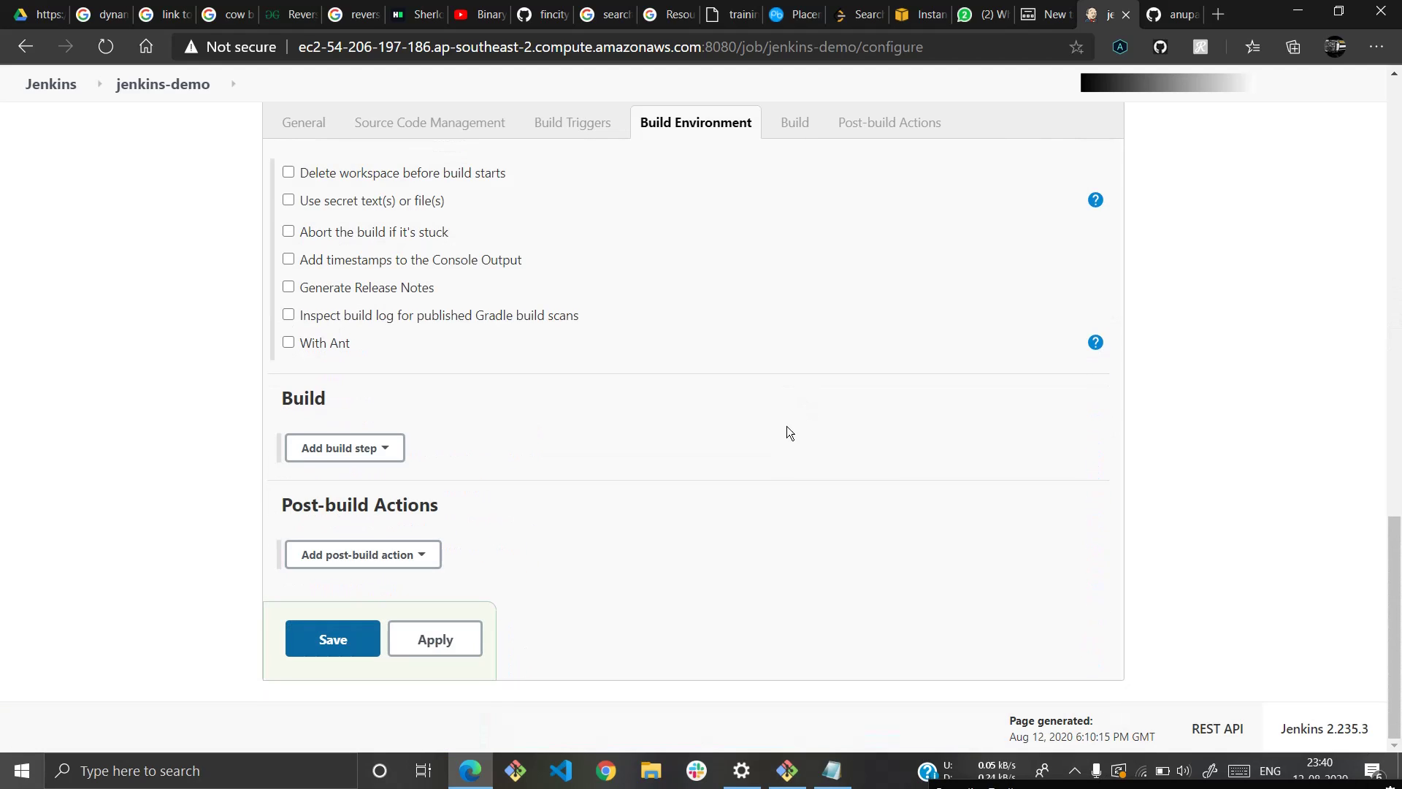
{"action": "left_click", "coordinate": [365, 448]}
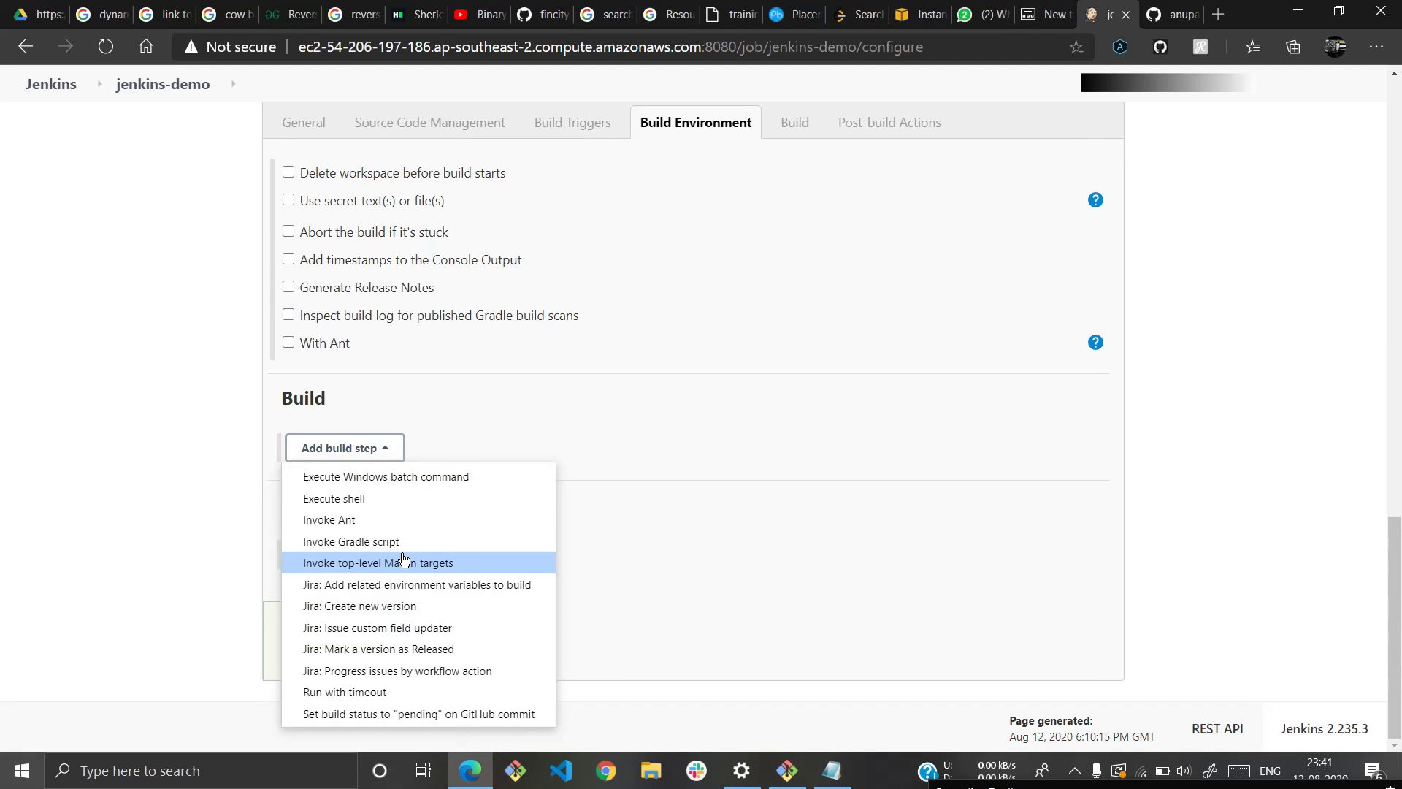
{"action": "key", "text": "Escape"}
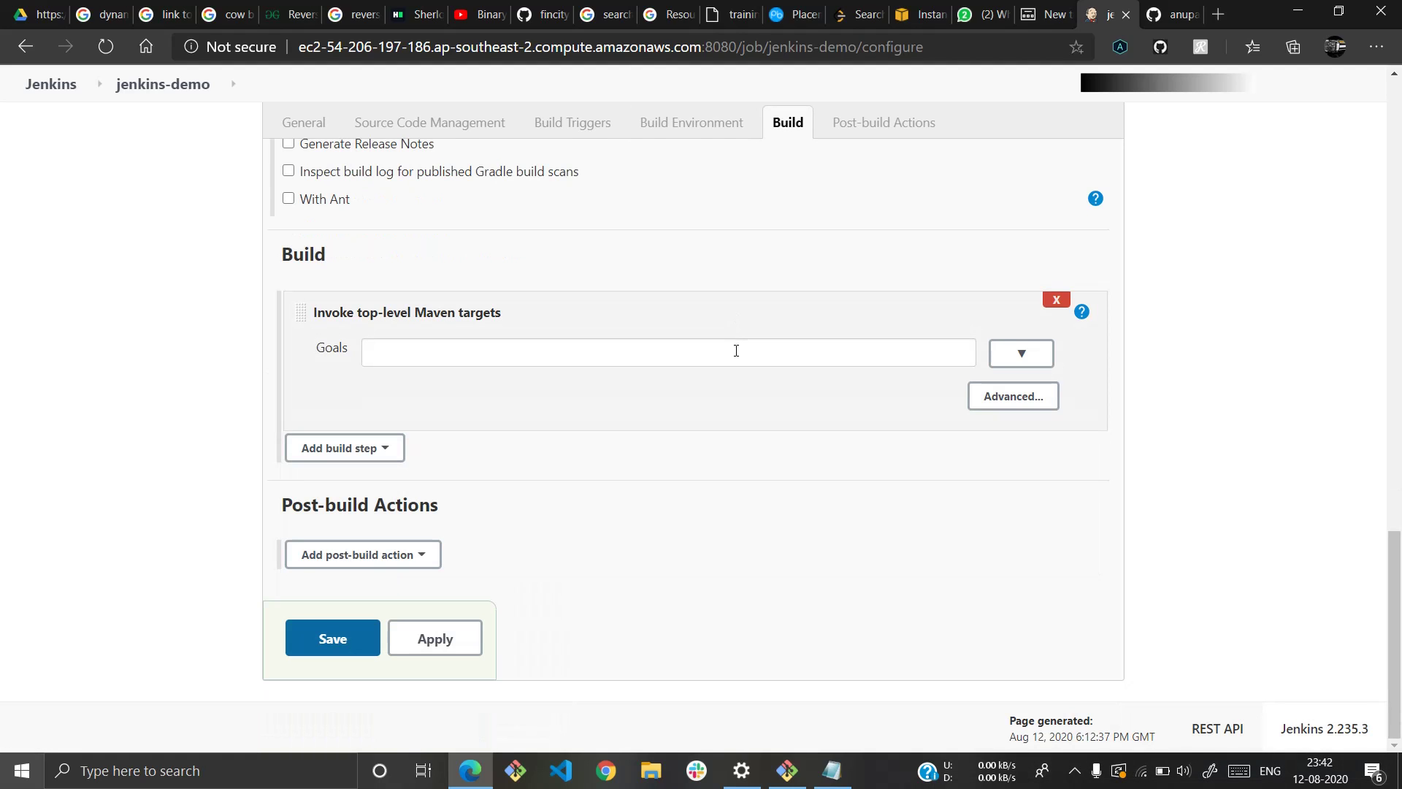
{"action": "left_click", "coordinate": [736, 351]}
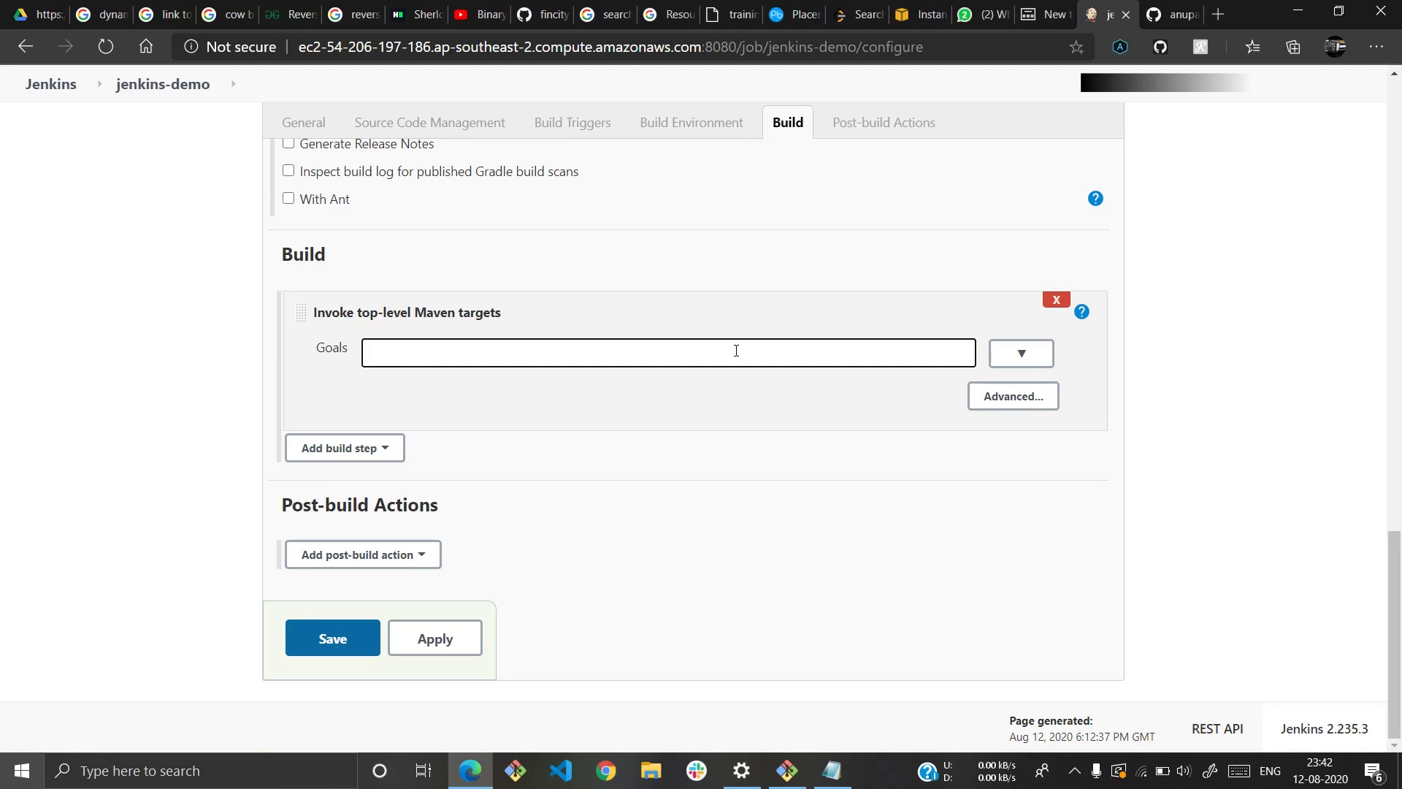
{"action": "type", "text": "package"}
{"action": "left_click", "coordinate": [325, 638]}
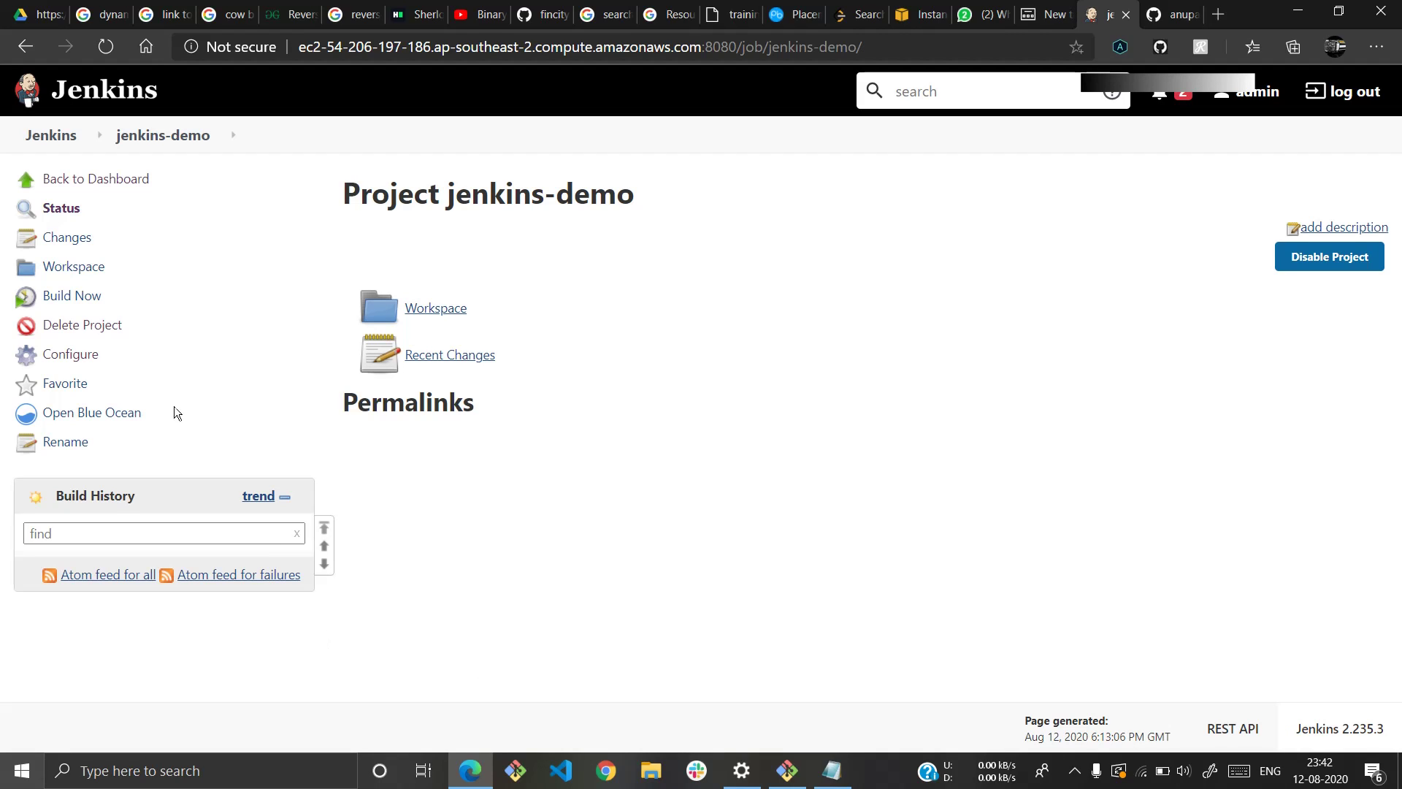
Run a build of the jenkins-demo project and review its console output, including the final result and the log's beginning
{"action": "left_click", "coordinate": [81, 296]}
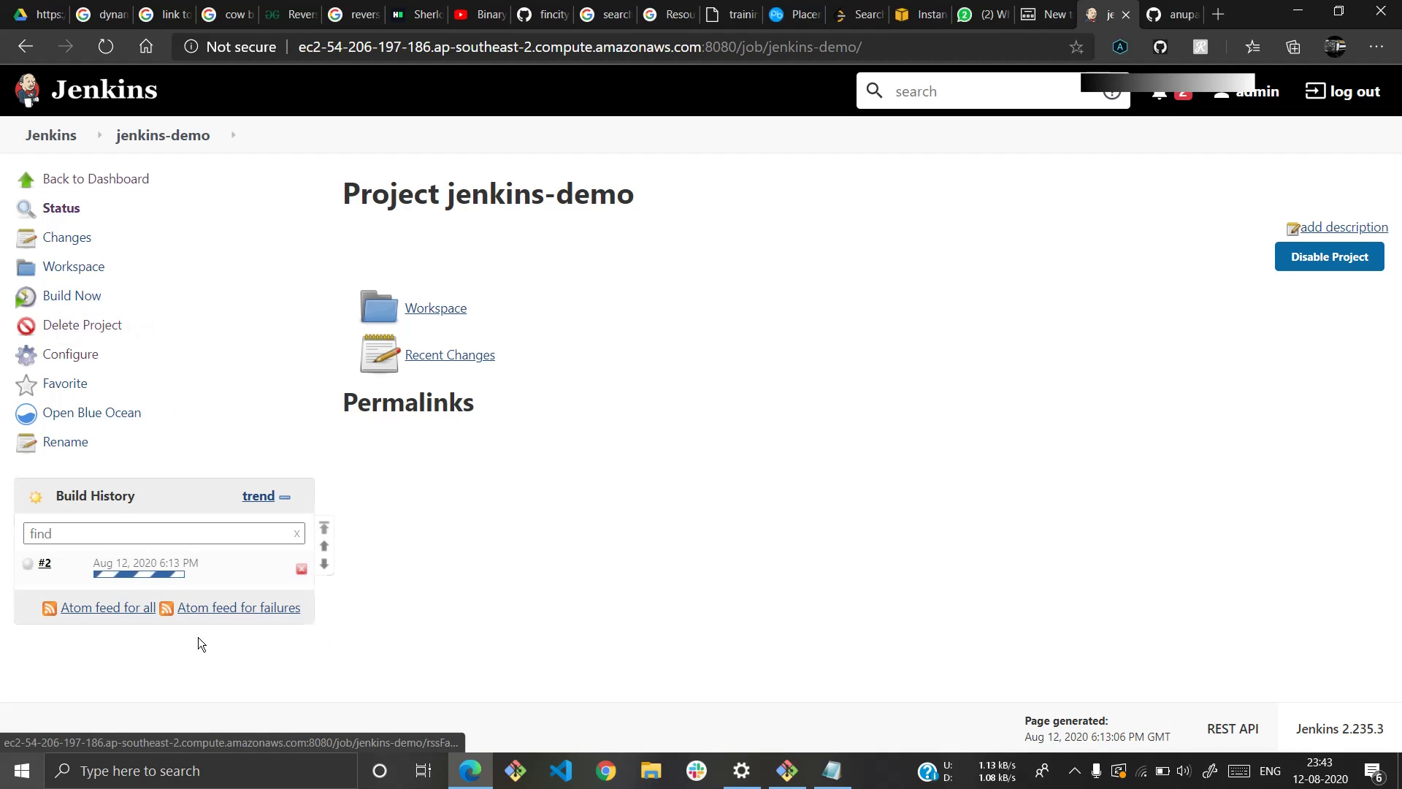
{"action": "mouse_move", "coordinate": [57, 569]}
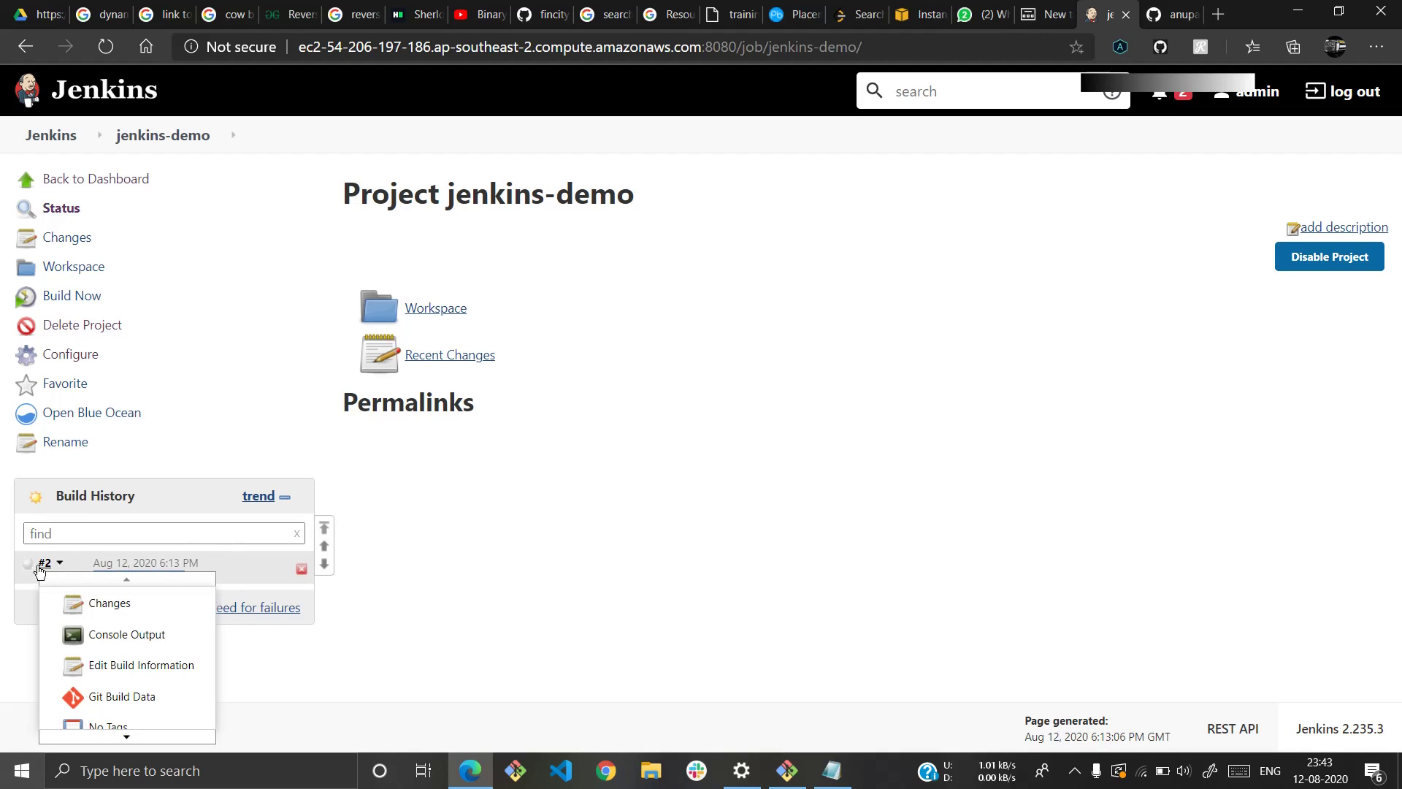
{"action": "left_click", "coordinate": [45, 569]}
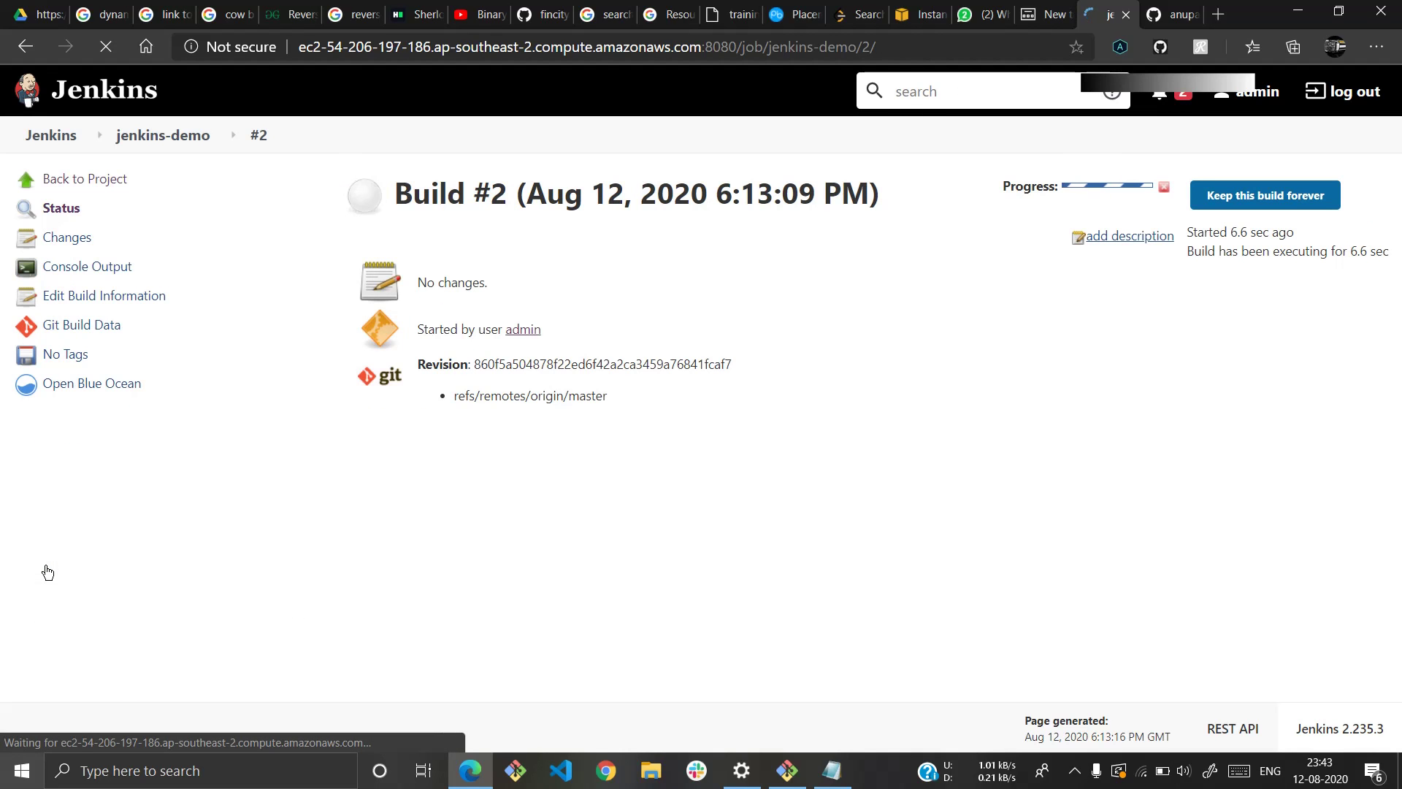
{"action": "left_click", "coordinate": [89, 266]}
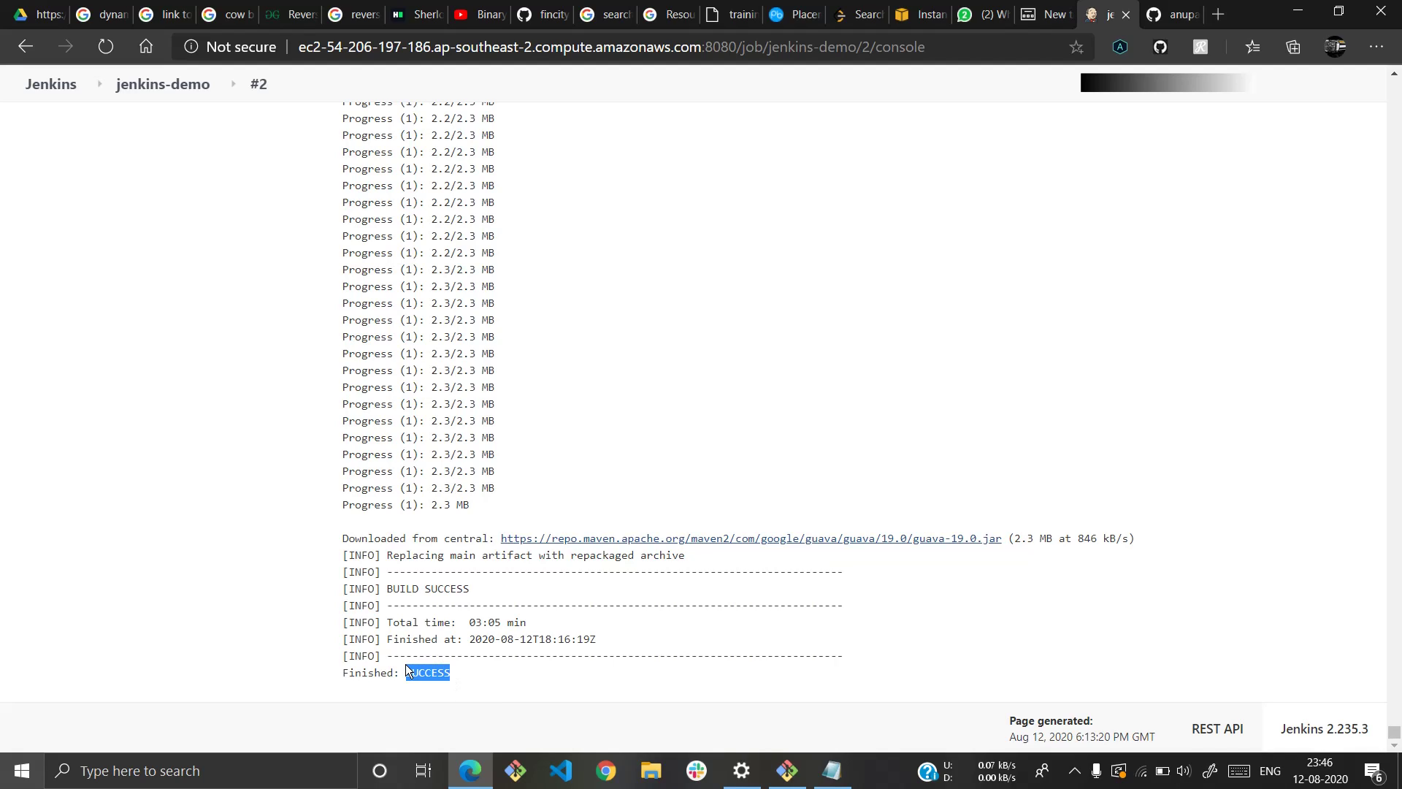
{"action": "left_click_drag", "start_coordinate": [473, 593], "coordinate": [386, 590]}
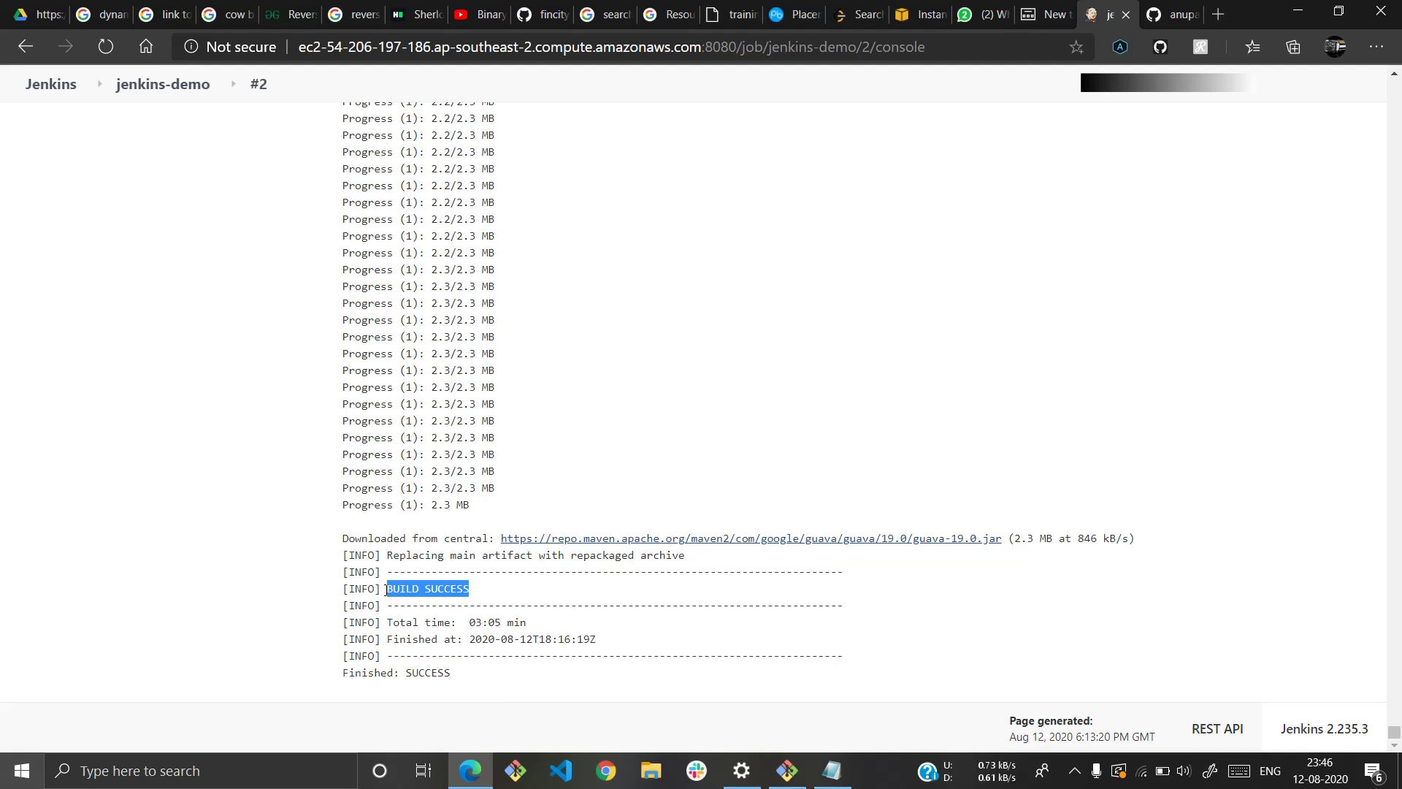
{"action": "left_click", "coordinate": [816, 707]}
{"action": "scroll", "coordinate": [681, 329], "scroll_direction": "up", "scroll_amount": 20}
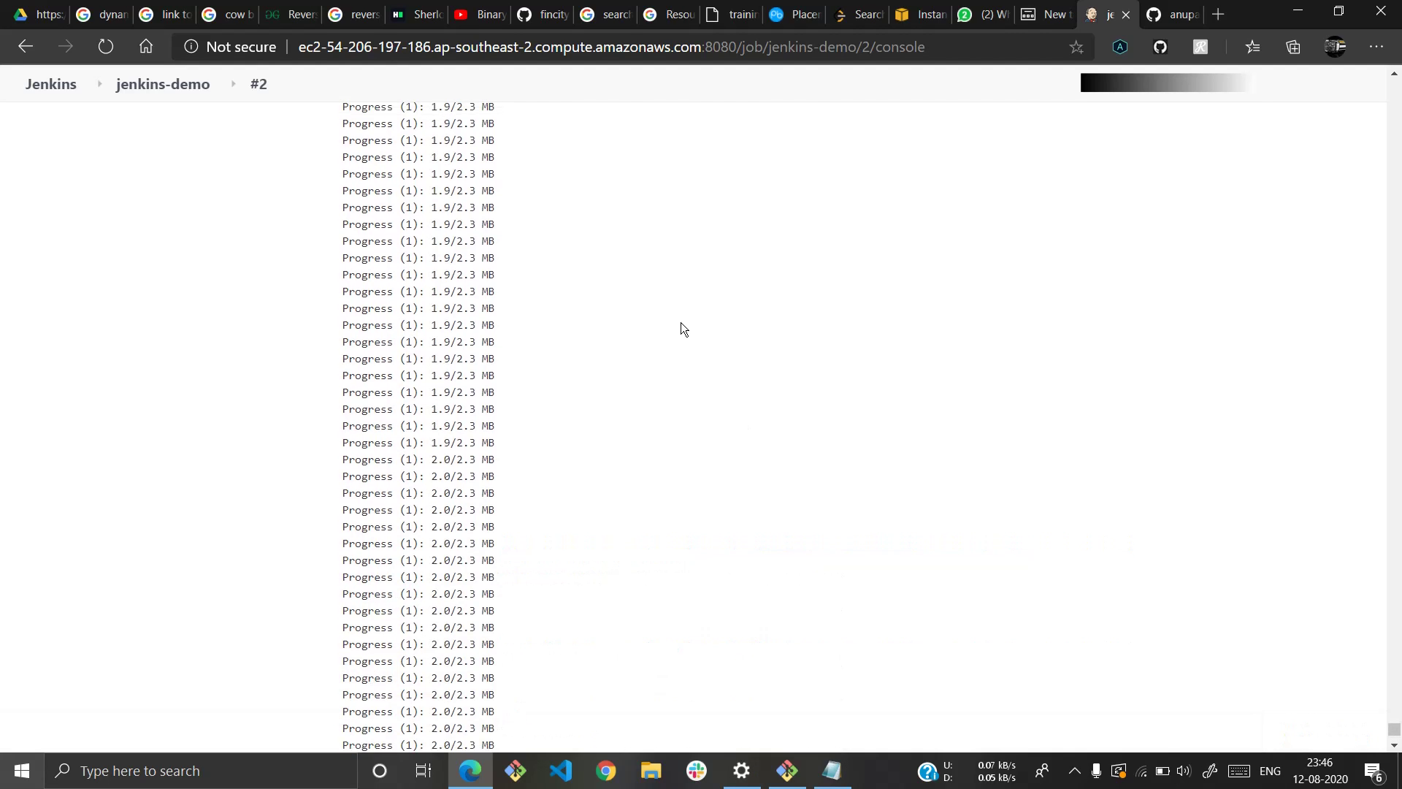
{"action": "scroll", "coordinate": [681, 329], "scroll_direction": "up", "scroll_amount": 10}
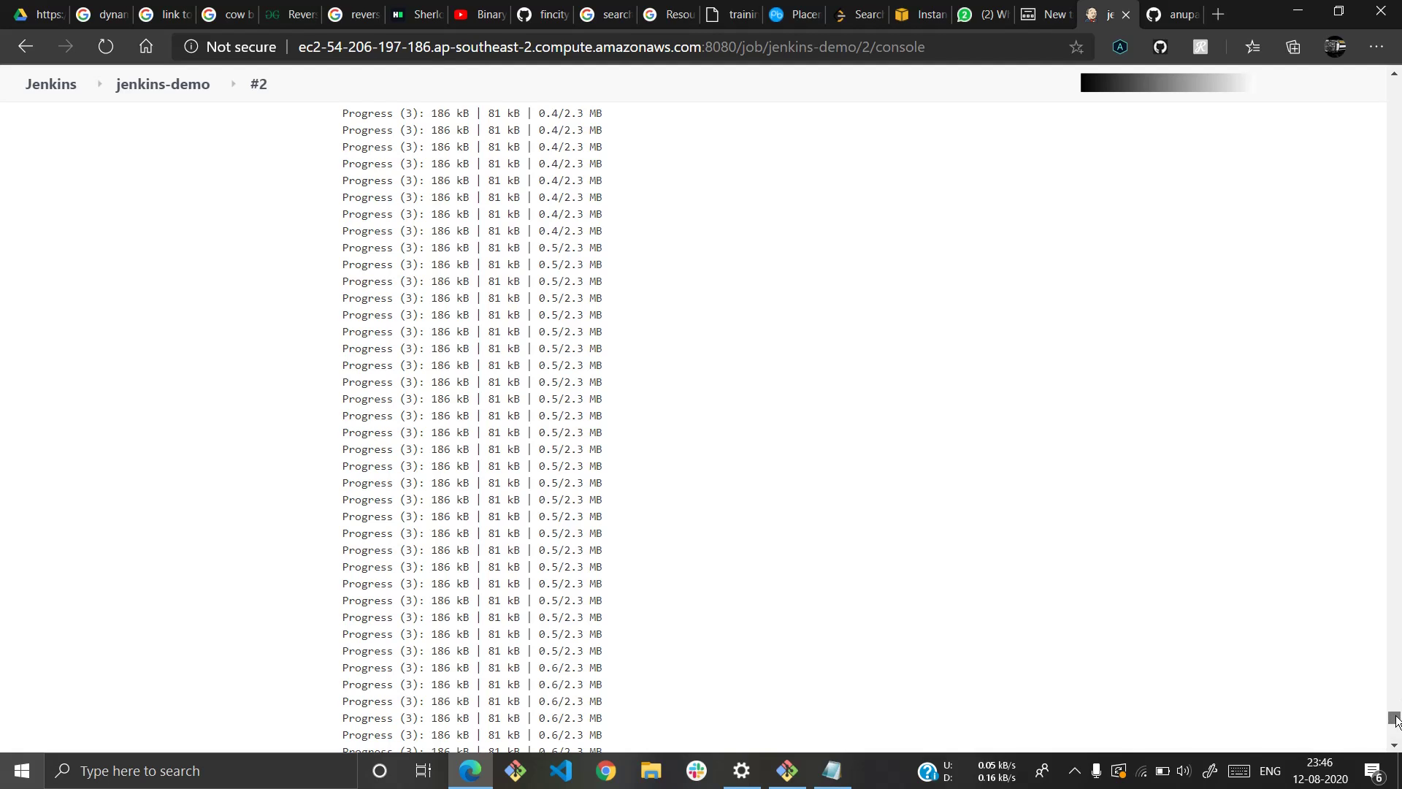
{"action": "left_click_drag", "start_coordinate": [1396, 716], "coordinate": [1395, 81]}
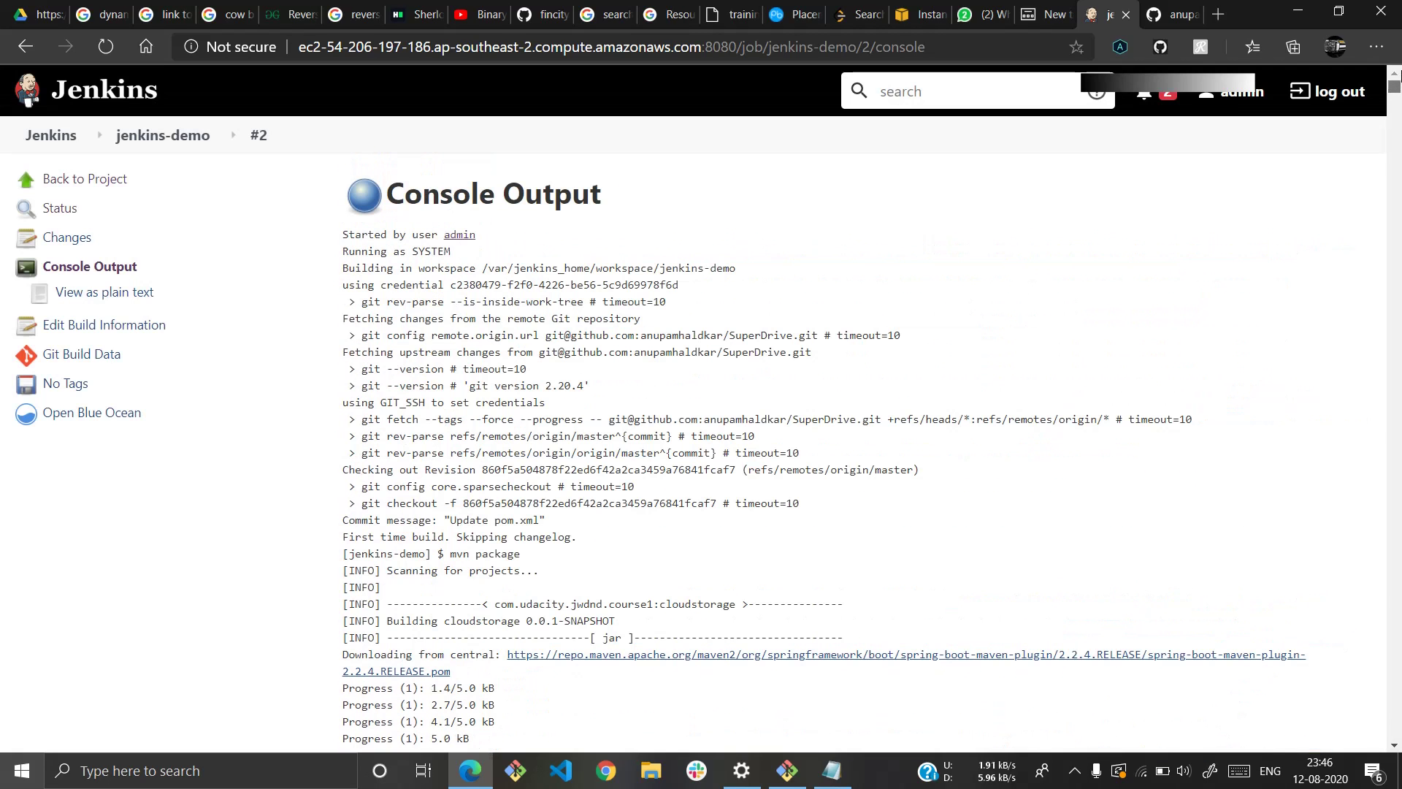
Reopen the jenkins-demo configuration, enable periodic builds with the schedule */2 * * * *, and save
{"action": "left_click", "coordinate": [79, 186]}
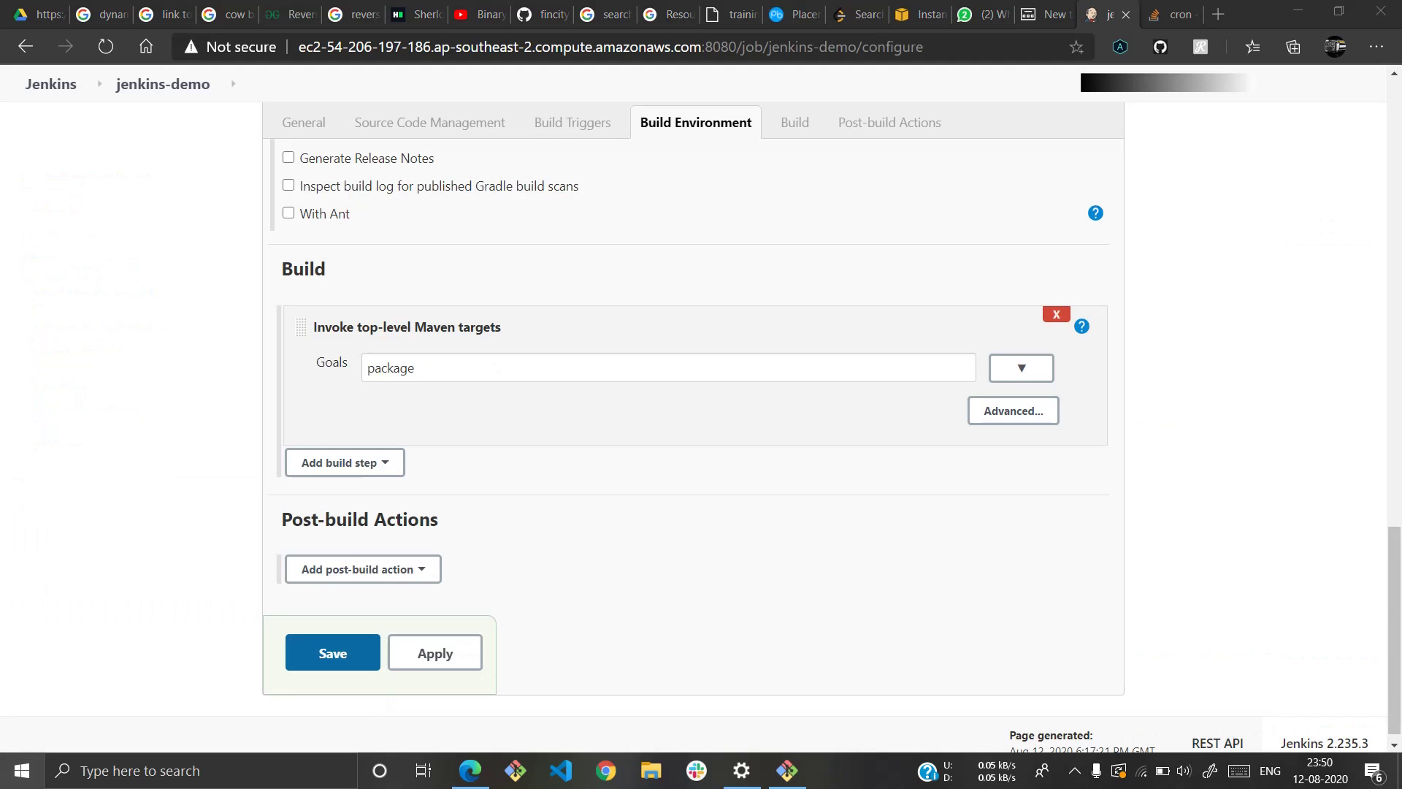
{"action": "scroll", "coordinate": [767, 482], "scroll_direction": "up", "scroll_amount": 10}
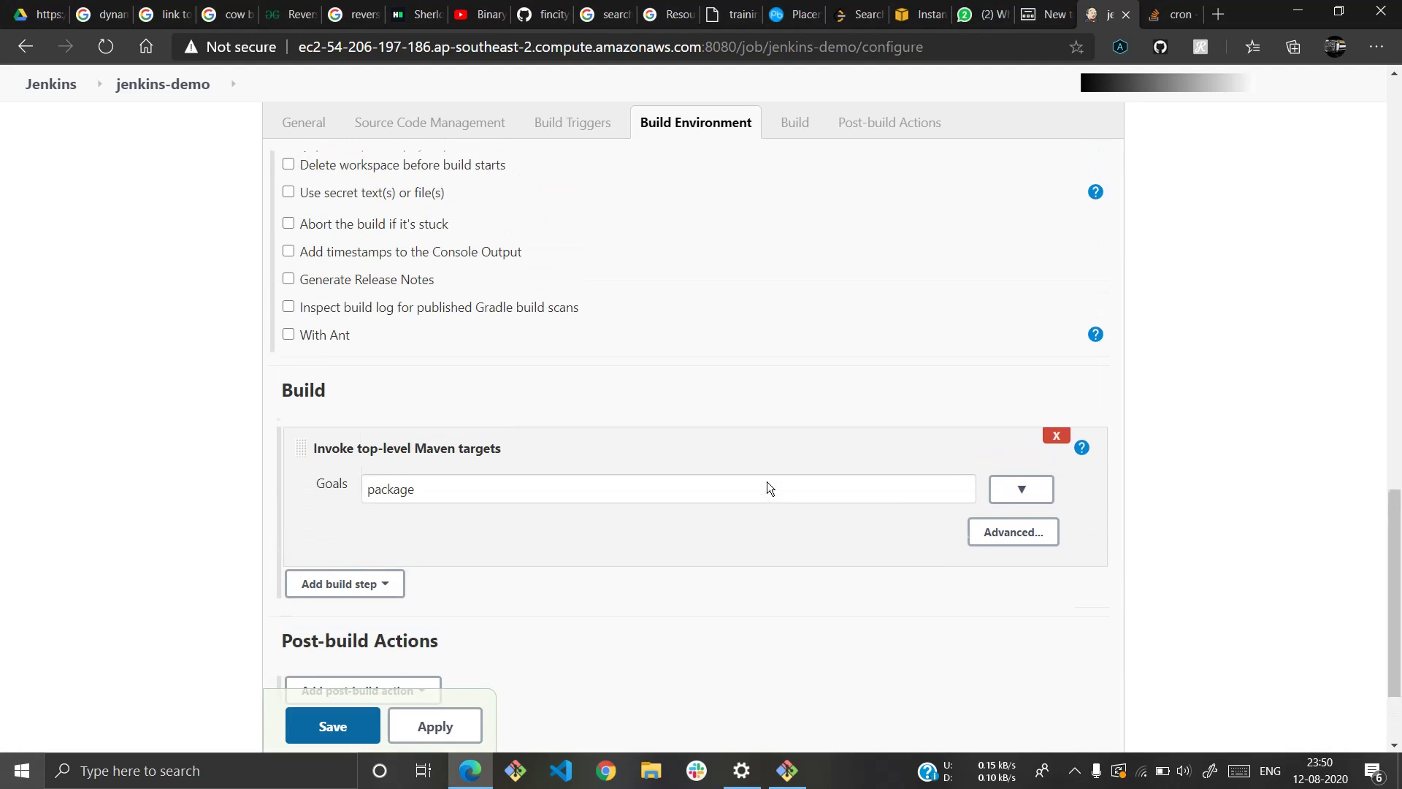
{"action": "scroll", "coordinate": [766, 480], "scroll_direction": "down", "scroll_amount": 3}
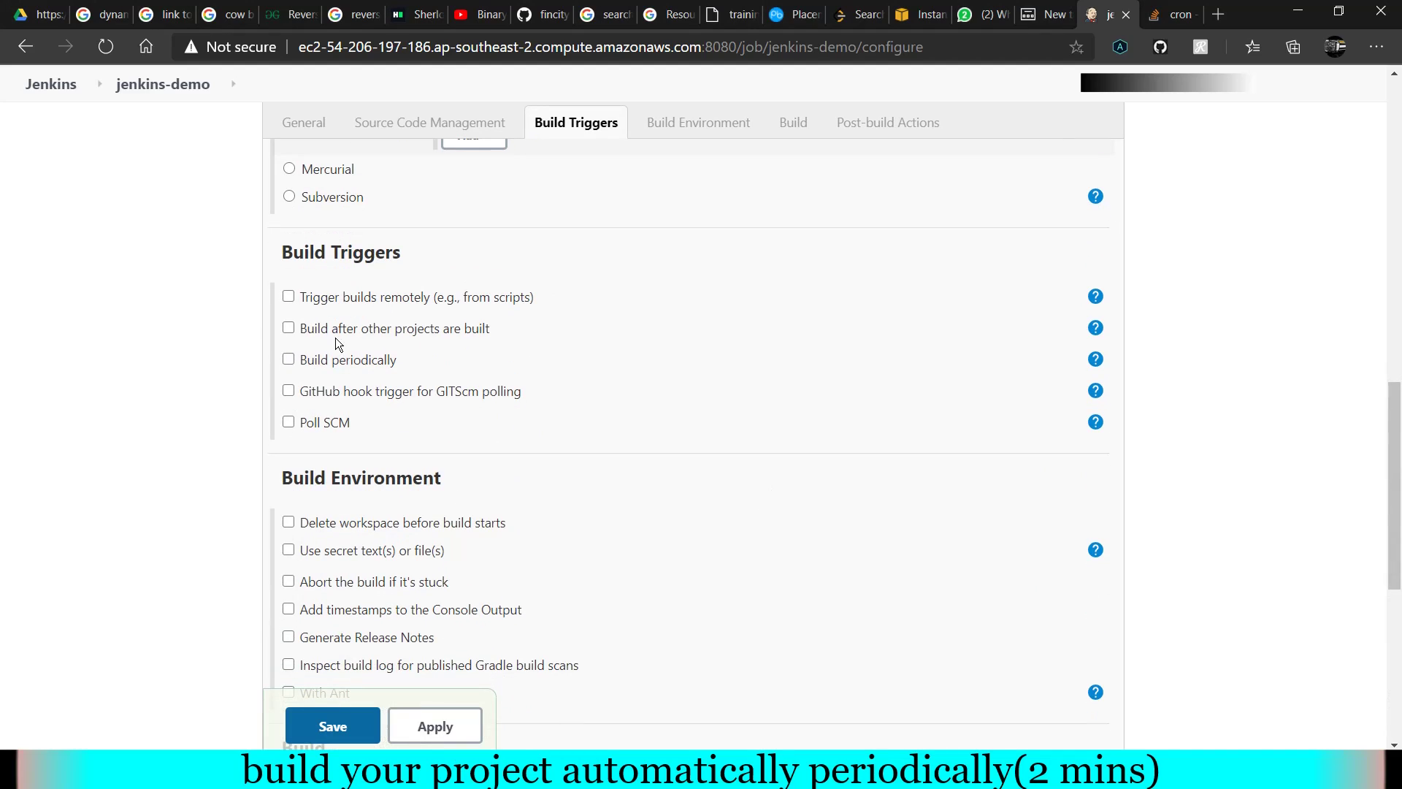
{"action": "left_click_drag", "start_coordinate": [283, 254], "coordinate": [391, 254]}
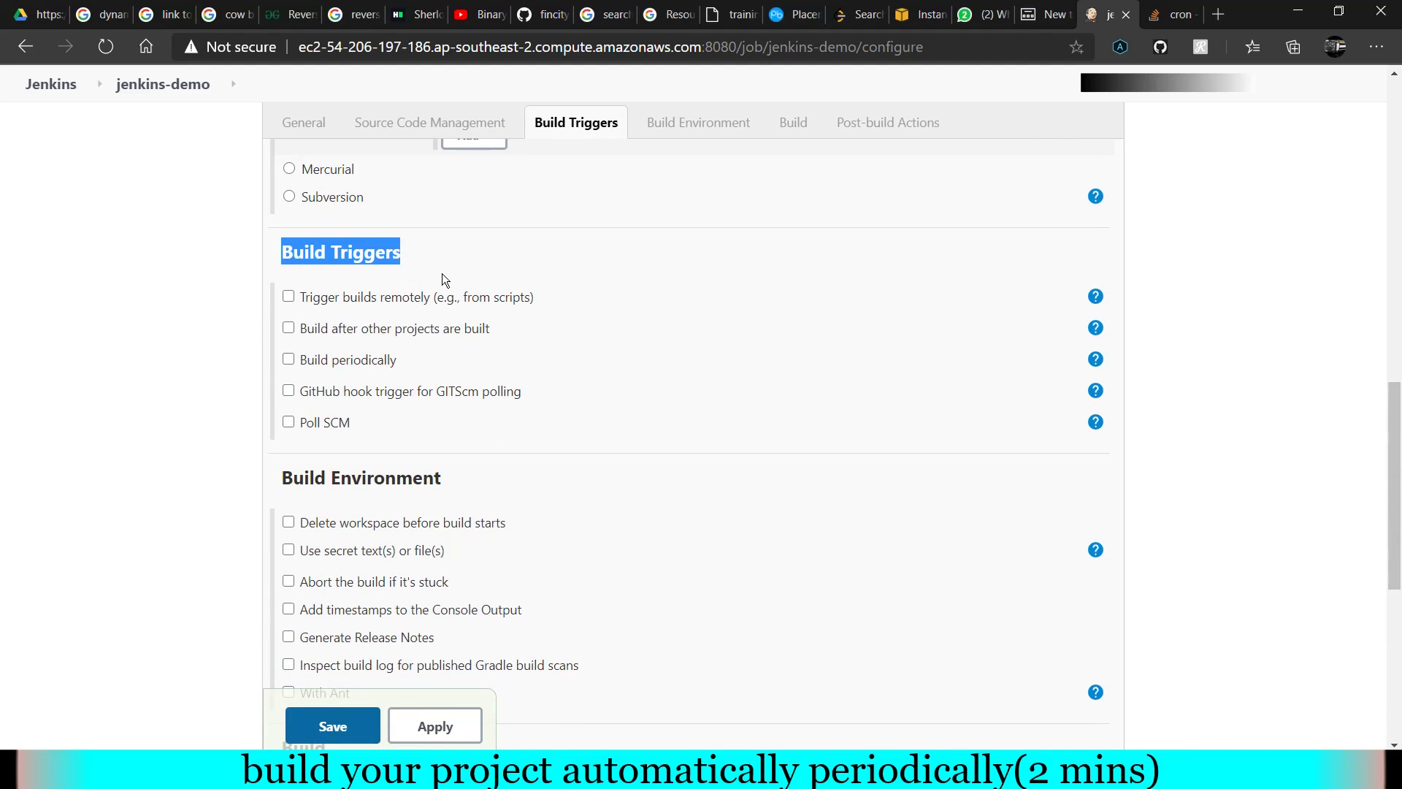
{"action": "left_click", "coordinate": [435, 355]}
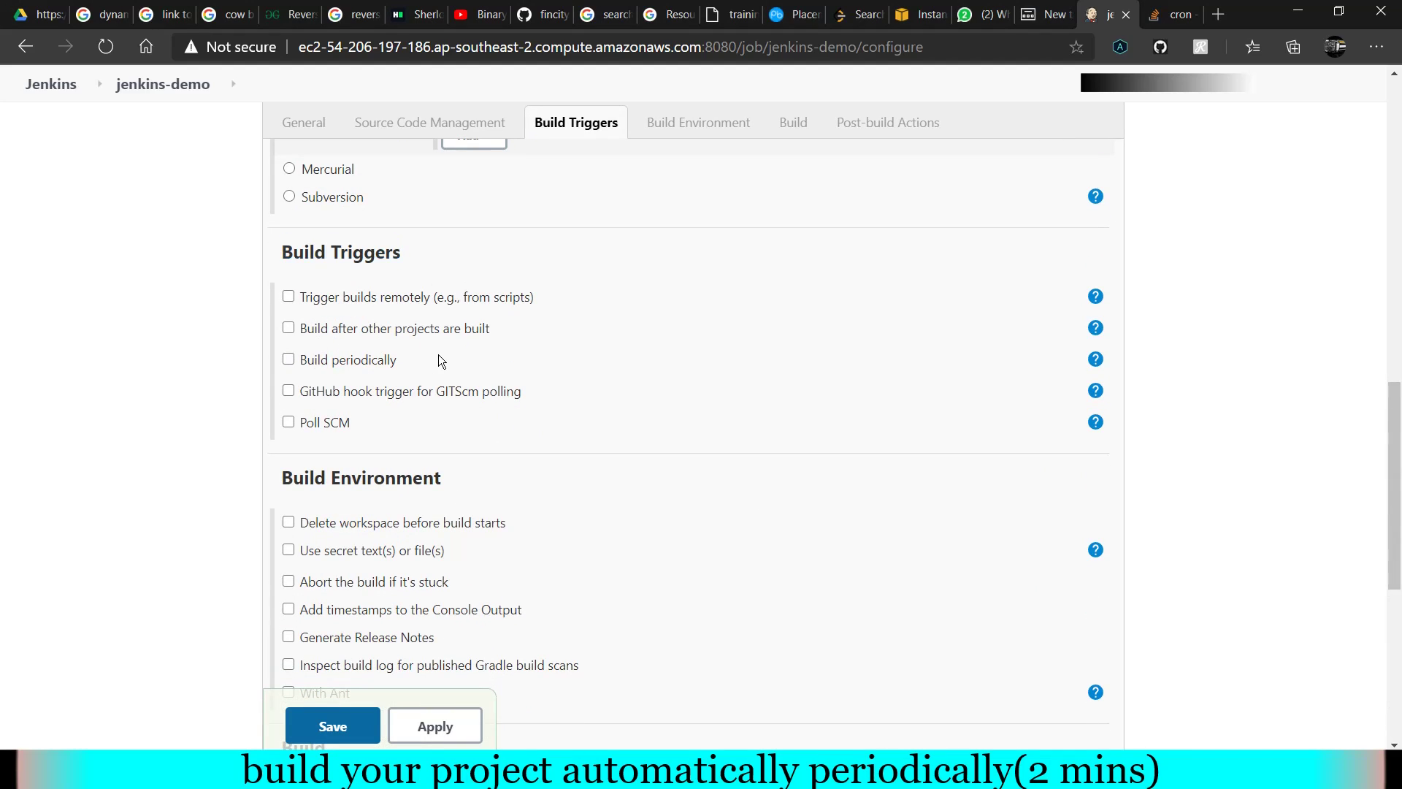
{"action": "left_click", "coordinate": [289, 360]}
{"action": "left_click", "coordinate": [649, 473]}
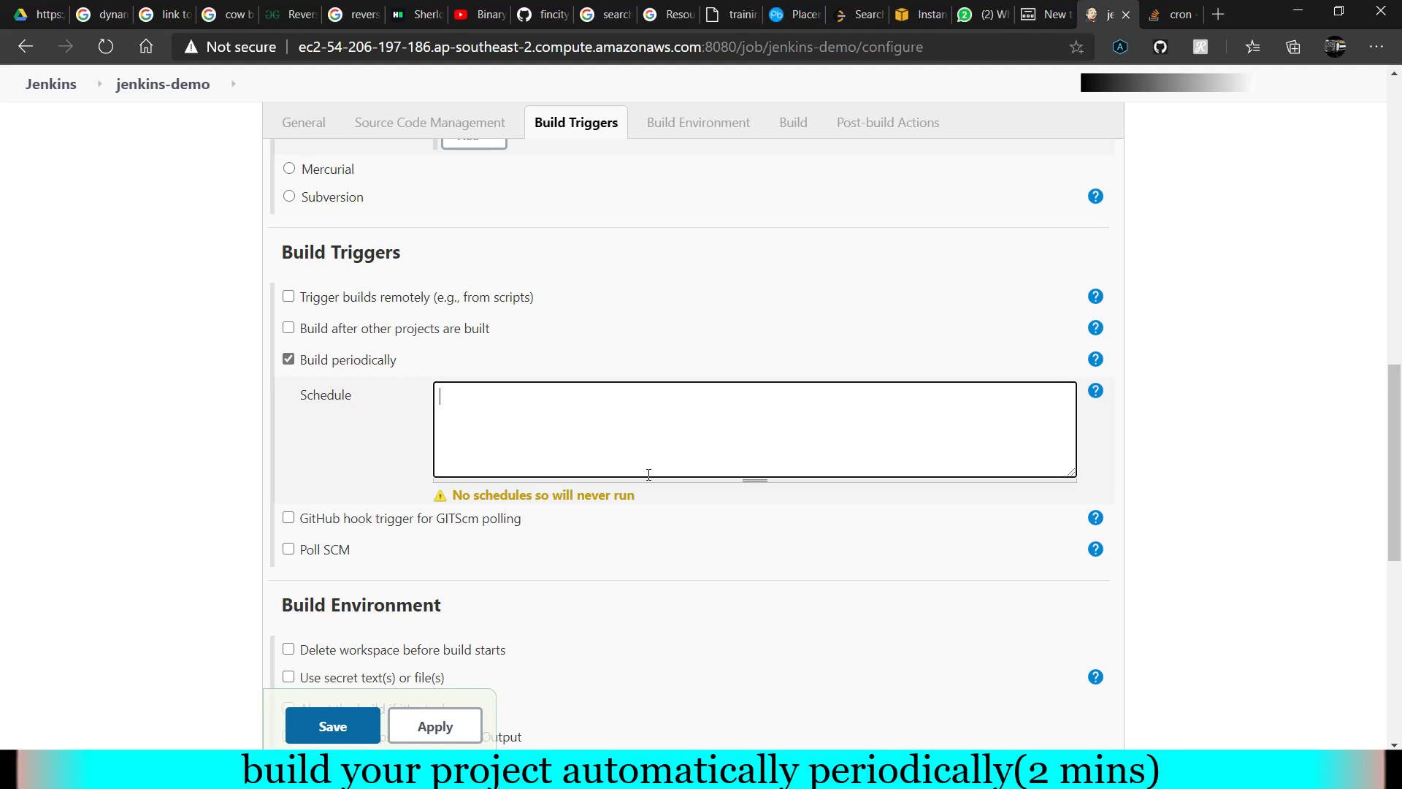
{"action": "type", "text": "*/2 * * * *"}
{"action": "scroll", "coordinate": [739, 520], "scroll_direction": "down", "scroll_amount": 4}
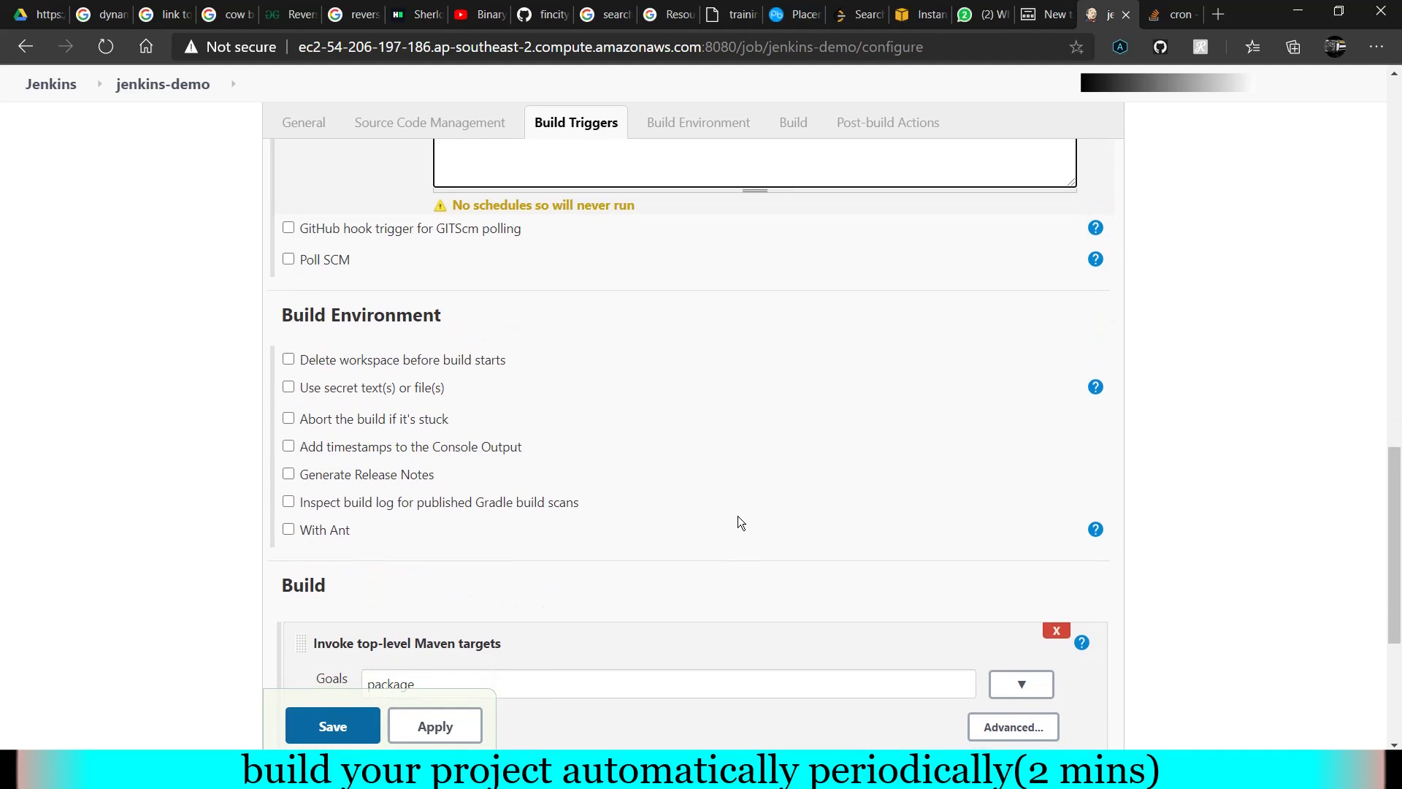
{"action": "scroll", "coordinate": [737, 515], "scroll_direction": "up", "scroll_amount": 2}
{"action": "scroll", "coordinate": [738, 515], "scroll_direction": "down", "scroll_amount": 3}
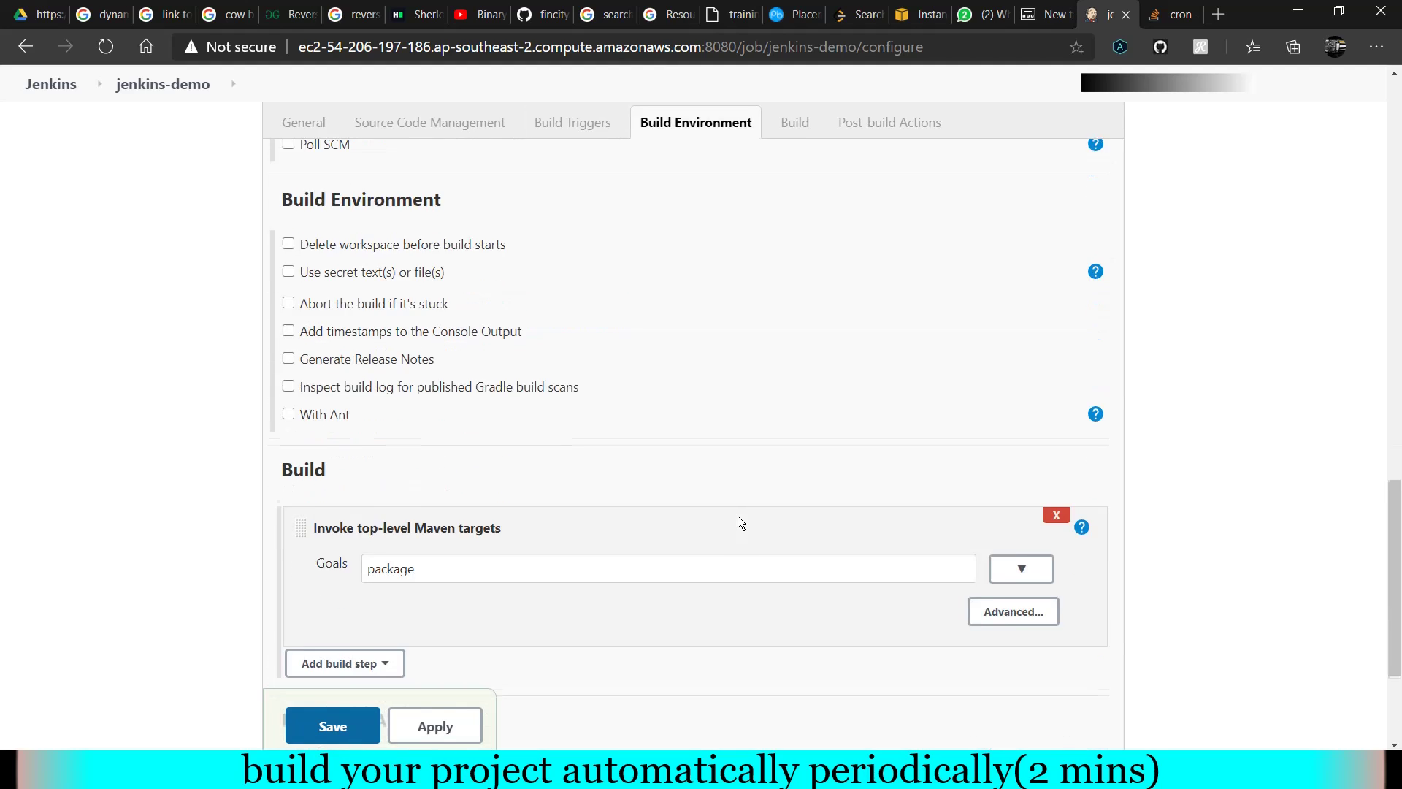
{"action": "scroll", "coordinate": [737, 516], "scroll_direction": "down", "scroll_amount": 2}
{"action": "left_click", "coordinate": [349, 708]}
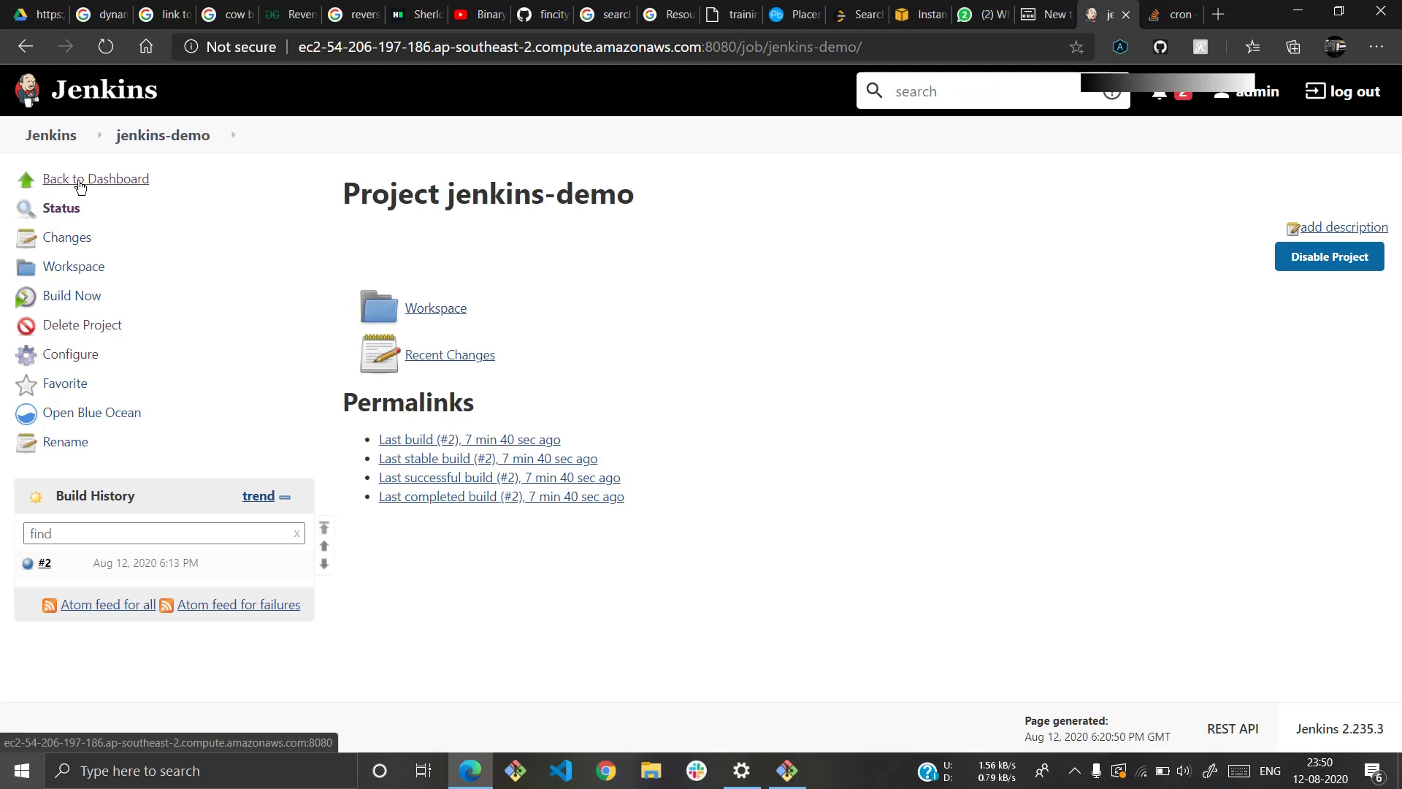
Return to the dashboard, open the running timer-triggered build of jenkins-demo, and check the end of its console output
{"action": "left_click", "coordinate": [82, 181]}
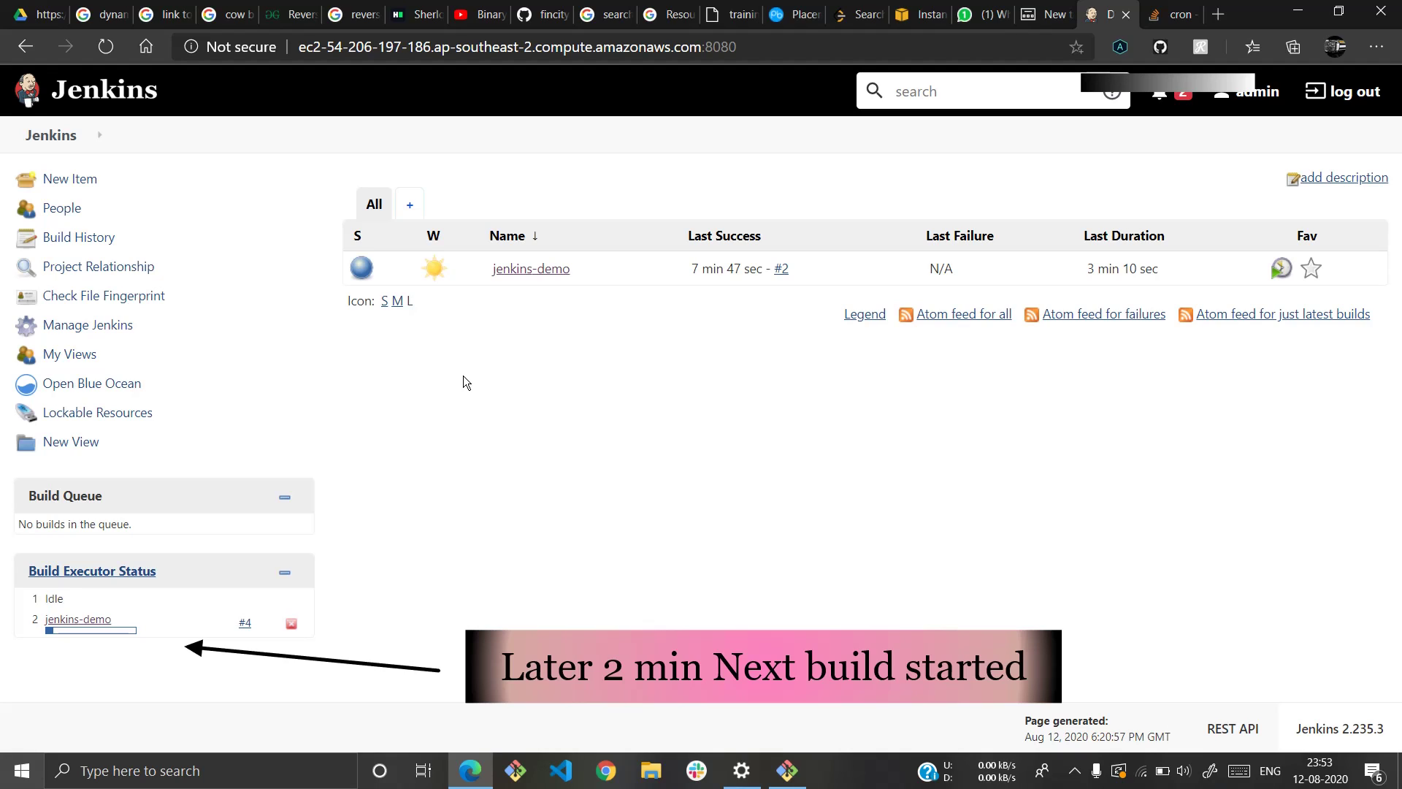
{"action": "left_click", "coordinate": [98, 619]}
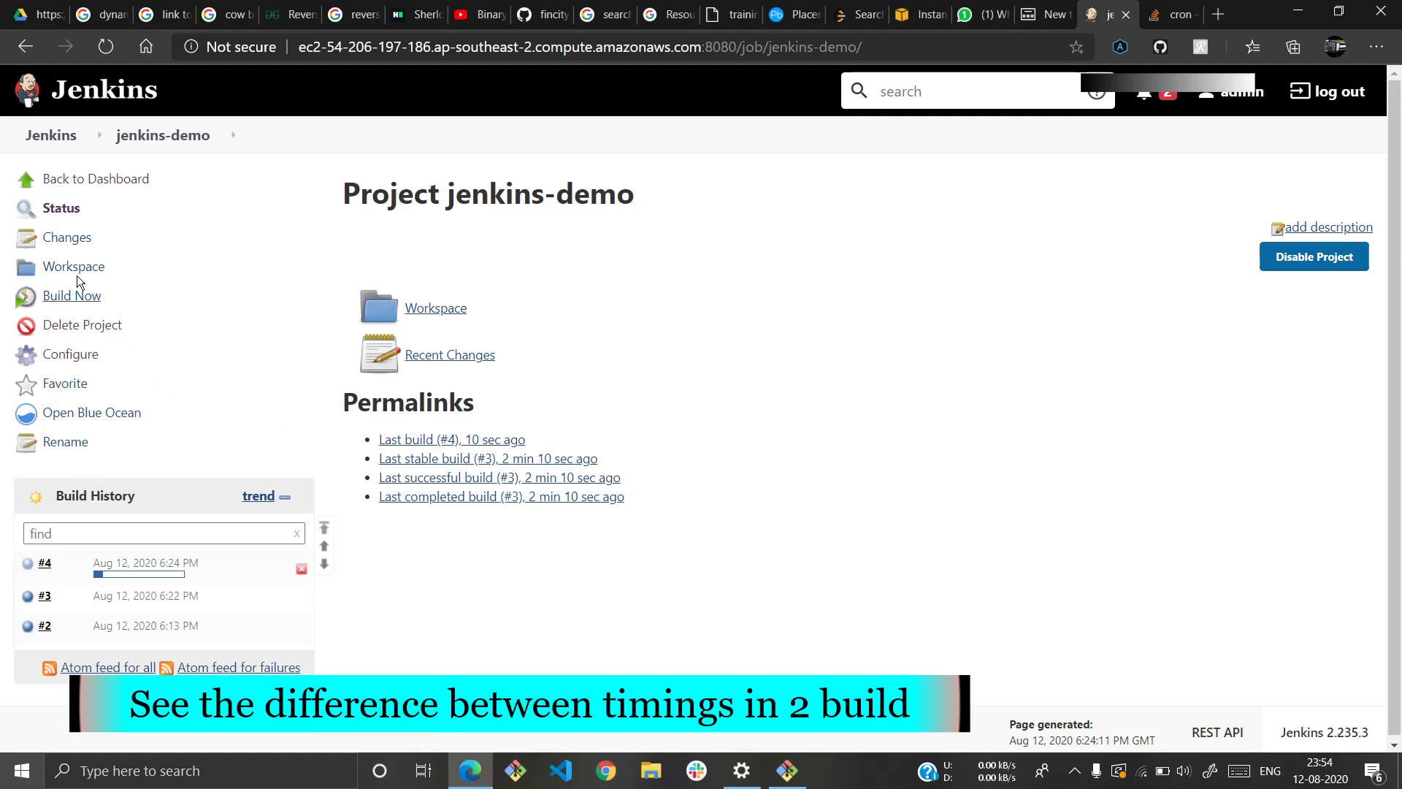
{"action": "left_click", "coordinate": [44, 566]}
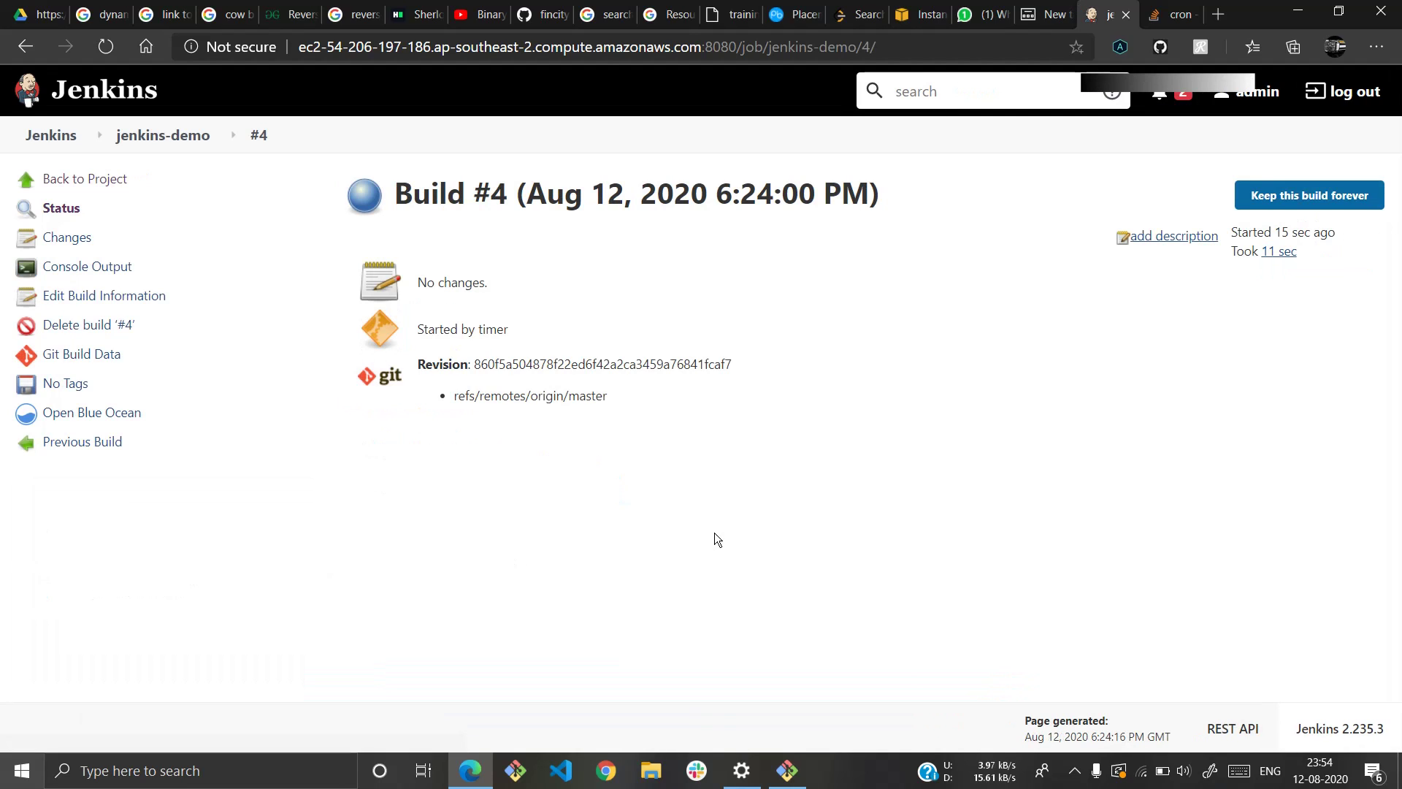
{"action": "left_click", "coordinate": [82, 268]}
{"action": "scroll", "coordinate": [717, 556], "scroll_direction": "down", "scroll_amount": 8}
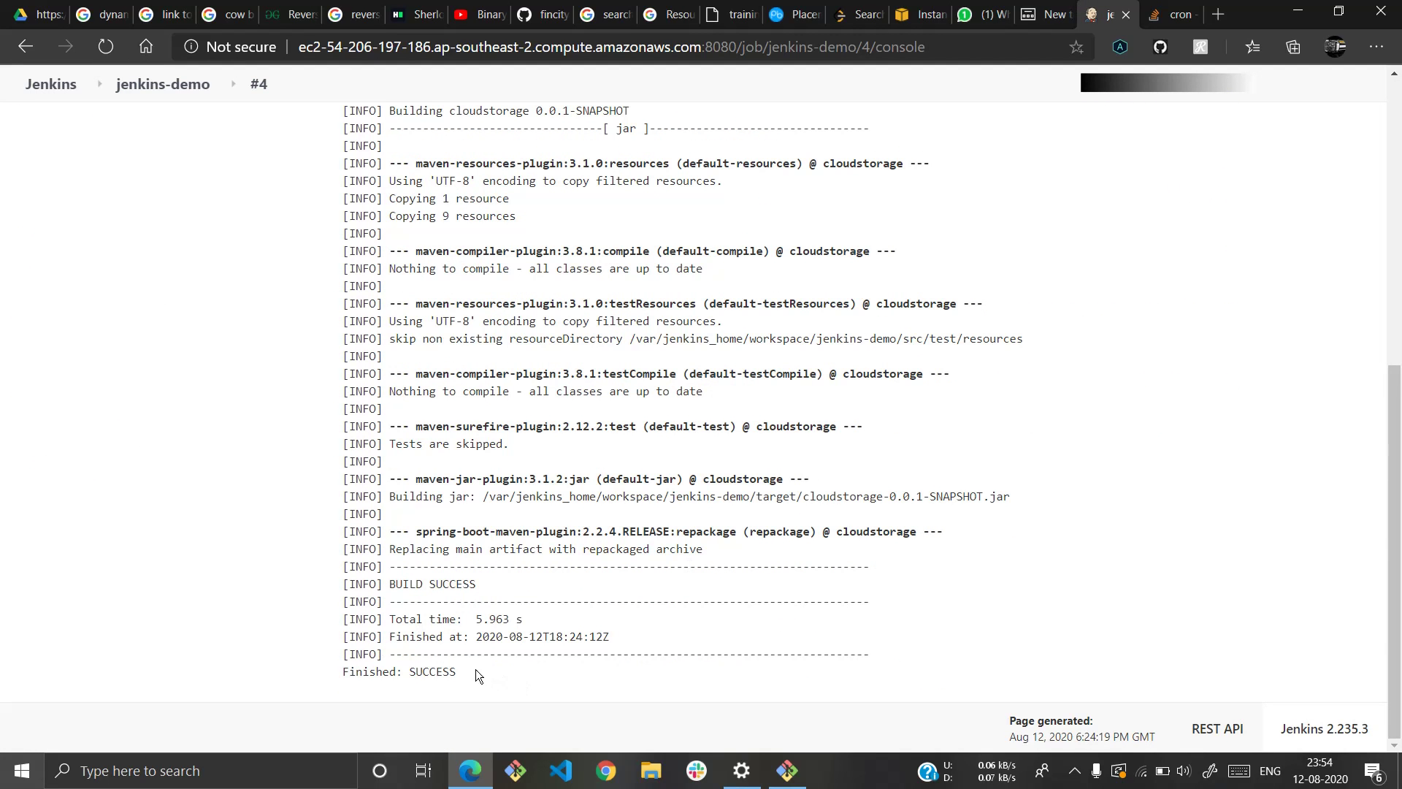
{"action": "left_click_drag", "start_coordinate": [472, 668], "coordinate": [385, 645]}
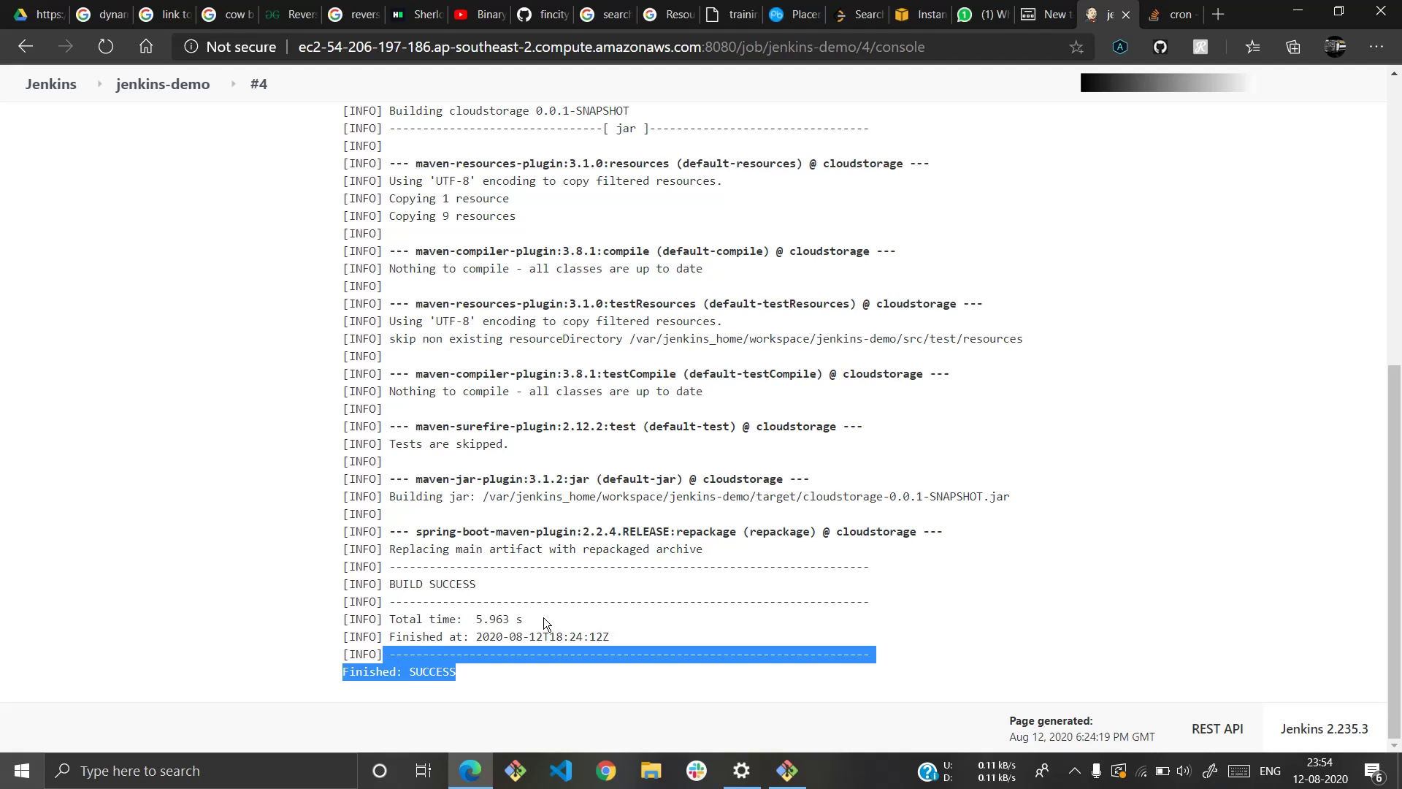